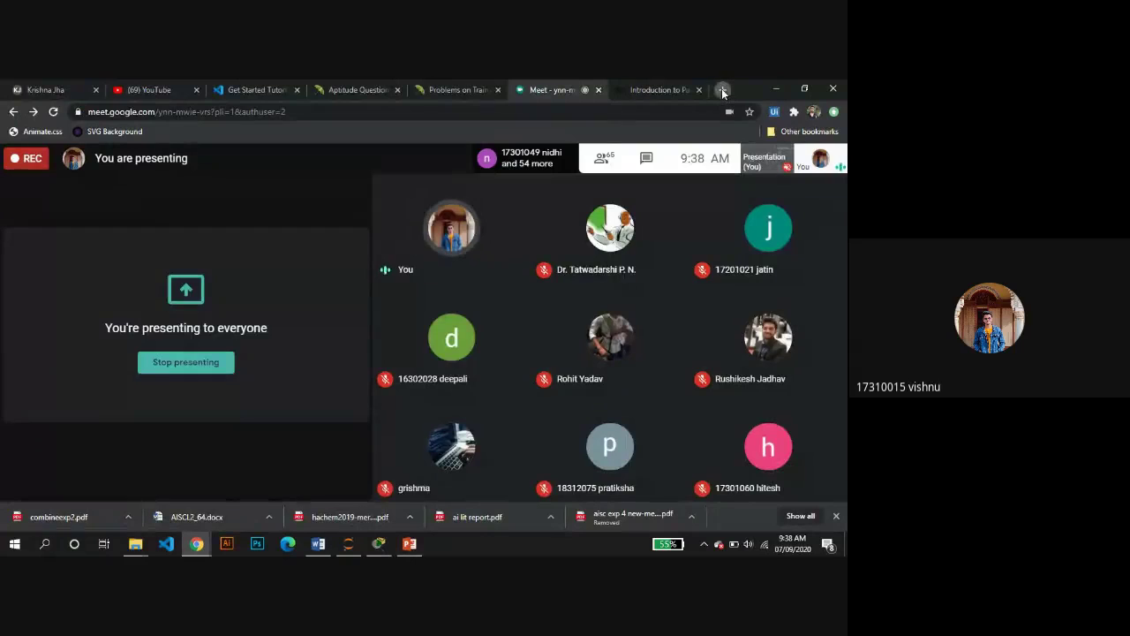
- Search the web in a new browser tab for "cisco packet tracer download for windows 10 64 bit"
{"action": "left_click", "coordinate": [723, 91]}
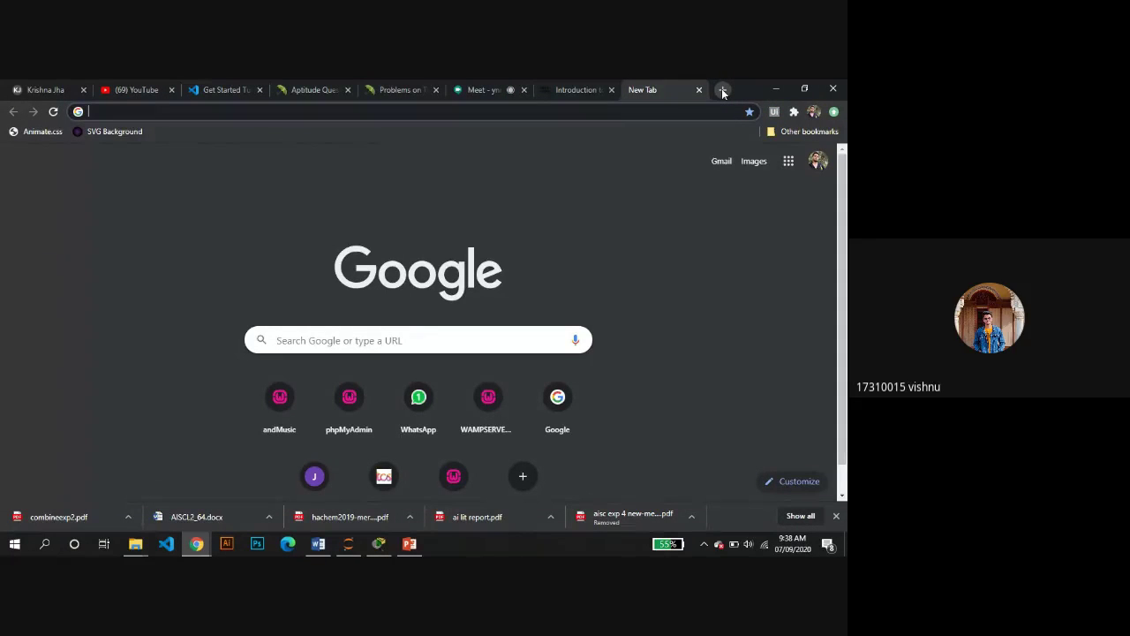
{"action": "type", "text": "cisco"}
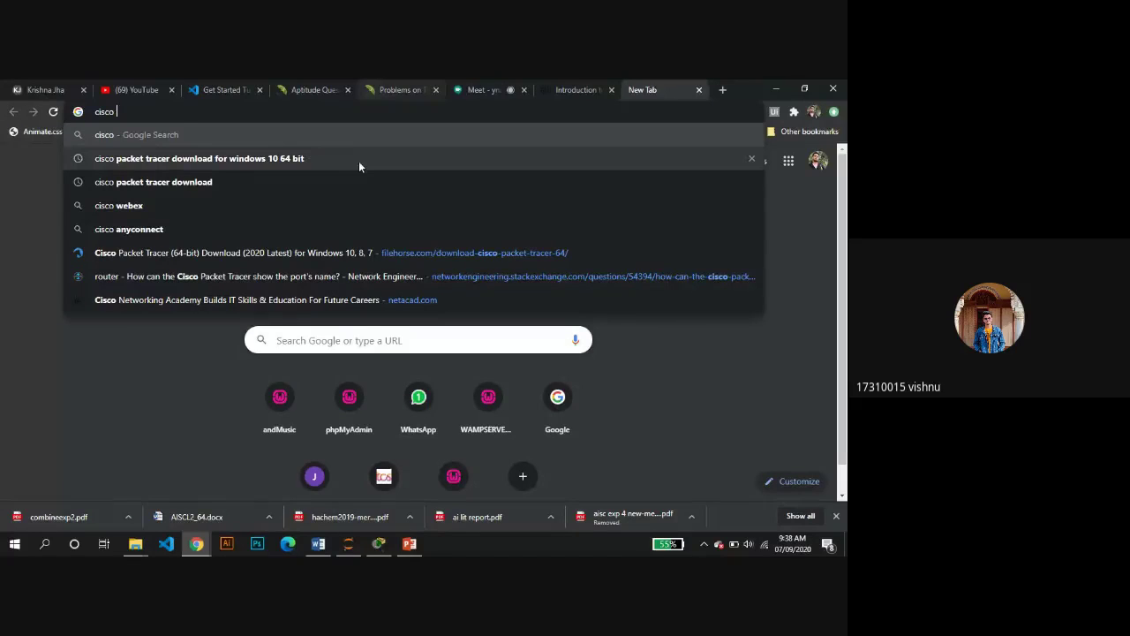
{"action": "key", "text": "Down"}
{"action": "key", "text": "Return"}
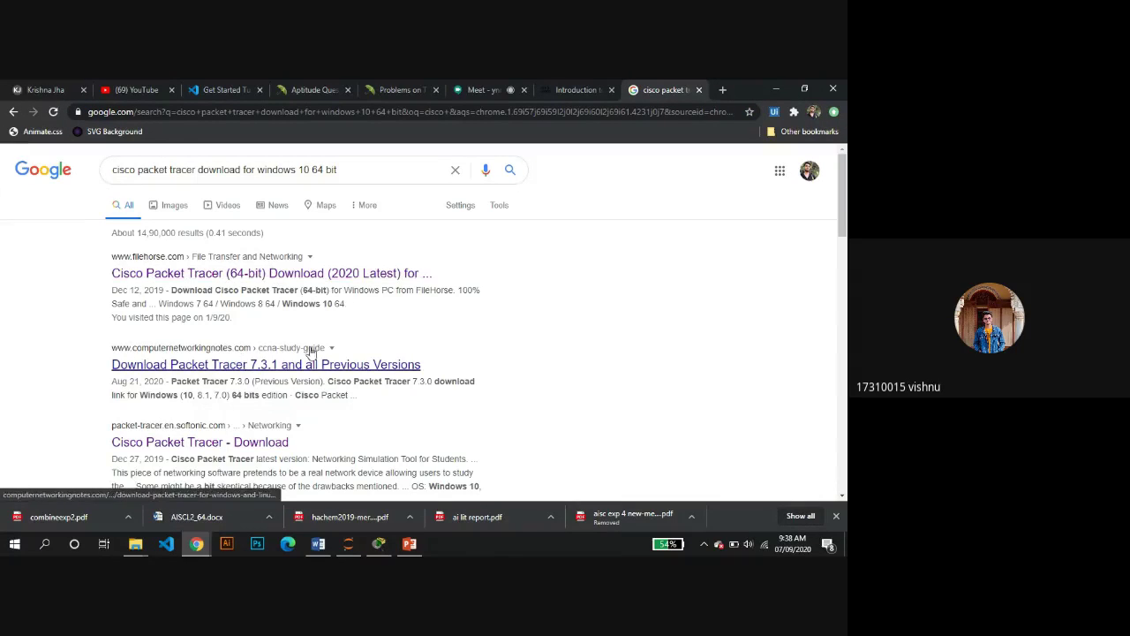
{"action": "scroll", "coordinate": [415, 265], "scroll_direction": "down", "scroll_amount": 1}
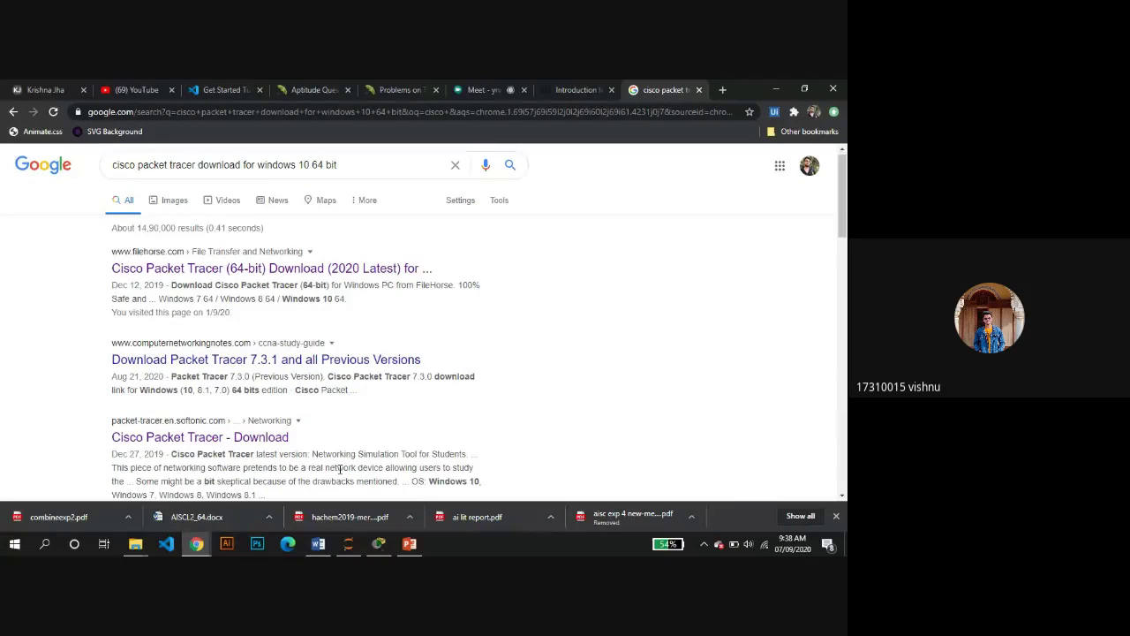
- Switch to Cisco Packet Tracer and place an 1841 router above PC0
{"action": "left_click", "coordinate": [379, 543]}
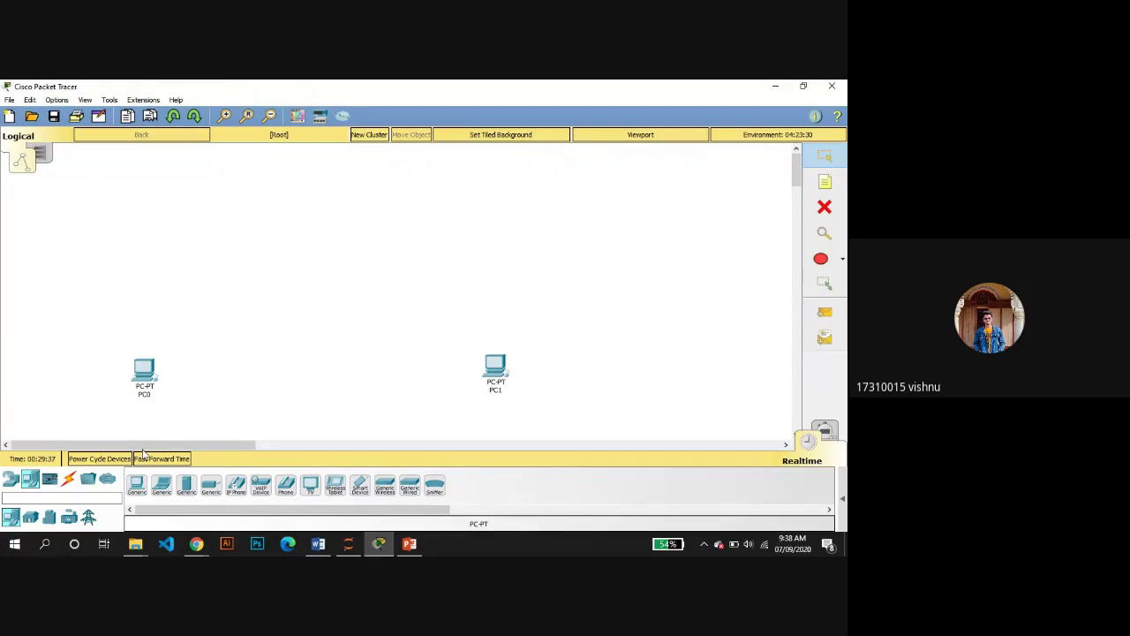
{"action": "left_click", "coordinate": [10, 479]}
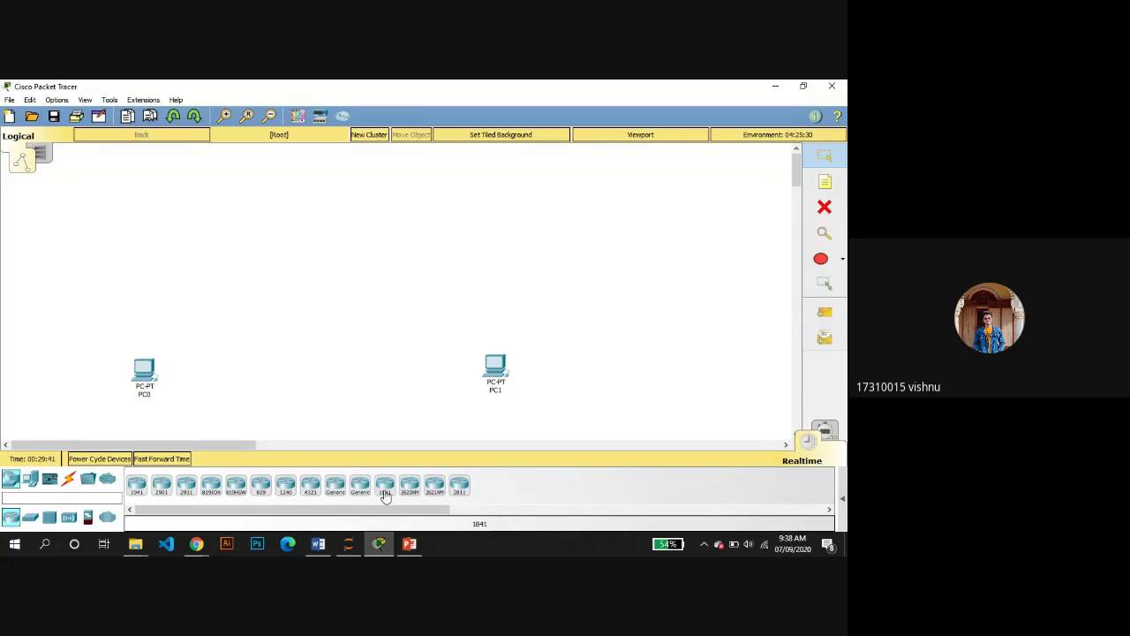
{"action": "mouse_move", "coordinate": [385, 492]}
{"action": "left_mouse_down"}
{"action": "mouse_move", "coordinate": [242, 380]}
{"action": "mouse_move", "coordinate": [191, 303]}
{"action": "mouse_move", "coordinate": [195, 278]}
{"action": "mouse_move", "coordinate": [173, 271]}
{"action": "mouse_move", "coordinate": [187, 281]}
{"action": "left_mouse_up"}
{"action": "left_click", "coordinate": [187, 281]}
{"action": "left_click", "coordinate": [196, 277]}
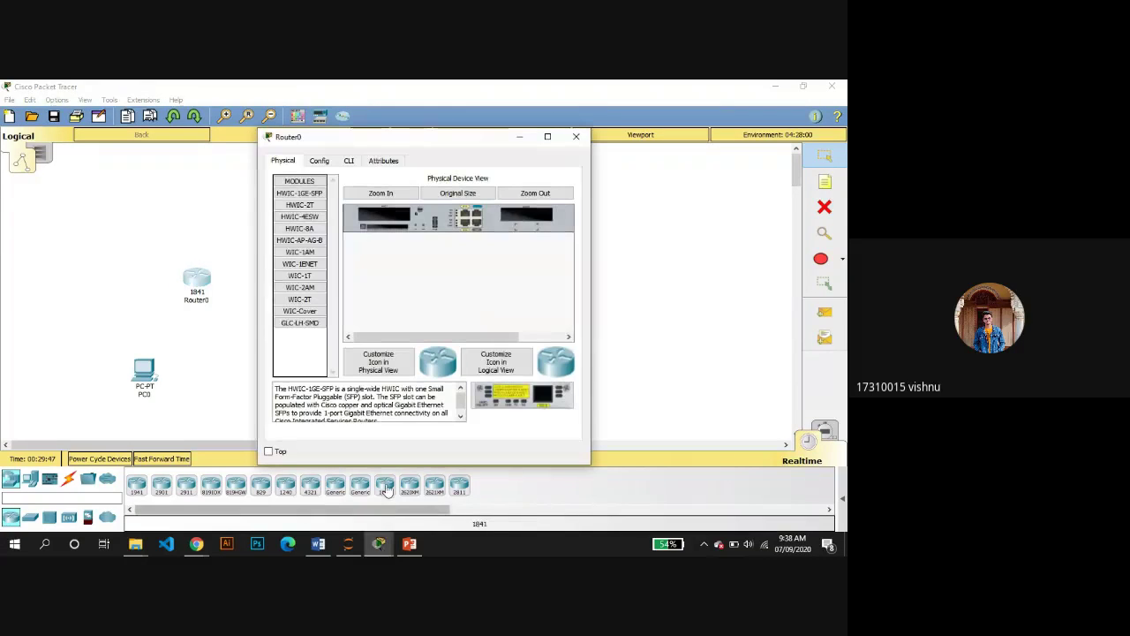
{"action": "left_click", "coordinate": [576, 136]}
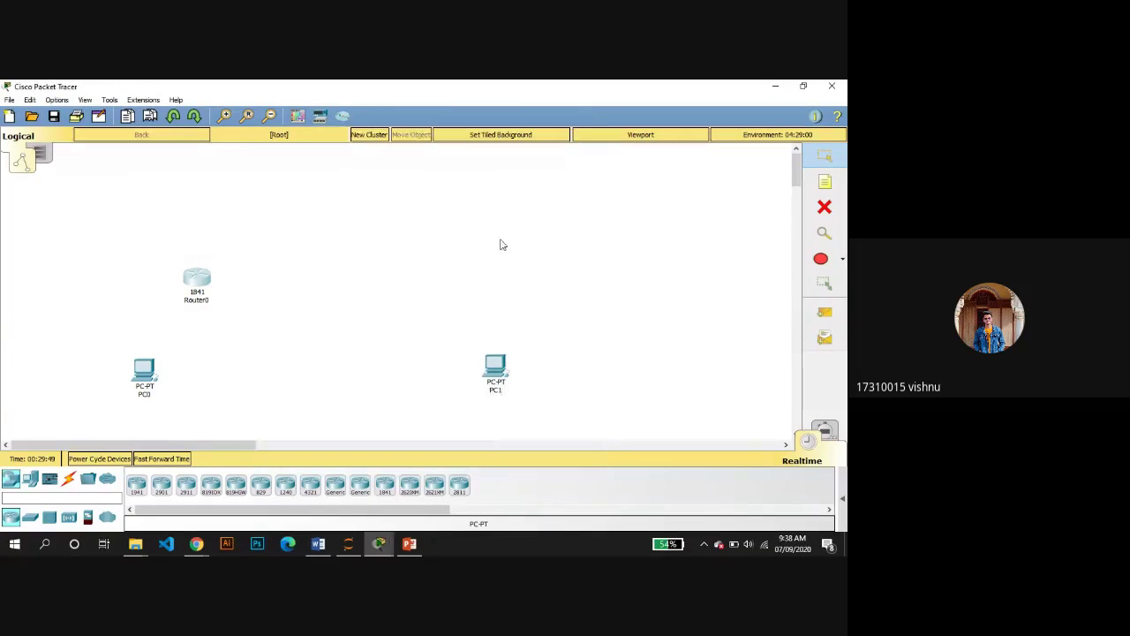
- Place two more 1841 routers, one at the peak between the PCs and one above PC1
{"action": "left_click", "coordinate": [387, 486]}
{"action": "left_click", "coordinate": [323, 231]}
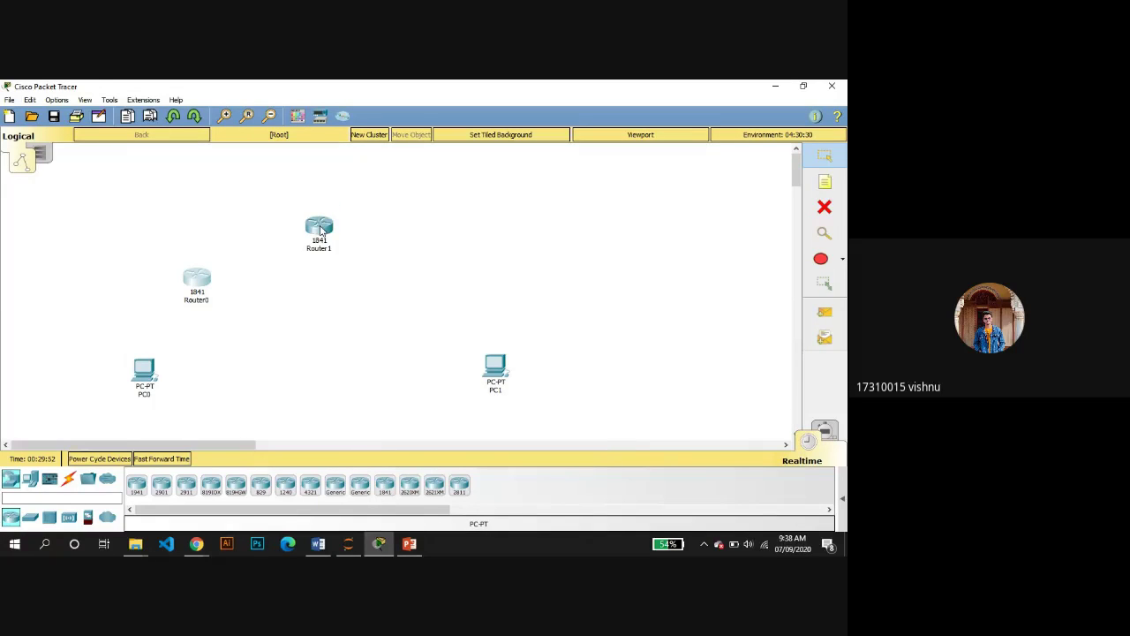
{"action": "left_click", "coordinate": [382, 484]}
{"action": "left_click", "coordinate": [433, 301]}
{"action": "left_click_drag", "start_coordinate": [433, 301], "coordinate": [446, 277]}
{"action": "left_click", "coordinate": [335, 320]}
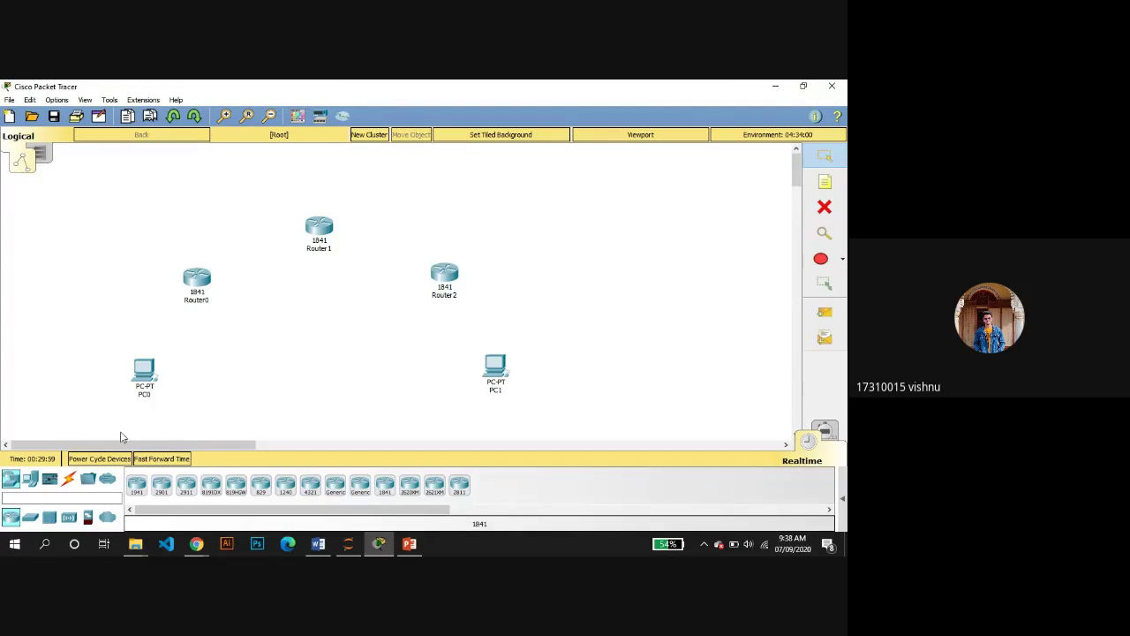
- Connect PC0's FastEthernet0 to Router0's FastEthernet0/0 with a copper cross-over cable
{"action": "left_click", "coordinate": [69, 478]}
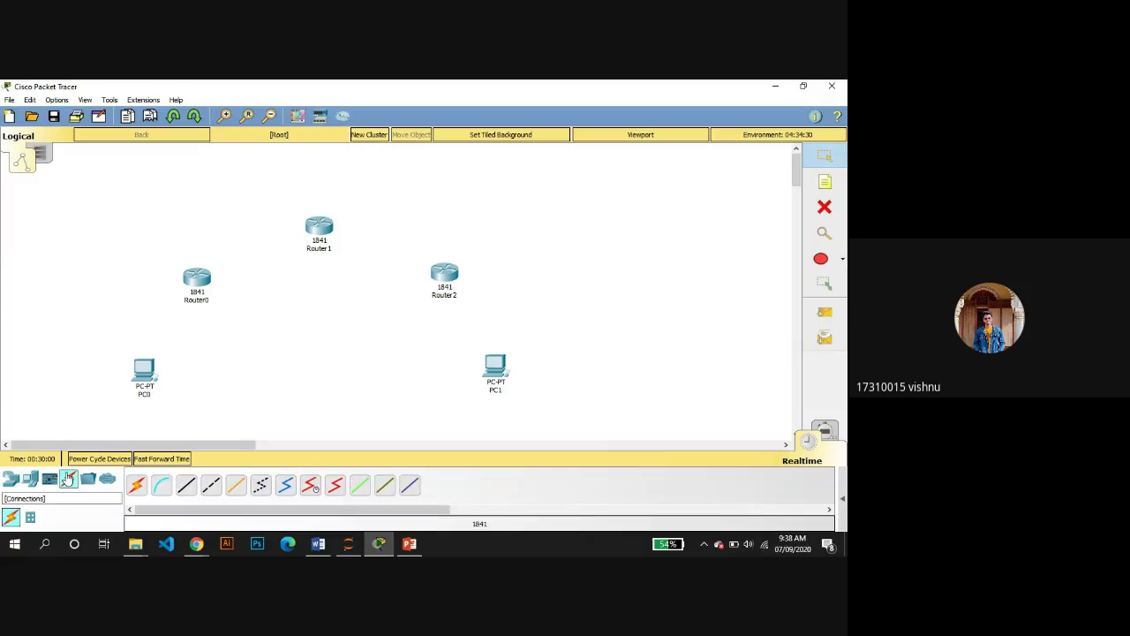
{"action": "left_click", "coordinate": [211, 488]}
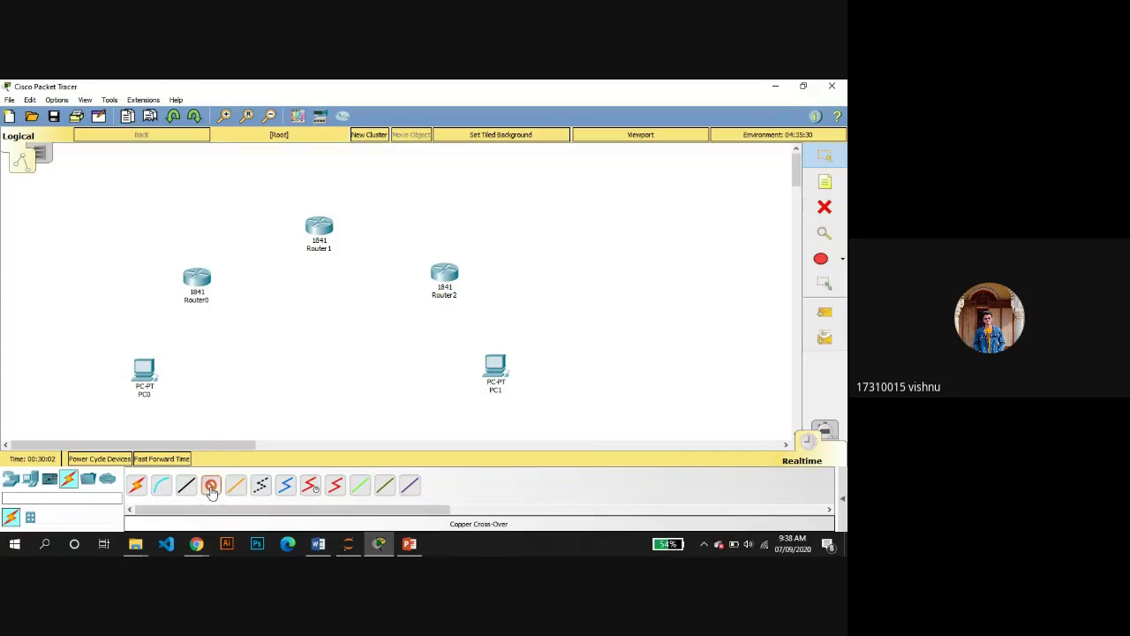
{"action": "left_click", "coordinate": [146, 371]}
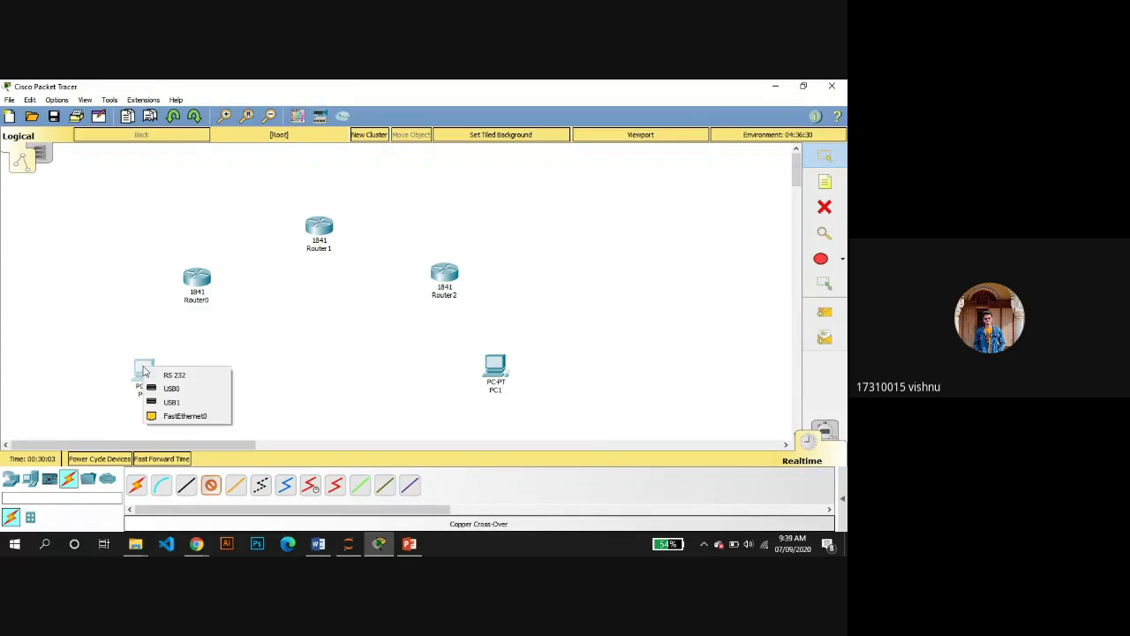
{"action": "left_click", "coordinate": [179, 419]}
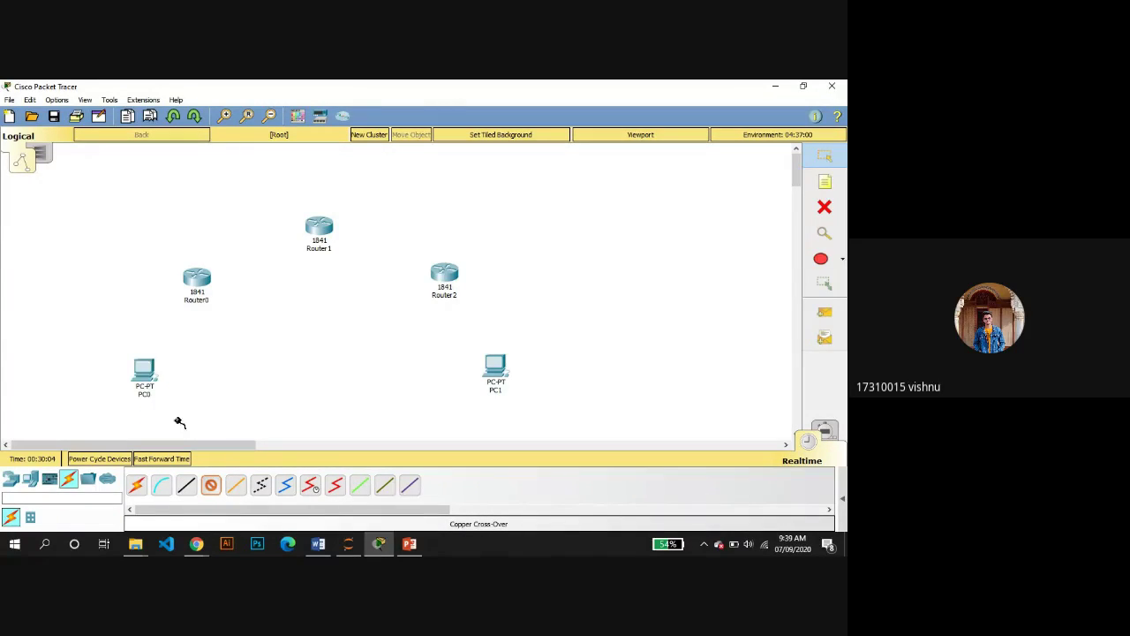
{"action": "left_click", "coordinate": [196, 282]}
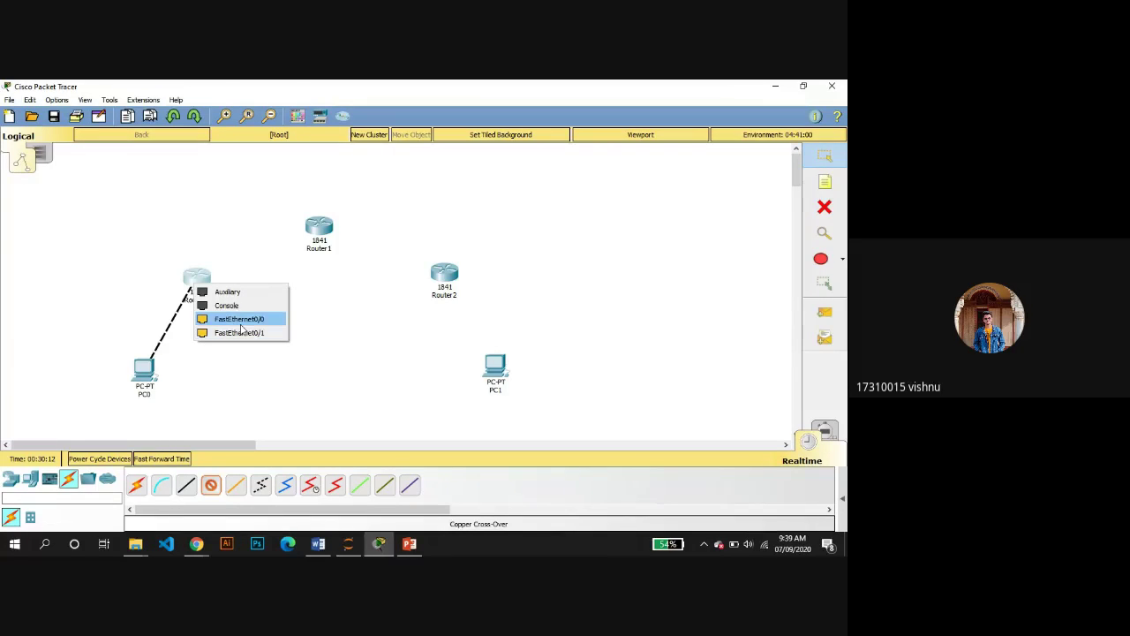
{"action": "left_click", "coordinate": [239, 323]}
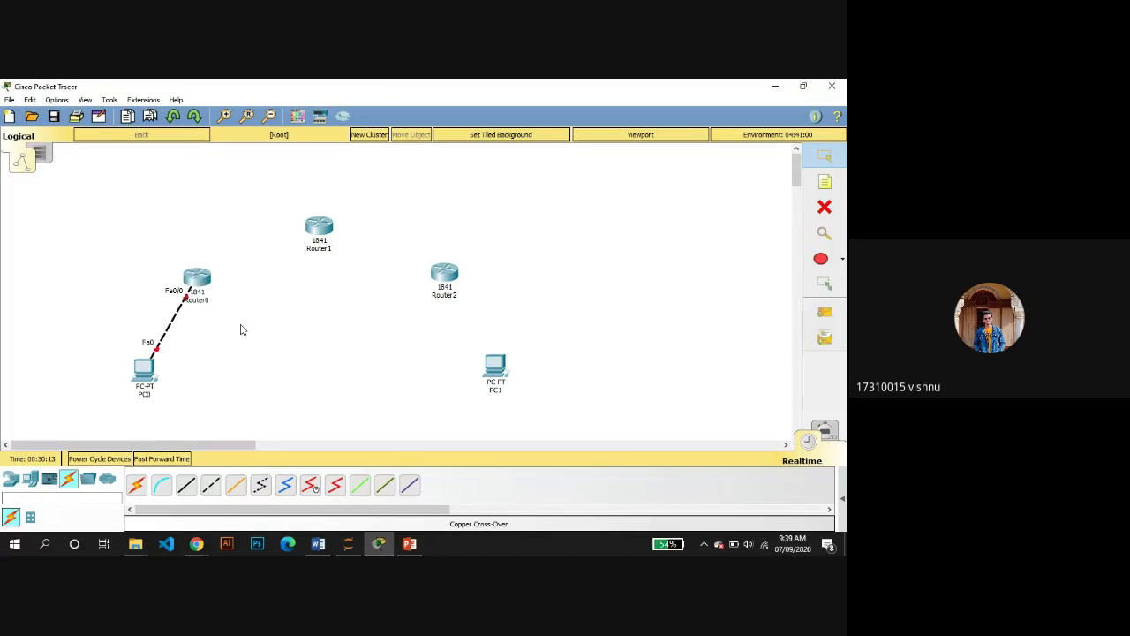
- Connect Router0's FastEthernet0/1 to Router1's FastEthernet0/0 with a copper cross-over cable
{"action": "left_click", "coordinate": [210, 479]}
{"action": "left_click", "coordinate": [198, 278]}
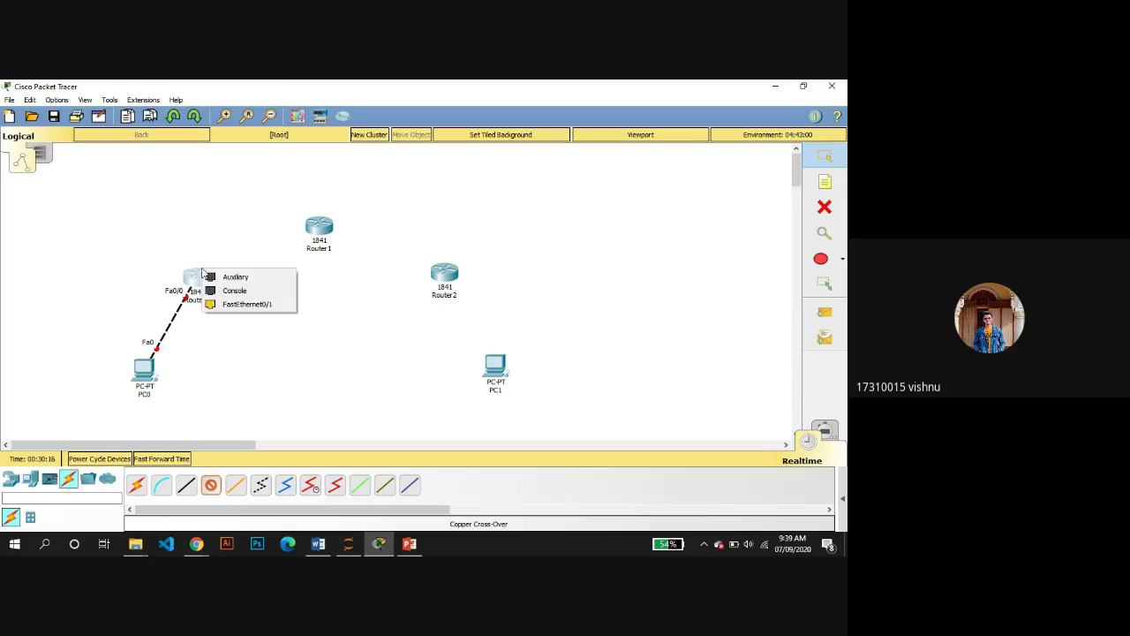
{"action": "left_click", "coordinate": [242, 306]}
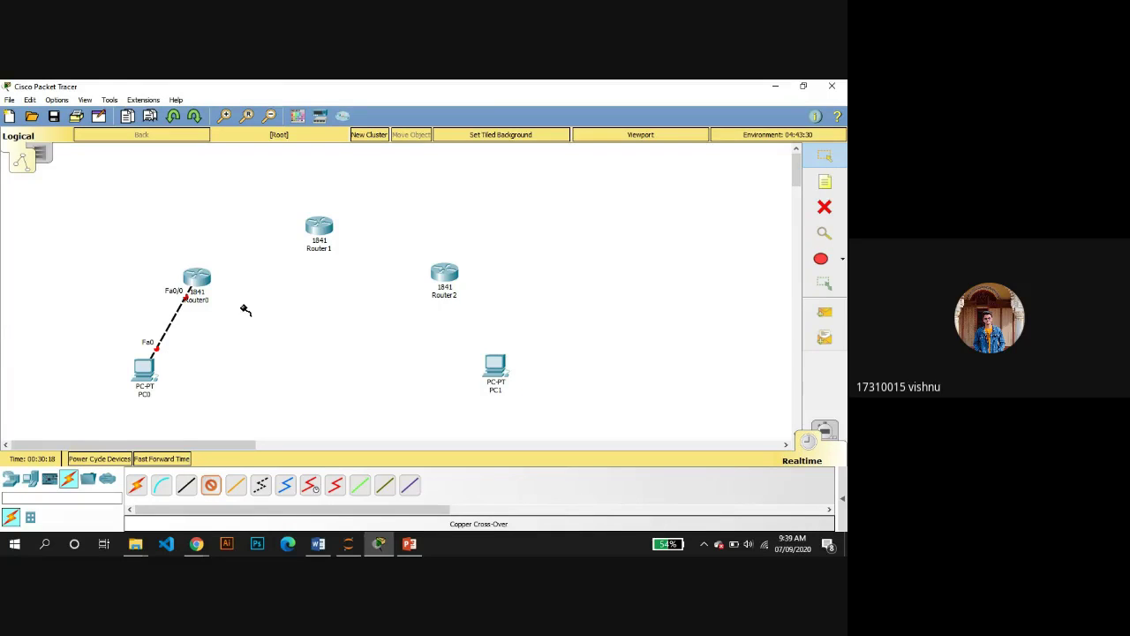
{"action": "left_click", "coordinate": [318, 227]}
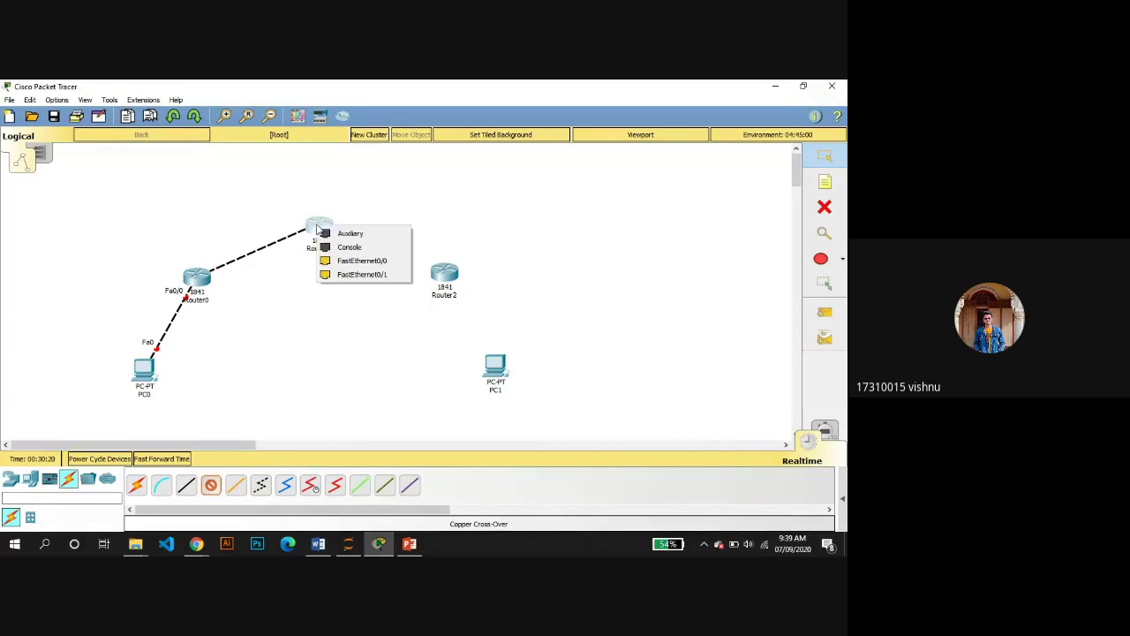
{"action": "left_click", "coordinate": [364, 261]}
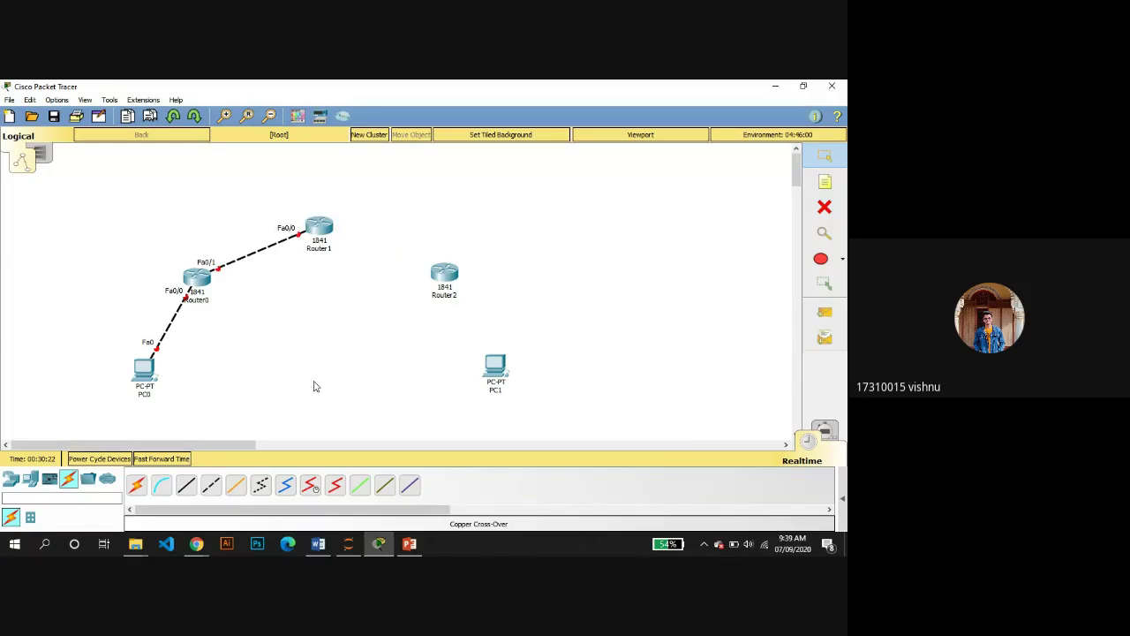
- Connect Router1's FastEthernet0/1 to Router2's FastEthernet0/0 with a copper cross-over cable
{"action": "left_click", "coordinate": [211, 485]}
{"action": "left_click", "coordinate": [323, 228]}
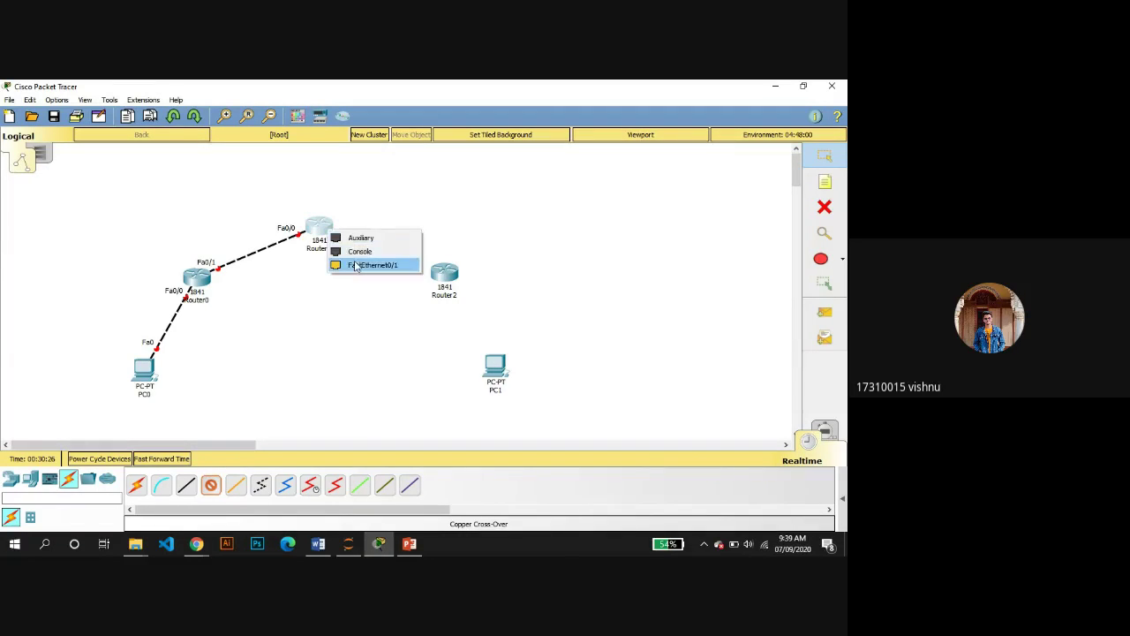
{"action": "left_click", "coordinate": [358, 265]}
{"action": "left_click", "coordinate": [445, 275]}
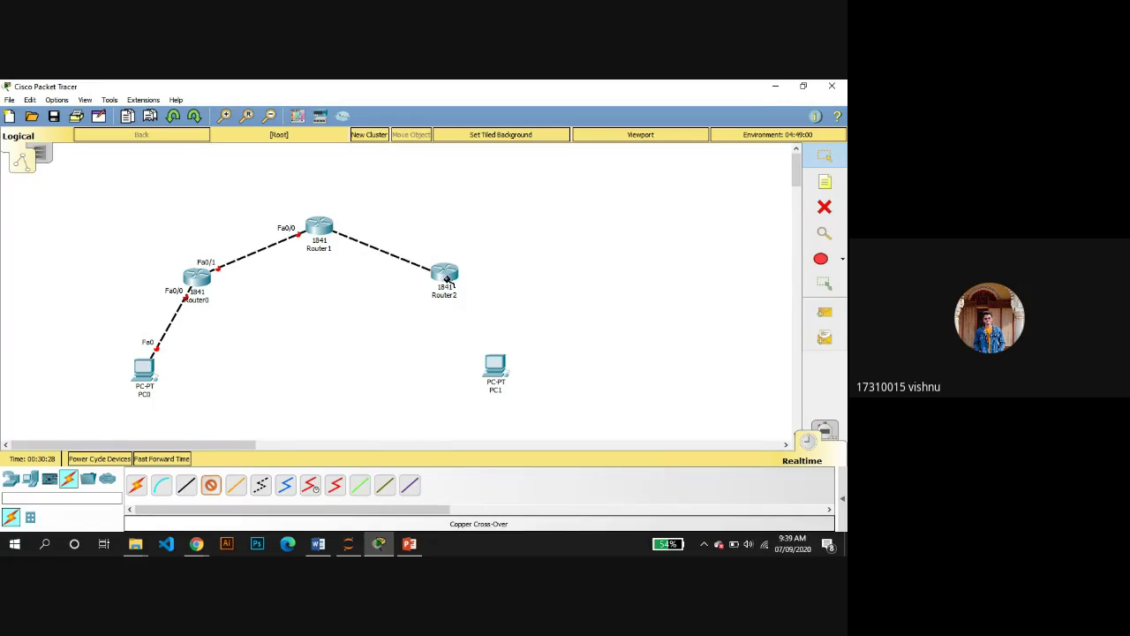
{"action": "left_click", "coordinate": [446, 279]}
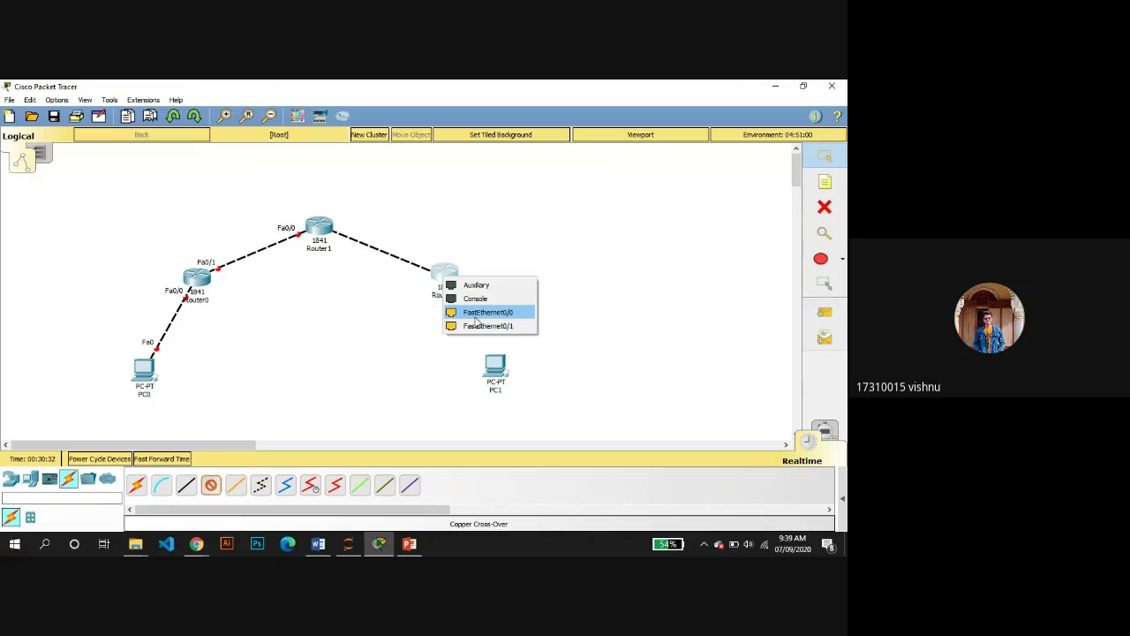
{"action": "left_click", "coordinate": [475, 319]}
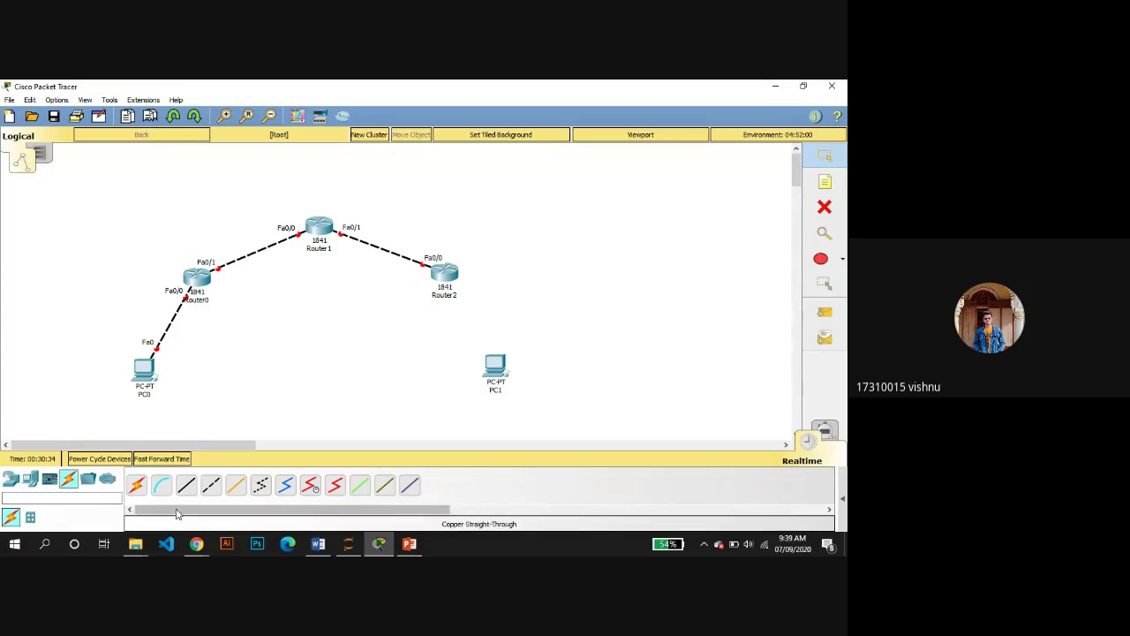
- Connect Router2's FastEthernet0/1 to PC1's FastEthernet0 with a copper cross-over cable
{"action": "left_click", "coordinate": [211, 485]}
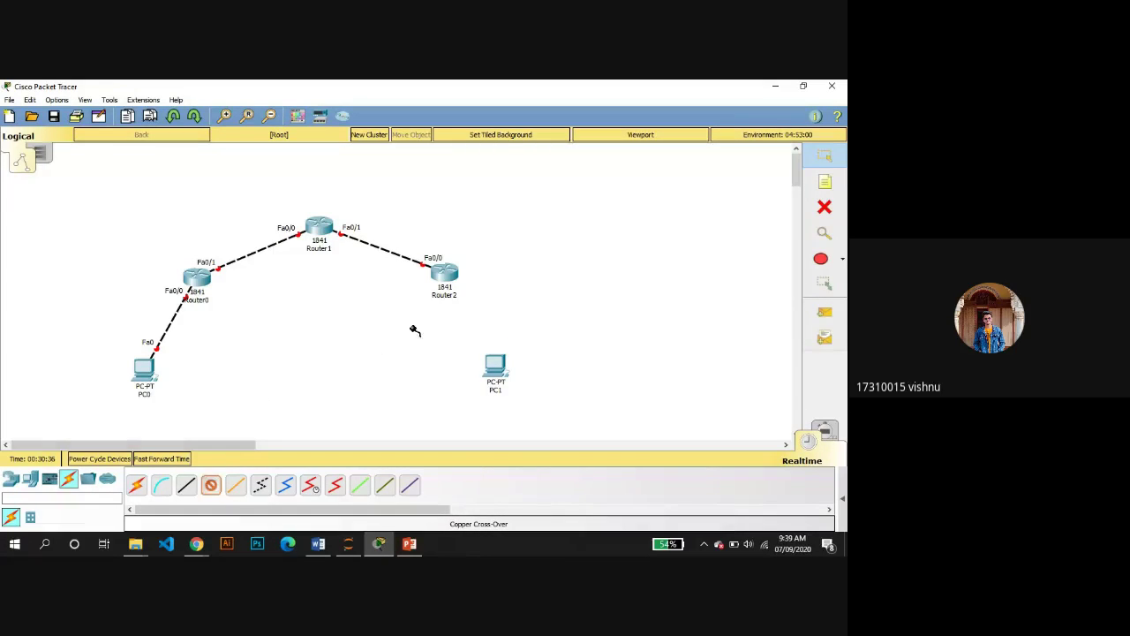
{"action": "left_click", "coordinate": [457, 287]}
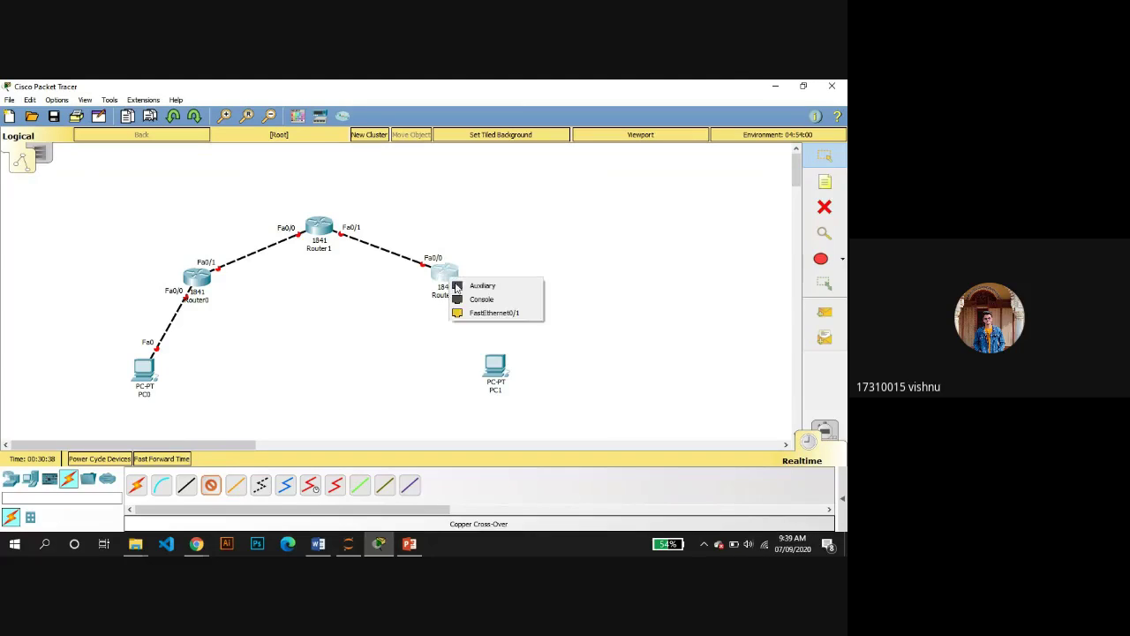
{"action": "left_click", "coordinate": [486, 313]}
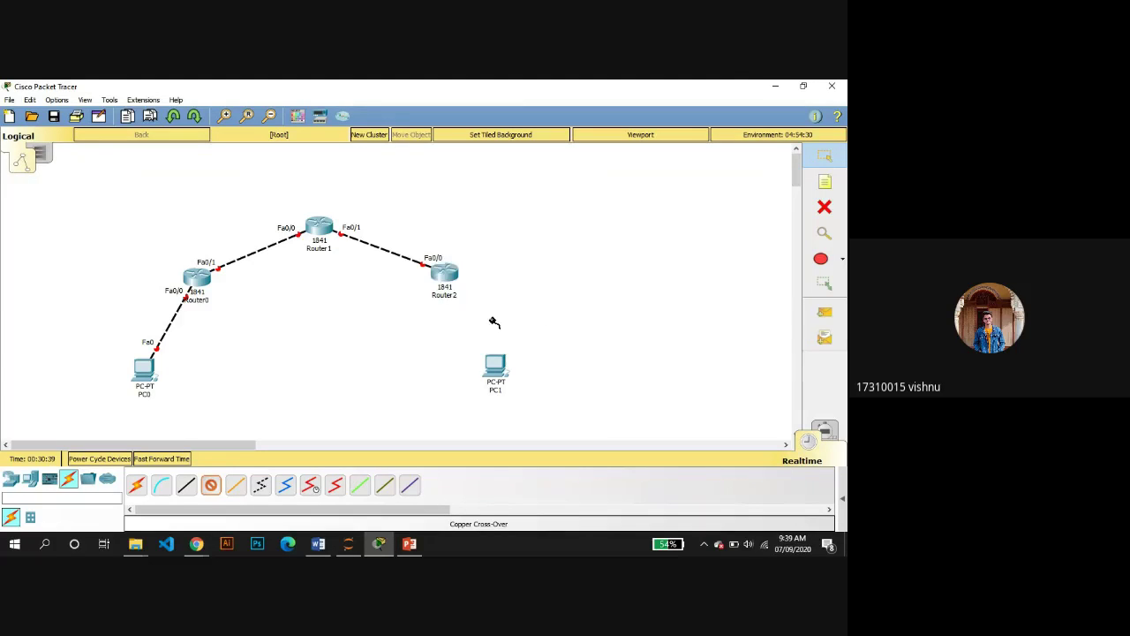
{"action": "left_click", "coordinate": [499, 367]}
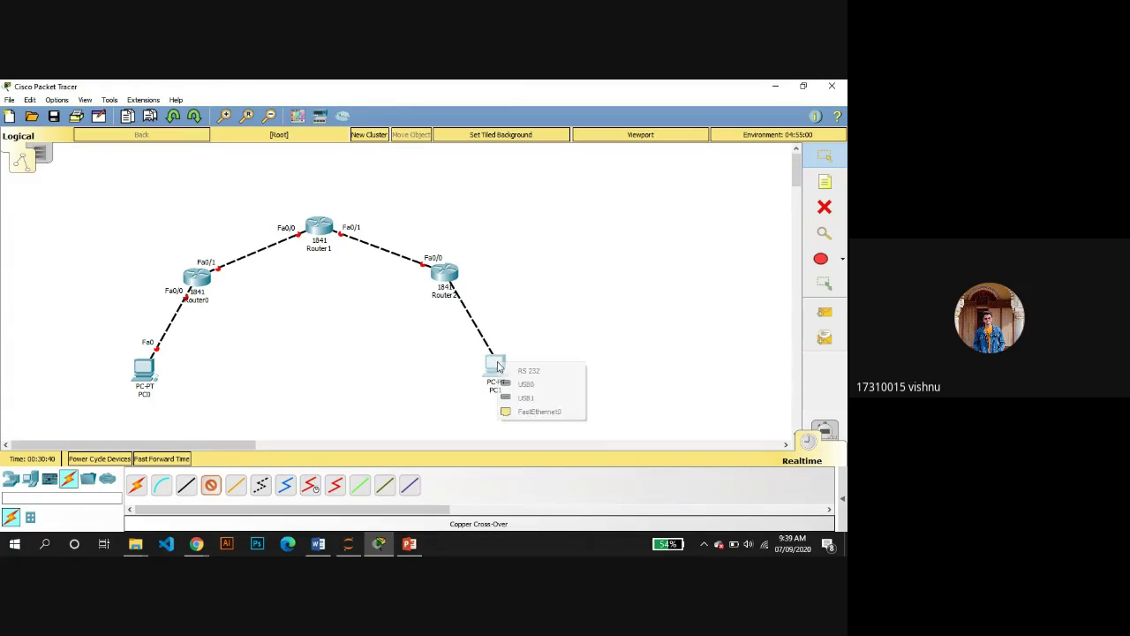
{"action": "left_click", "coordinate": [549, 413]}
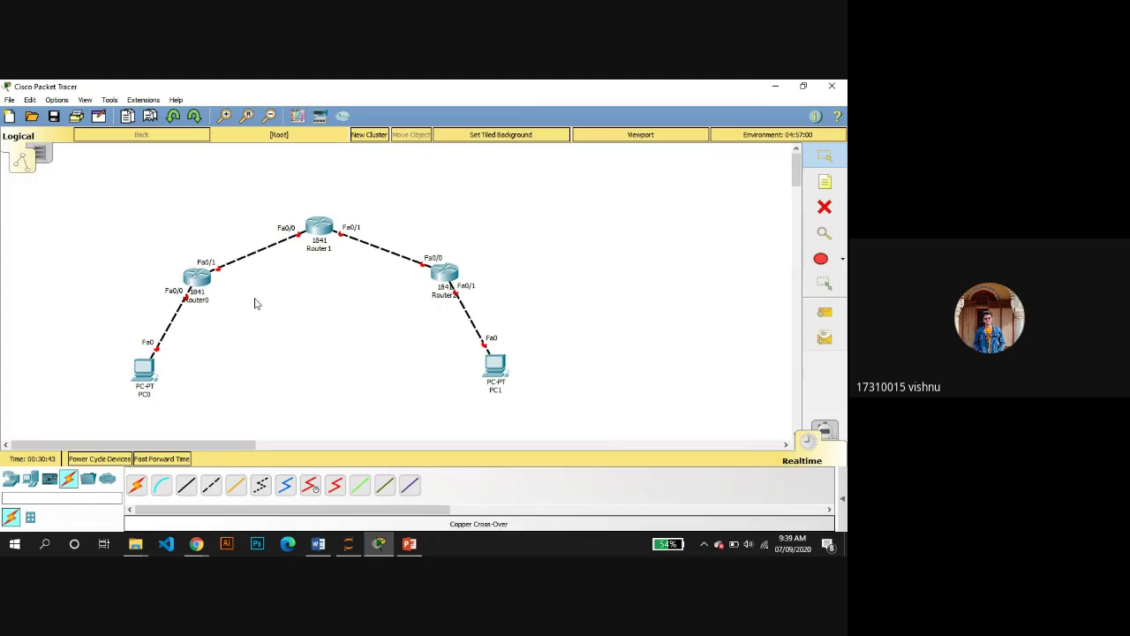
- Open Router0's command-line interface and enter privileged mode with the enable command
{"action": "left_click", "coordinate": [198, 279]}
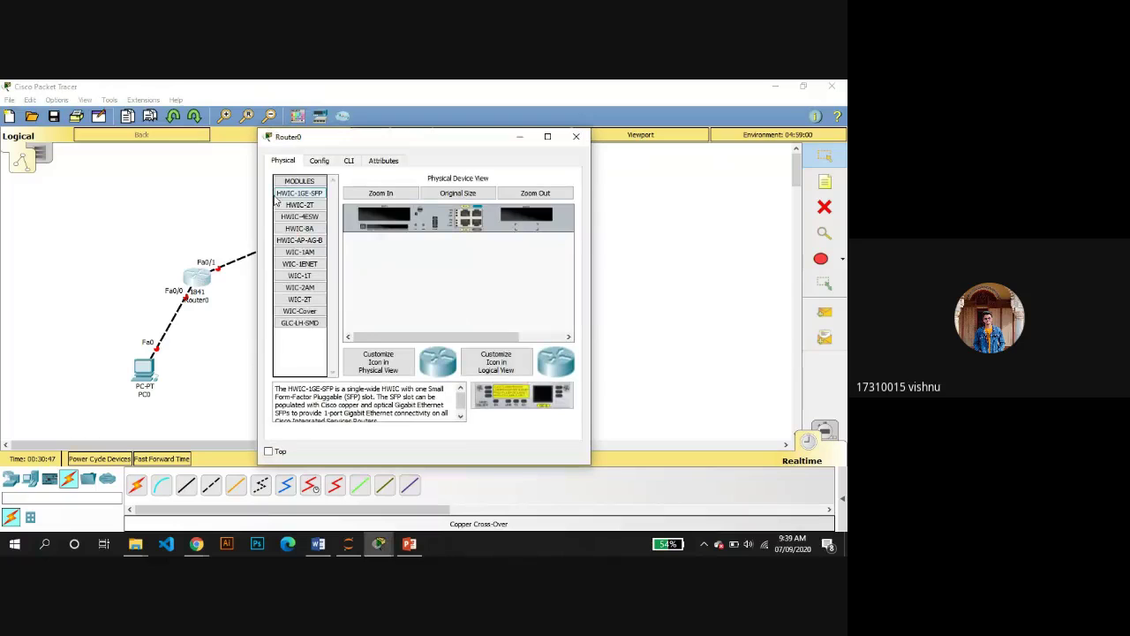
{"action": "left_click", "coordinate": [319, 161]}
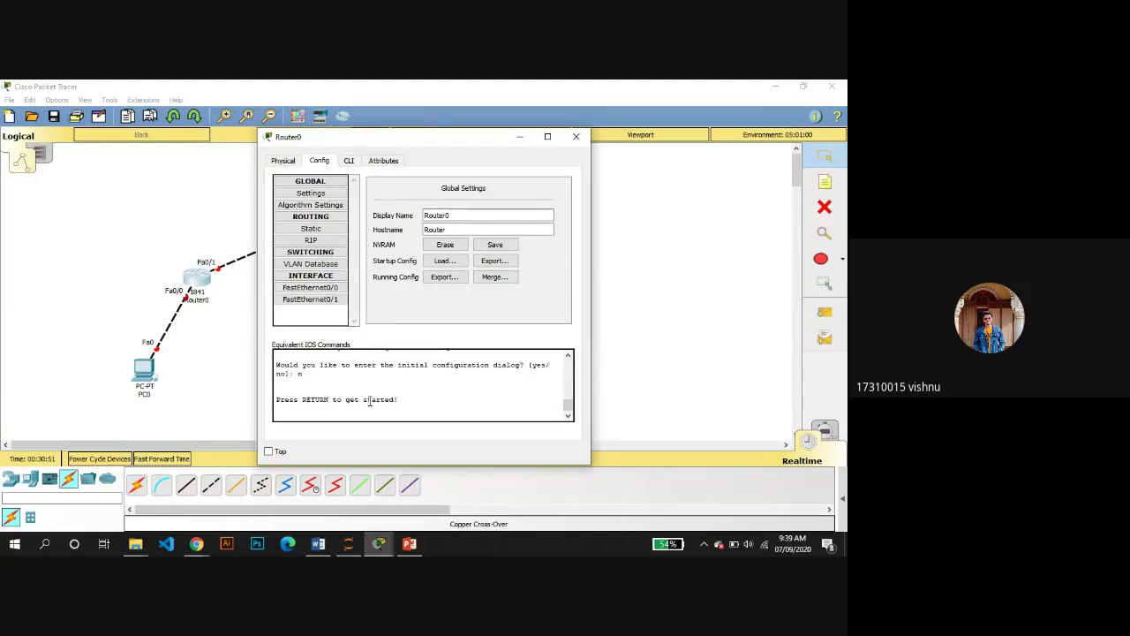
{"action": "left_click", "coordinate": [349, 162]}
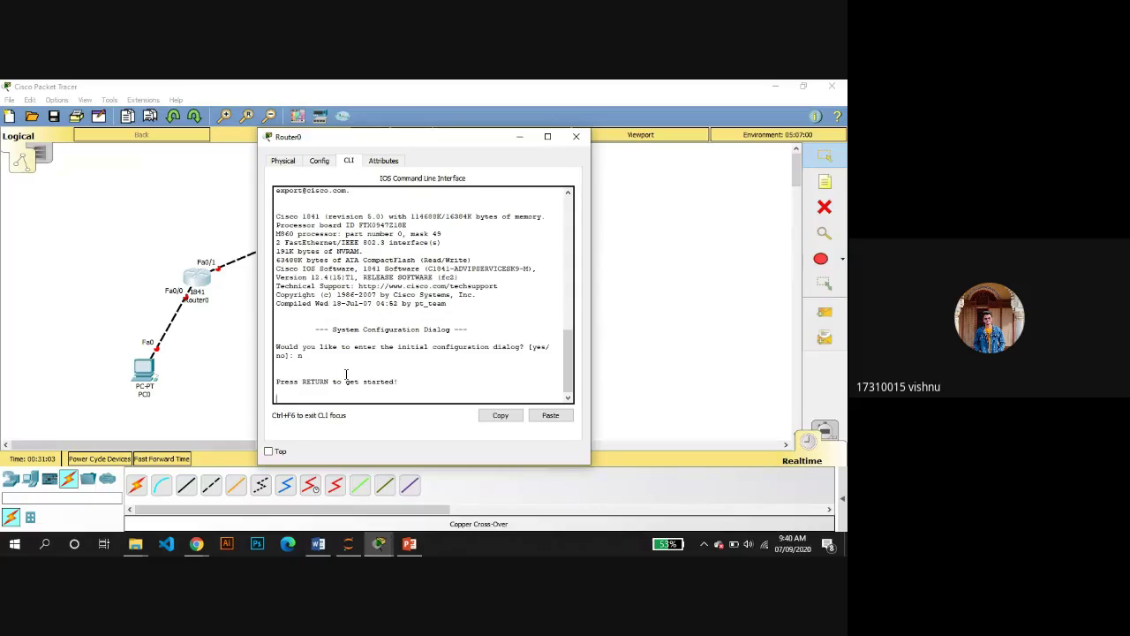
{"action": "key", "text": "Return"}
{"action": "type", "text": "enable"}
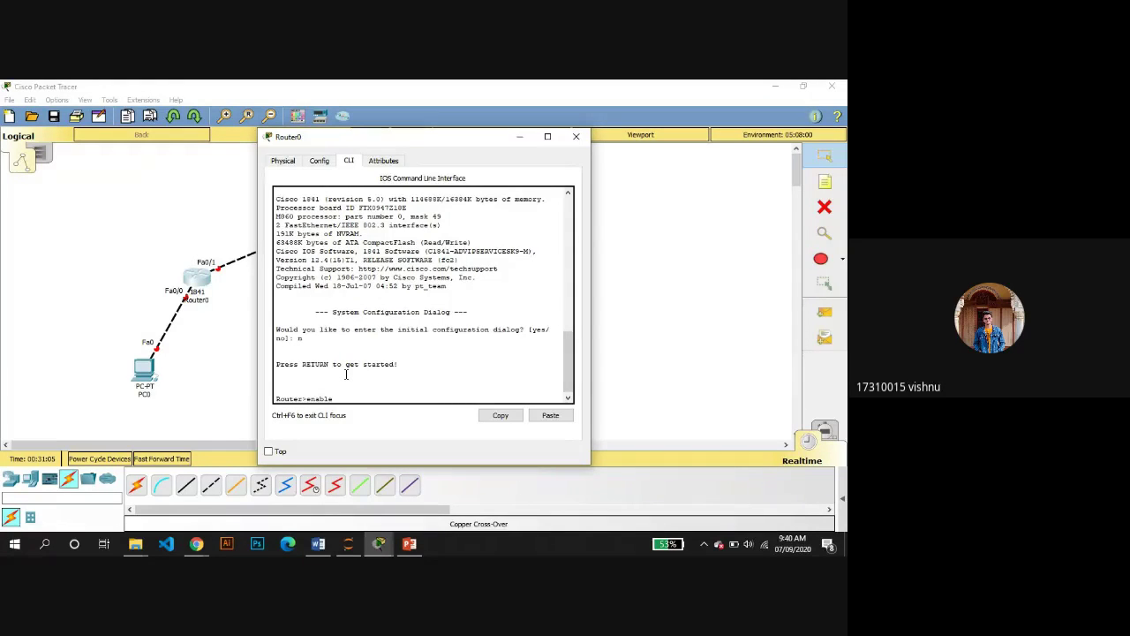
{"action": "key", "text": "Return"}
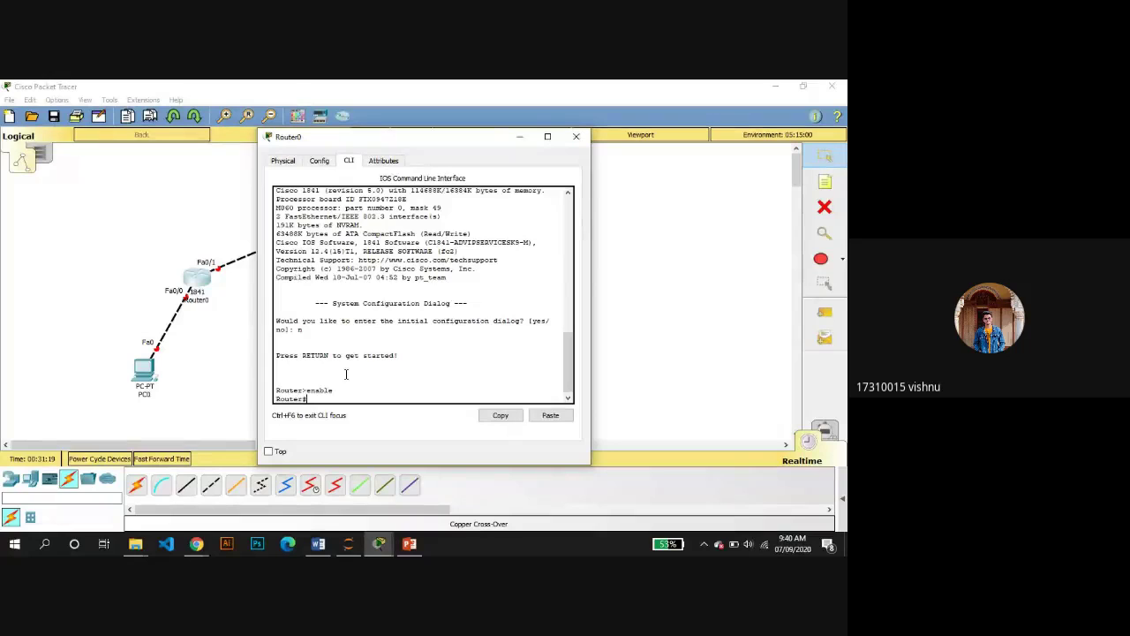
- Enter global configuration mode on Router0 with the command config t
{"action": "type", "text": "conf"}
{"action": "type", "text": "o"}
{"action": "type", "text": "g "}
{"action": "type", "text": "t"}
{"action": "key", "text": "Return"}
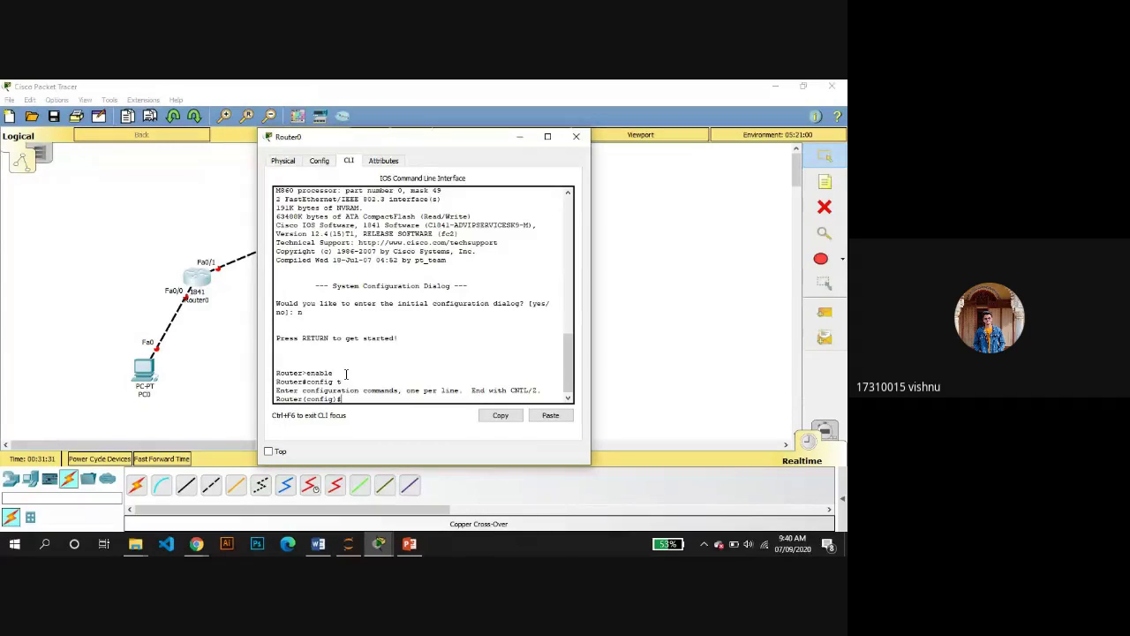
- Set Router0's hostname to ri and enter interface configuration for fa0/0
{"action": "type", "text": "host ri"}
{"action": "key", "text": "Return"}
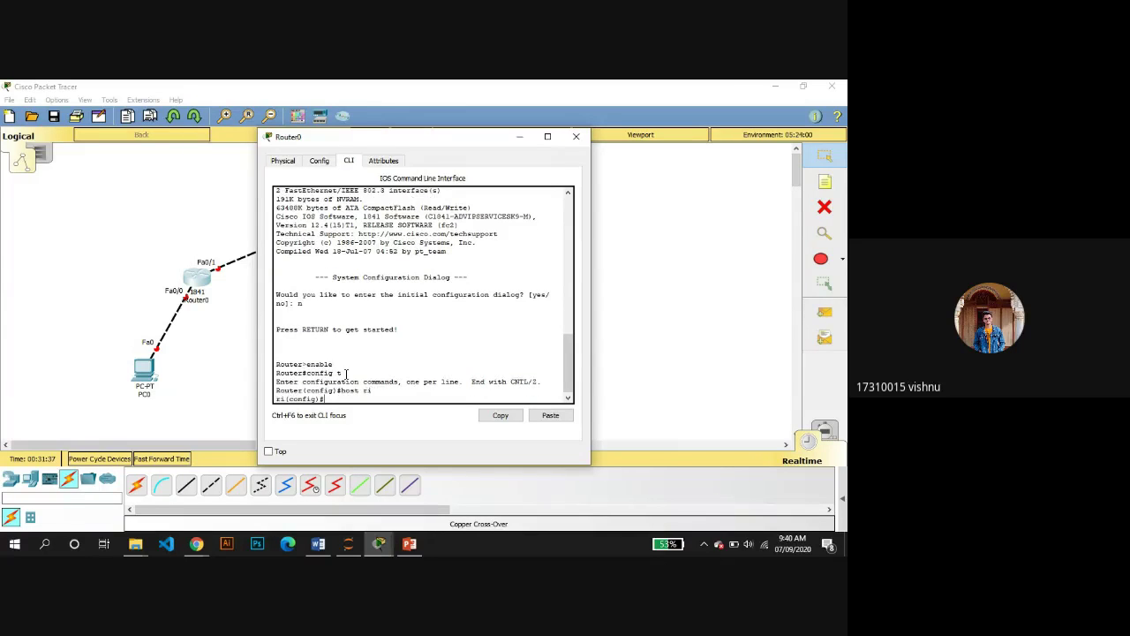
{"action": "type", "text": "int fa0/0"}
{"action": "key", "text": "Return"}
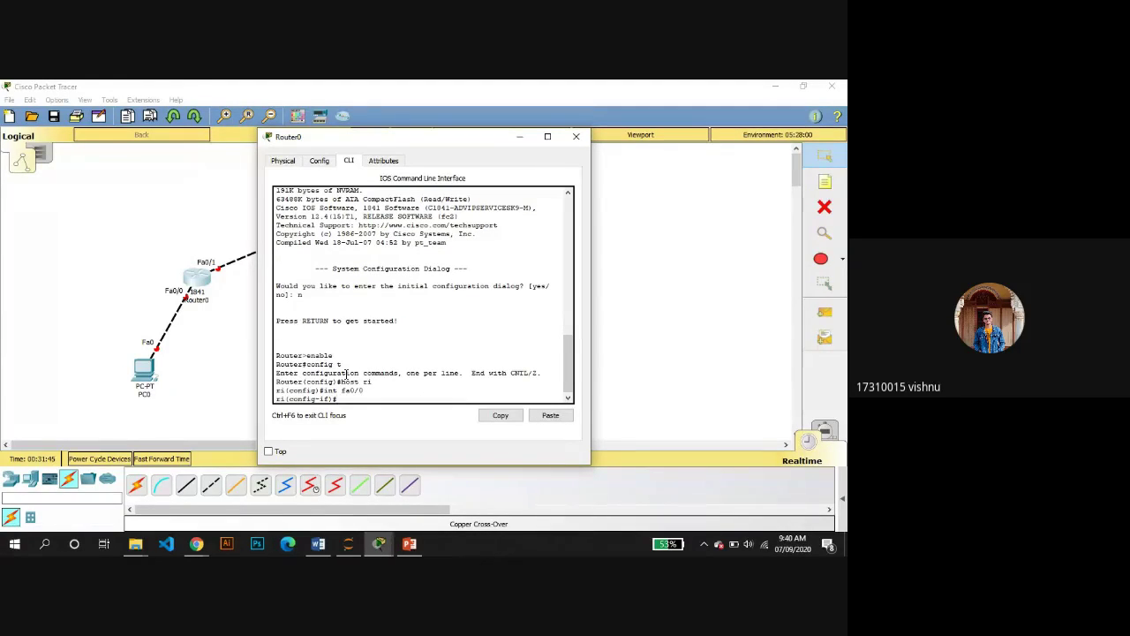
- Assign 192.168.1.1 with mask 255.255.255.0 to Router0's fa0/0, enable it with no shut and exit to global configuration
{"action": "type", "text": "ip add"}
{"action": "type", "text": "192.168.1.1 255.255.255.0"}
{"action": "key", "text": "Return"}
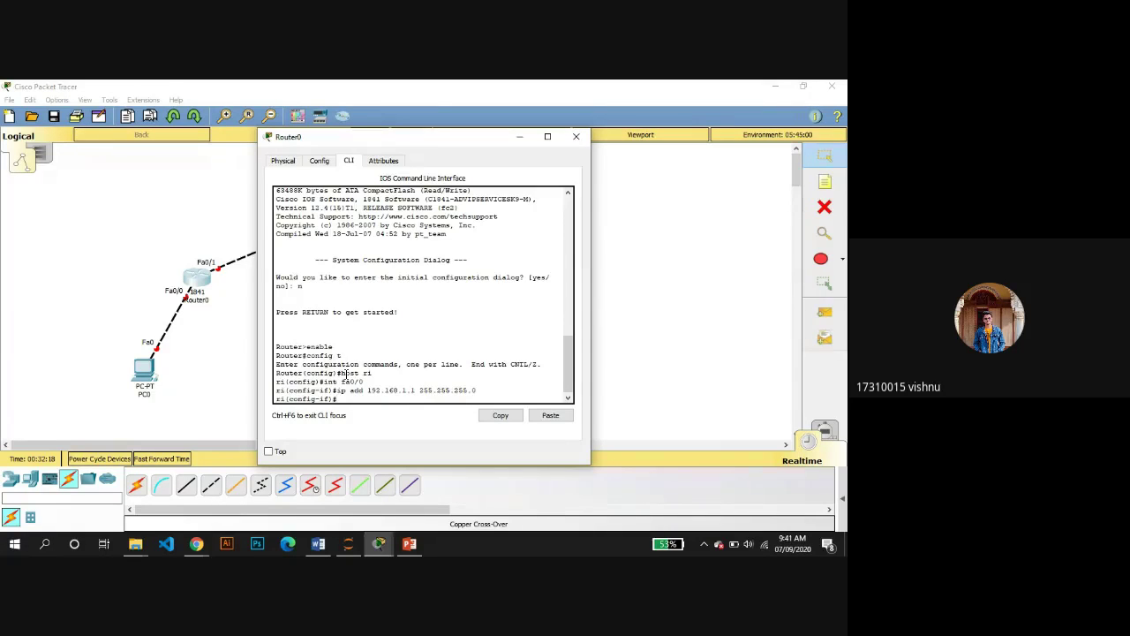
{"action": "type", "text": "no shut"}
{"action": "key", "text": "Return"}
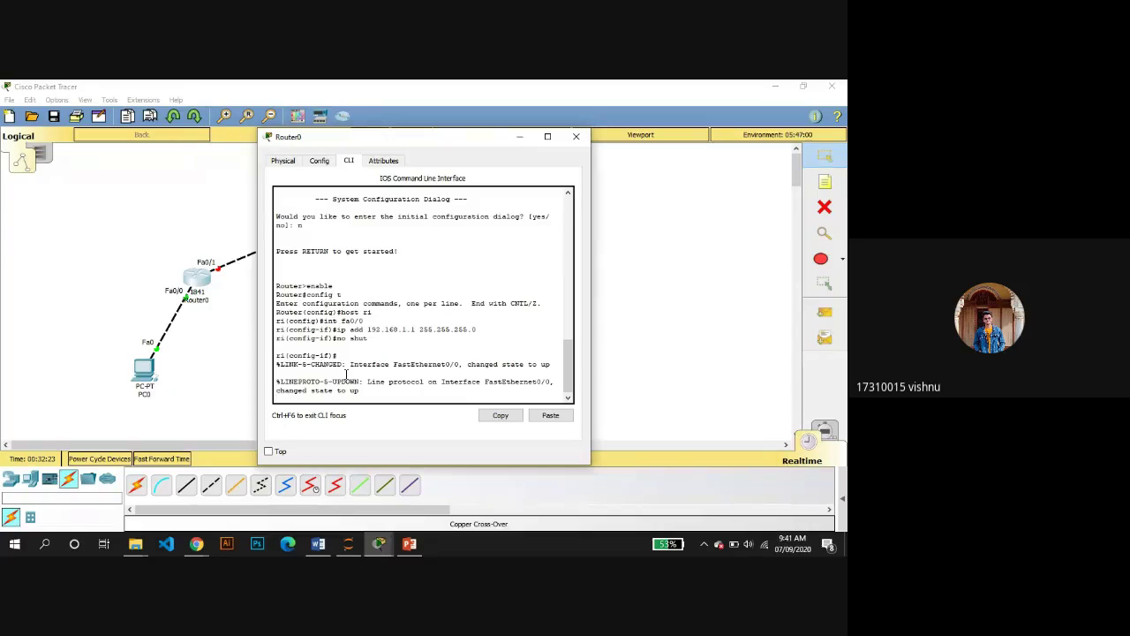
{"action": "type", "text": "exit"}
{"action": "key", "text": "Return"}
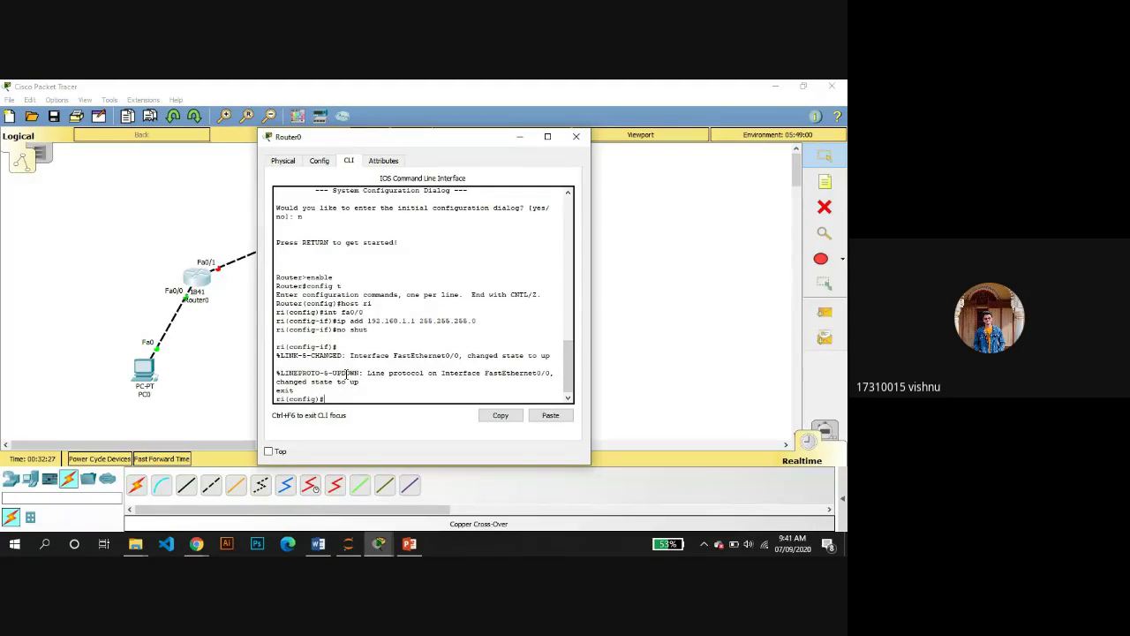
- Enter interface configuration for fa0/1 on Router0, correcting the mistyped inf command to int fa0/1
{"action": "type", "text": "inf"}
{"action": "type", "text": "fa0/1"}
{"action": "key", "text": "Return"}
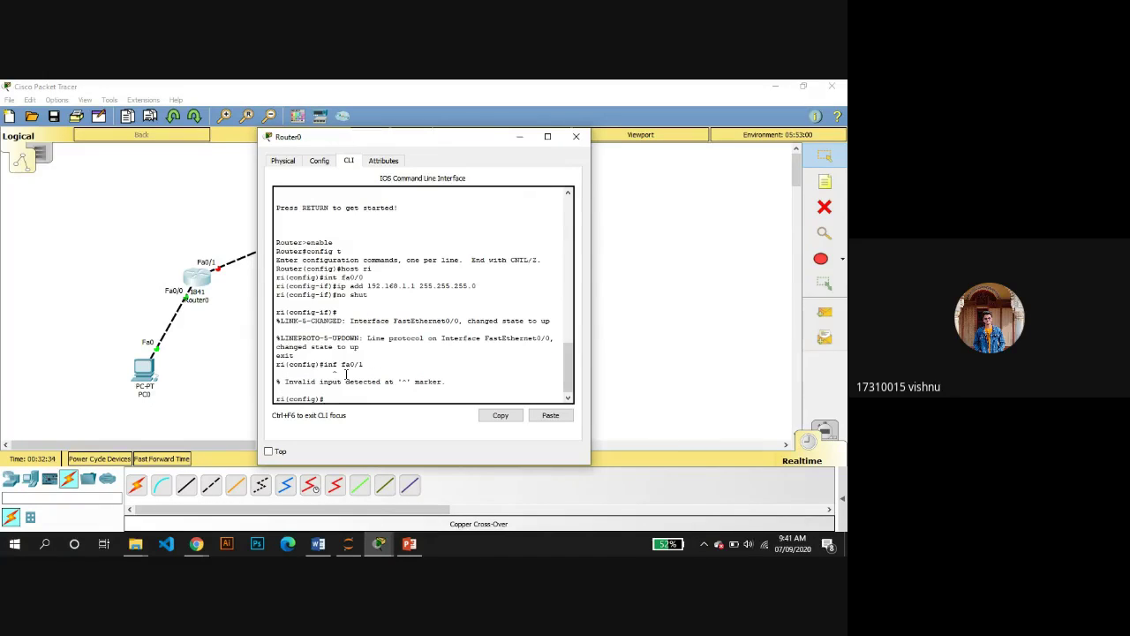
{"action": "key", "text": "Up"}
{"action": "key", "text": "Left"}
{"action": "key", "text": "Left"}
{"action": "key", "text": "Left"}
{"action": "key", "text": "Left"}
{"action": "key", "text": "Left"}
{"action": "key", "text": "Left"}
{"action": "key", "text": "BackSpace"}
{"action": "type", "text": "t"}
{"action": "key", "text": "Return"}
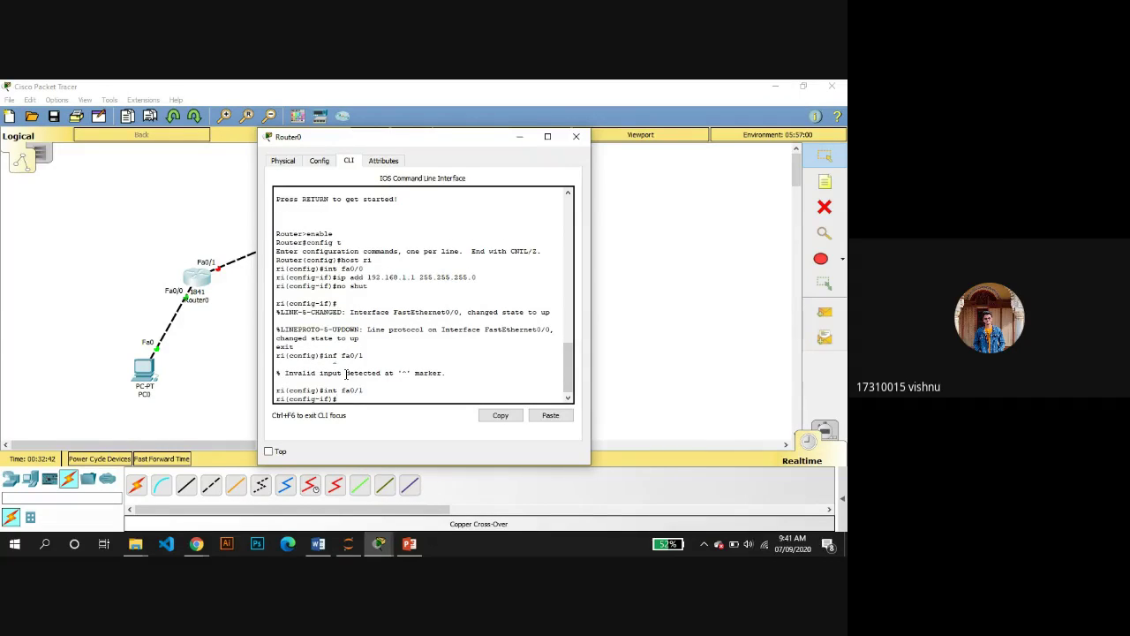
- Assign 1.0.0.1 with mask 255.0.0.0 to Router0's fa0/1 and enable the interface with no shut
{"action": "type", "text": "ip add ress 1.0.0.1 2555"}
{"action": "key", "text": "BackSpace"}
{"action": "type", "text": ".0.0"}
{"action": "key", "text": "BackSpace"}
{"action": "type", "text": "0.0"}
{"action": "key", "text": "Return"}
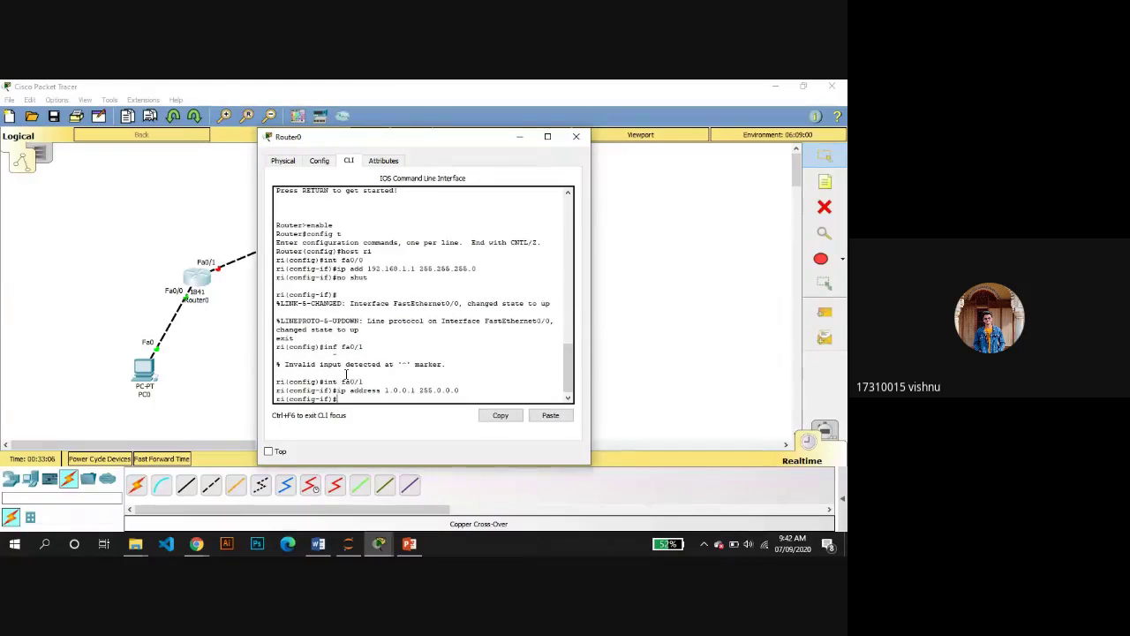
{"action": "type", "text": "no shut"}
{"action": "key", "text": "Return"}
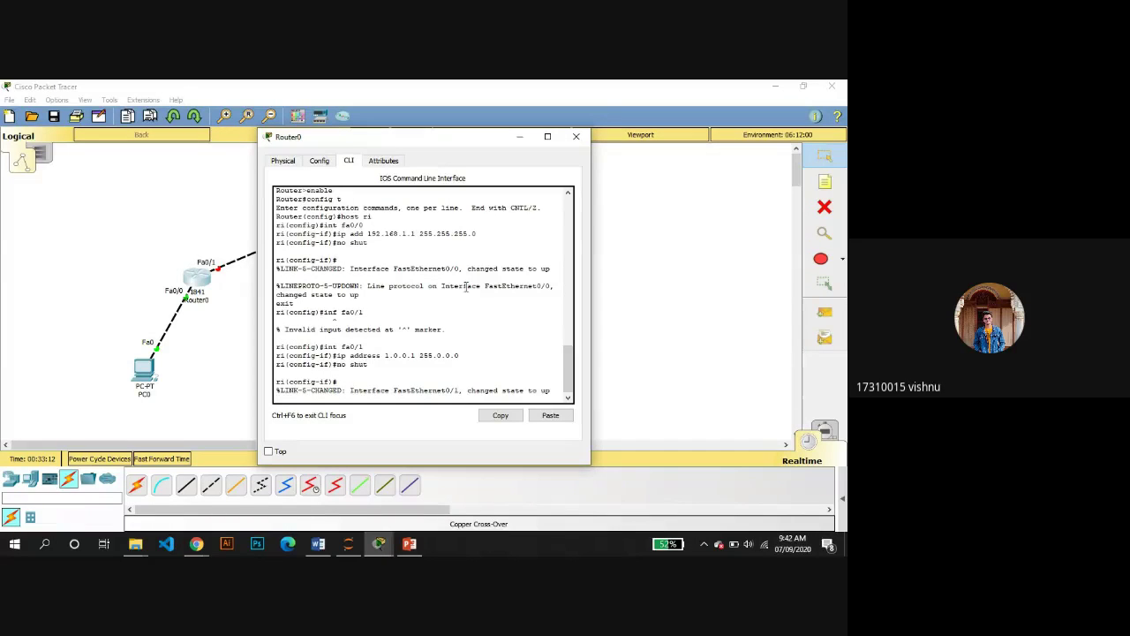
{"action": "left_click", "coordinate": [519, 140]}
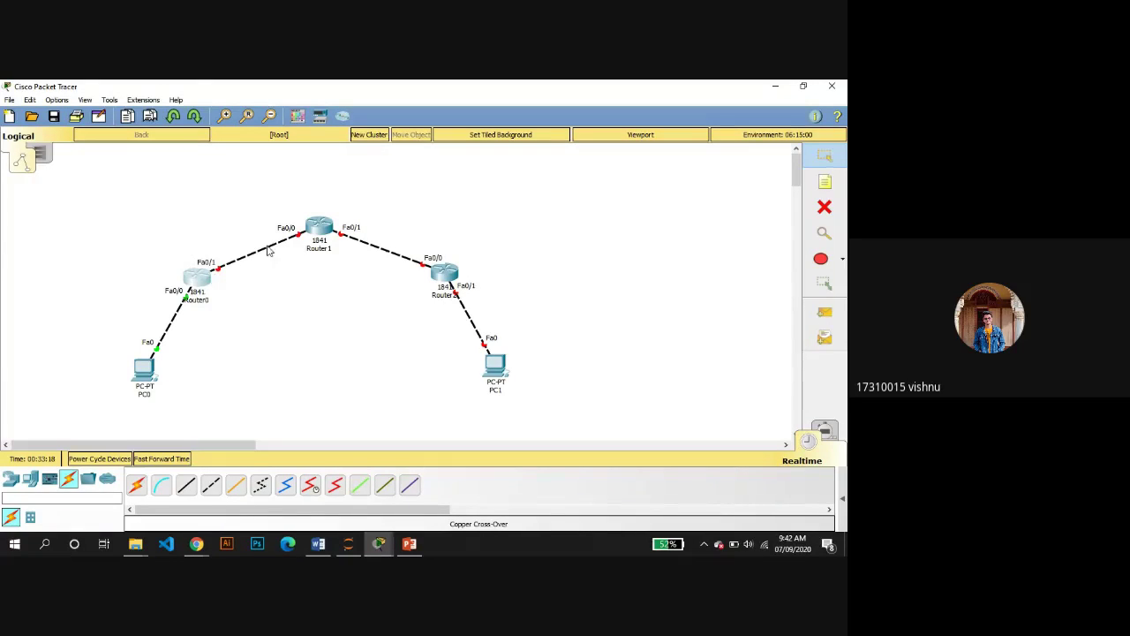
- Open Router1's command-line interface and start the console session
{"action": "left_click", "coordinate": [318, 229]}
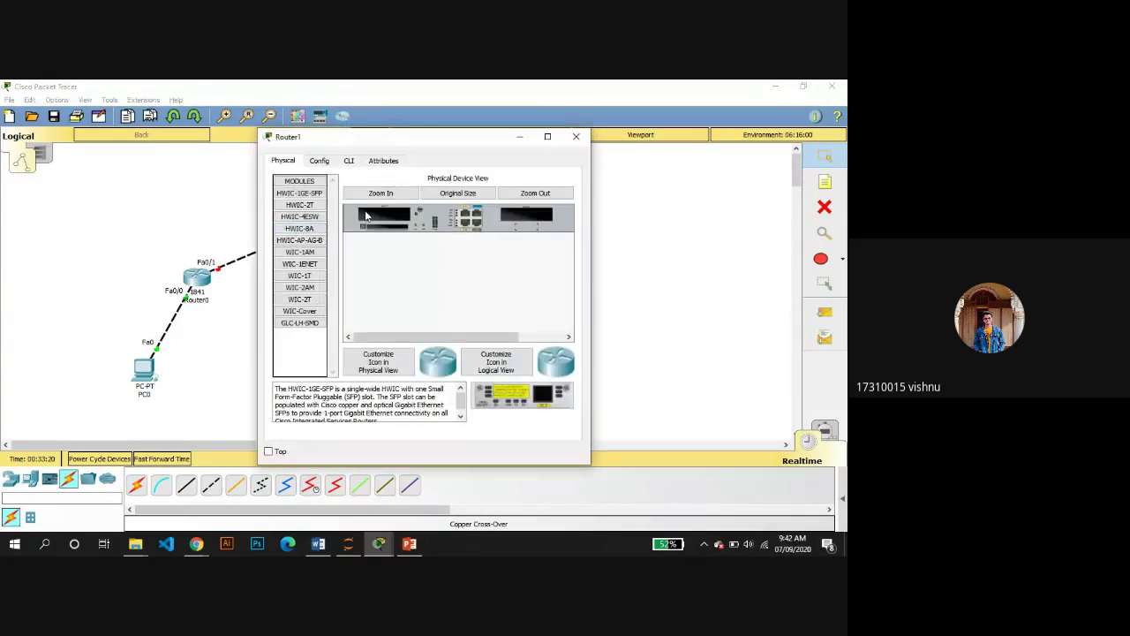
{"action": "left_click", "coordinate": [319, 162]}
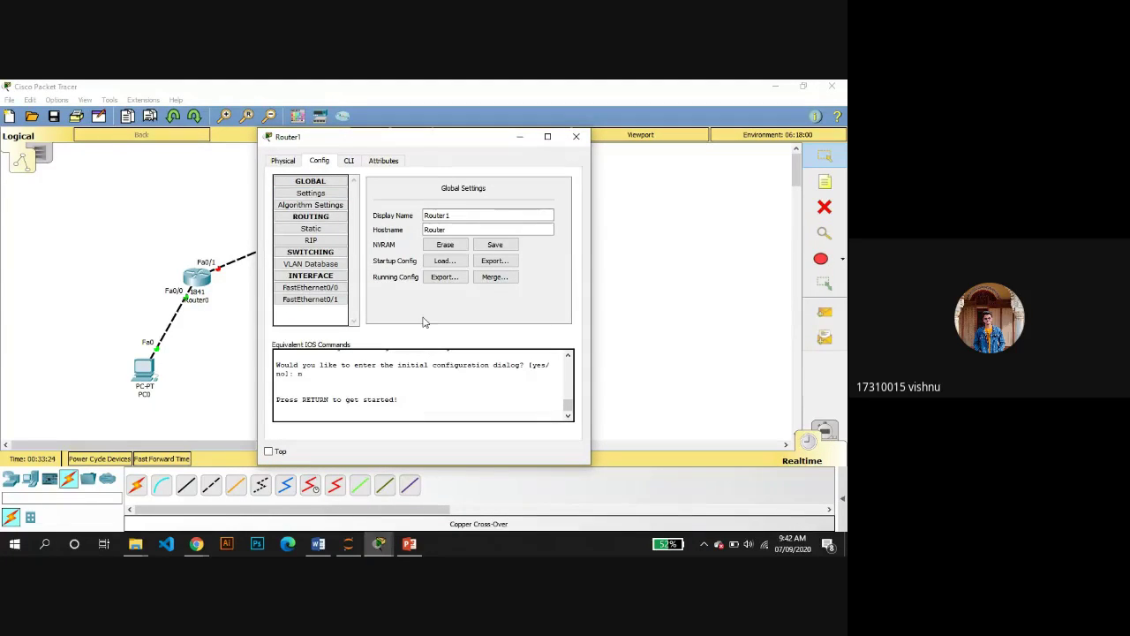
{"action": "left_click", "coordinate": [351, 160]}
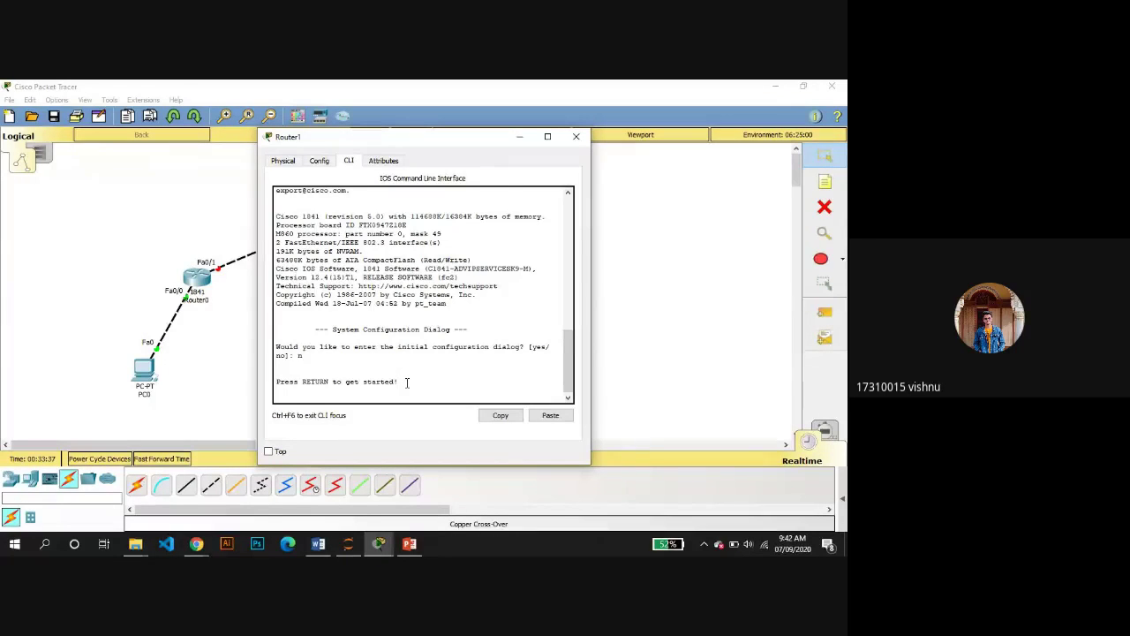
{"action": "key", "text": "Return"}
- Try to enter privileged mode on Router1 with the command enble, and minimize its window
{"action": "type", "text": "ena"}
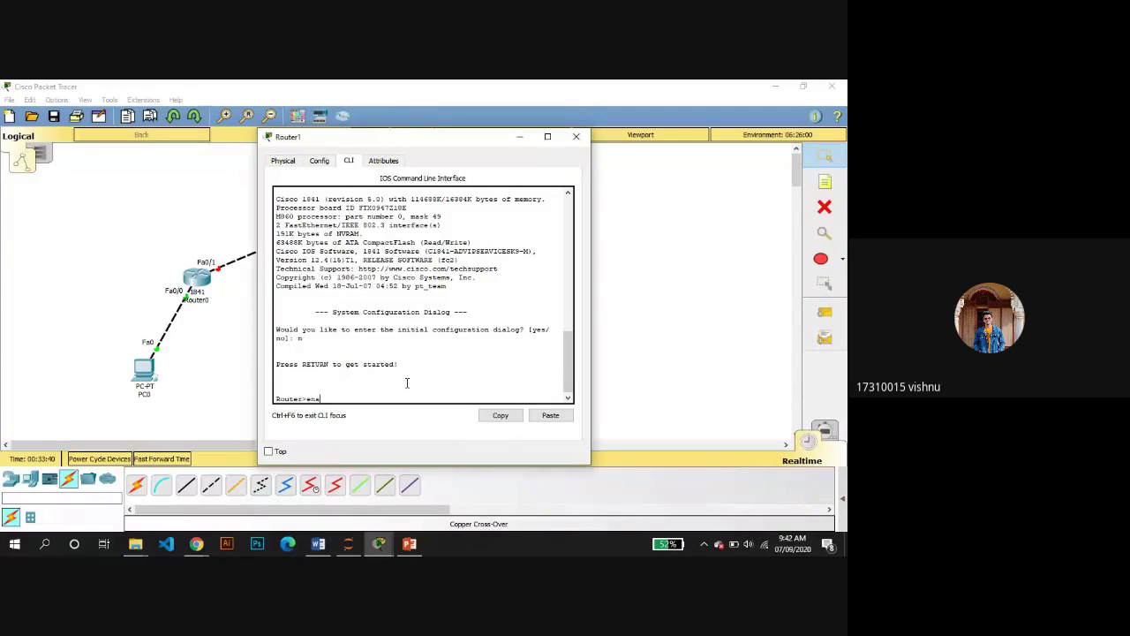
{"action": "type", "text": "ble"}
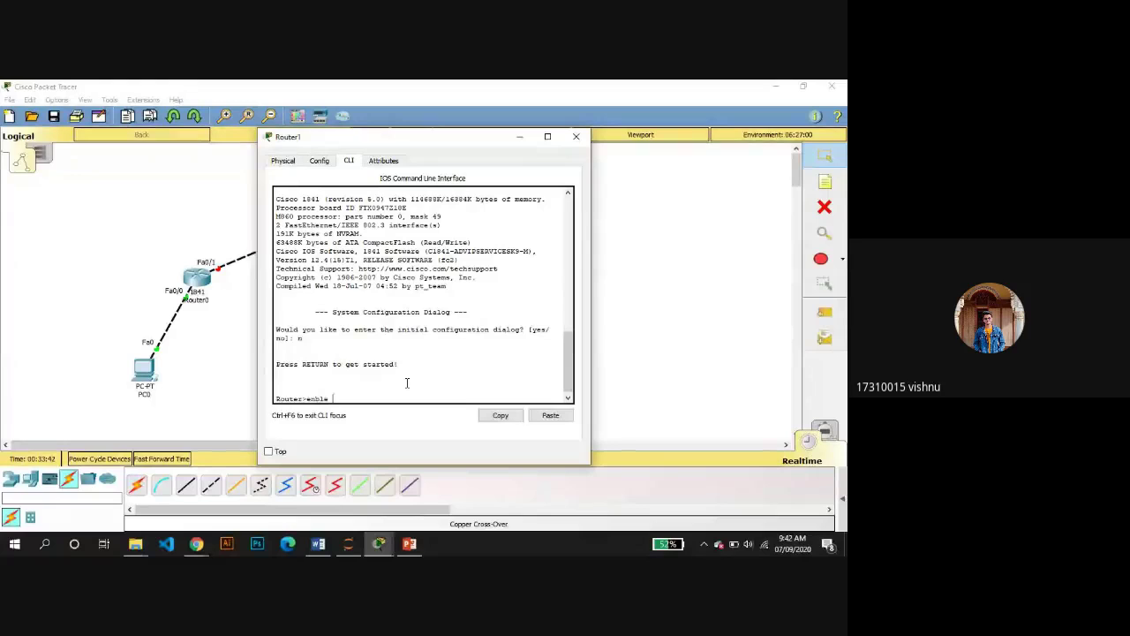
{"action": "type", "text": " conf"}
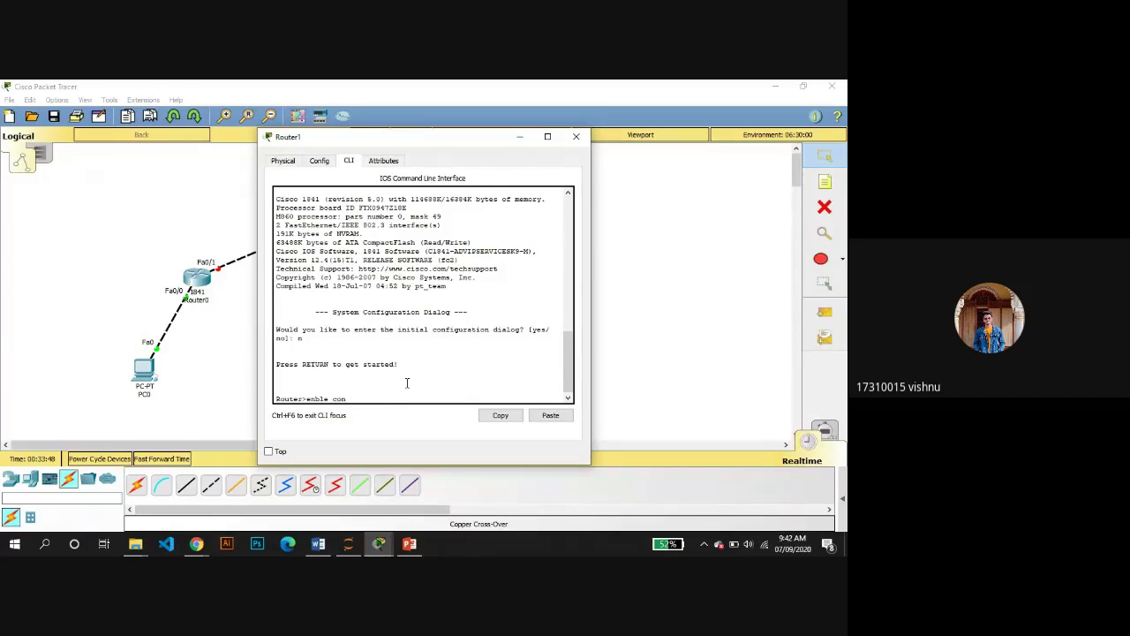
{"action": "key", "text": "BackSpace"}
{"action": "key", "text": "BackSpace"}
{"action": "key", "text": "BackSpace"}
{"action": "key", "text": "BackSpace"}
{"action": "key", "text": "Return"}
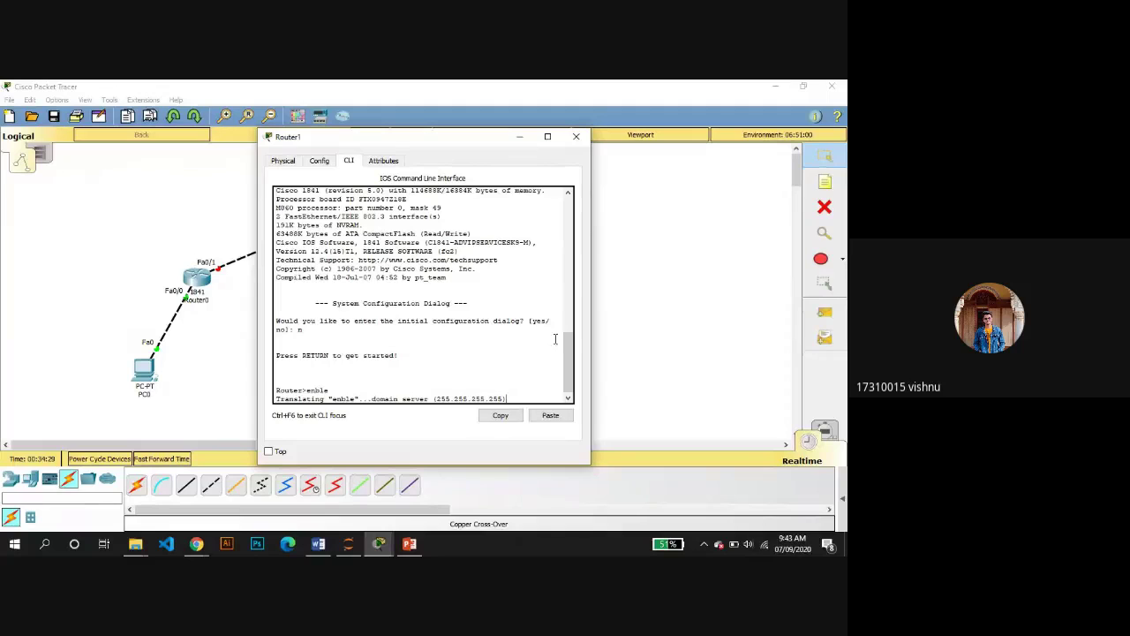
{"action": "left_click", "coordinate": [520, 137]}
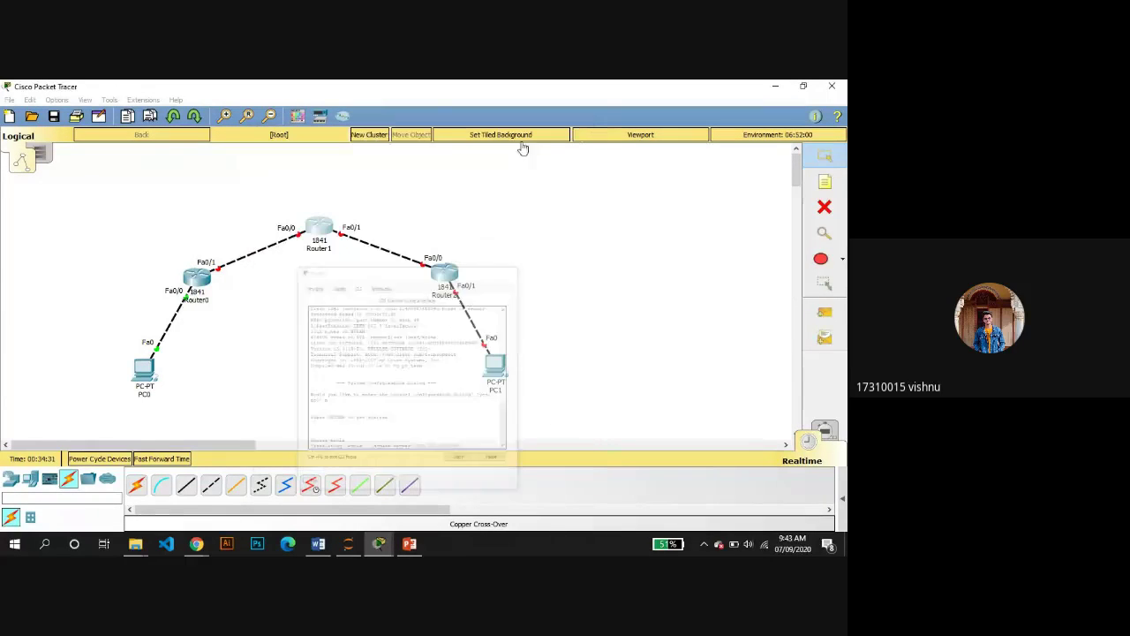
- Open Router2's command-line interface and enter global configuration mode with the commands enable and config t
{"action": "left_click", "coordinate": [446, 277]}
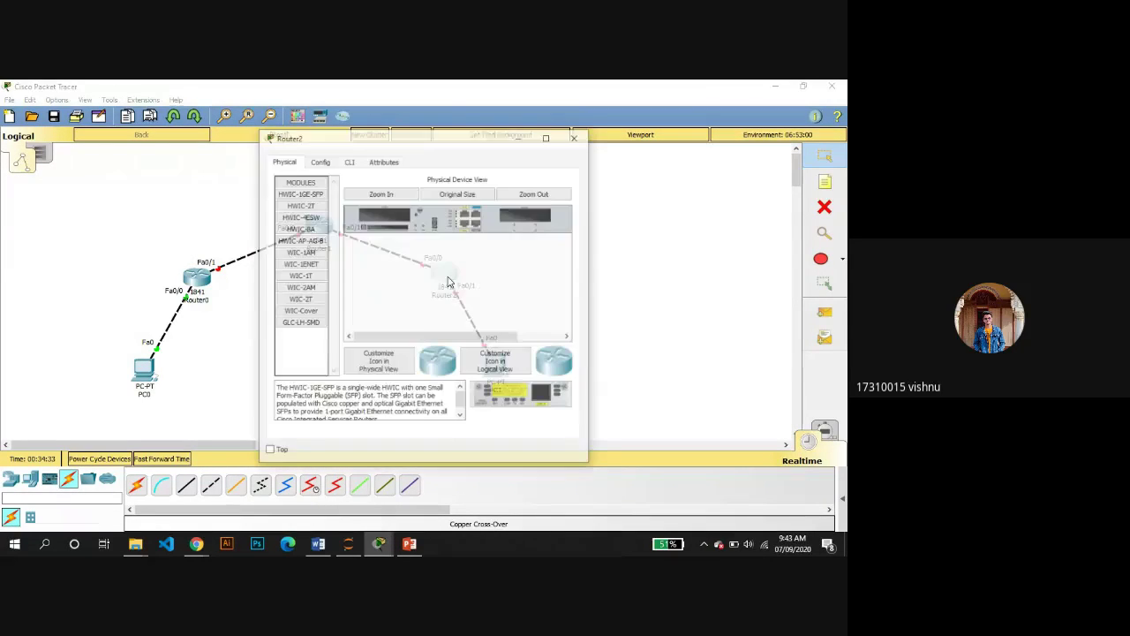
{"action": "left_click", "coordinate": [317, 162]}
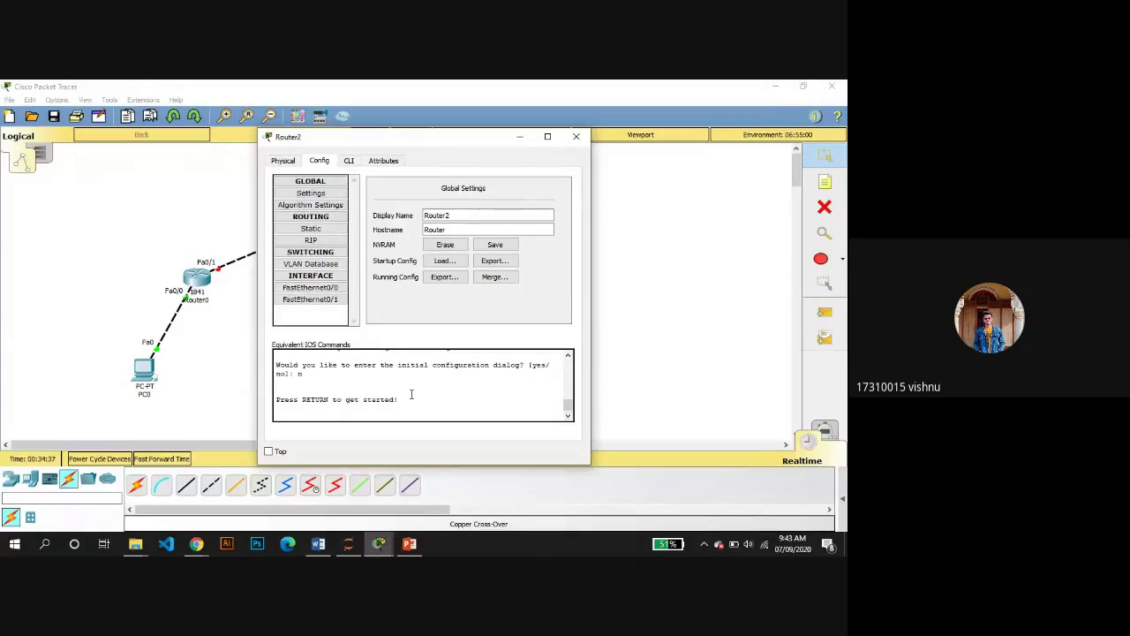
{"action": "left_click", "coordinate": [348, 160]}
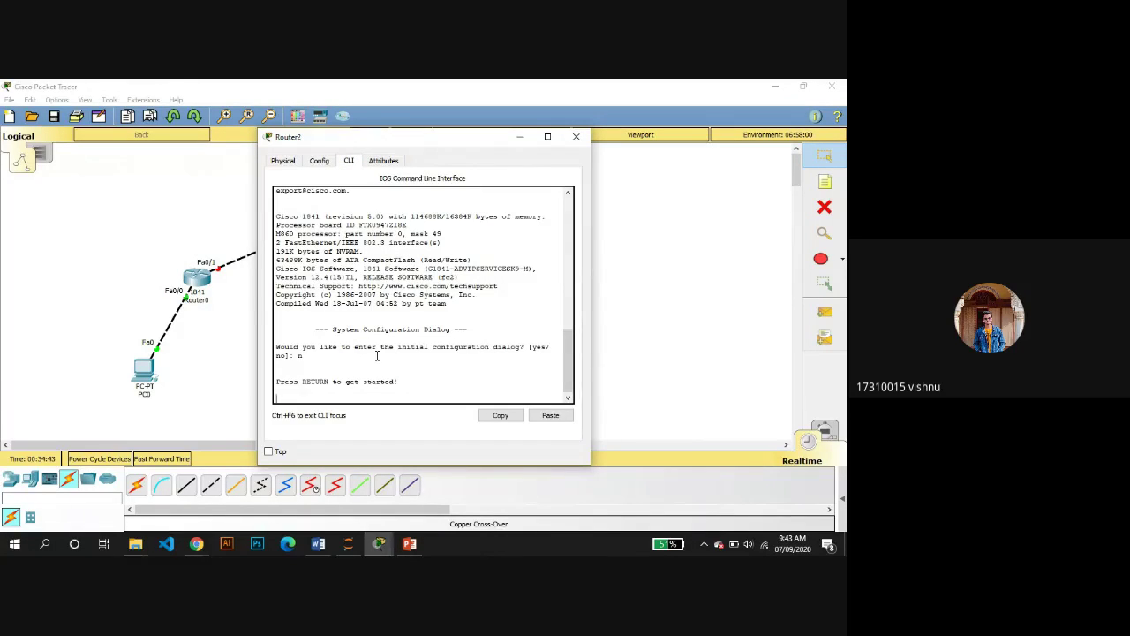
{"action": "key", "text": "Return"}
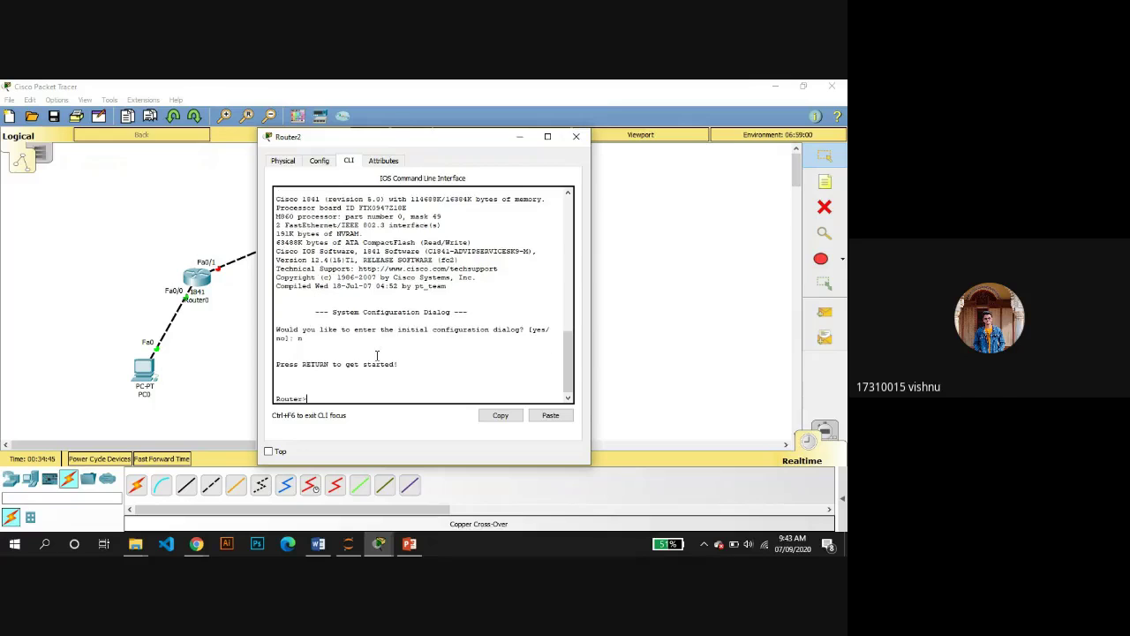
{"action": "type", "text": "enable"}
{"action": "key", "text": "Return"}
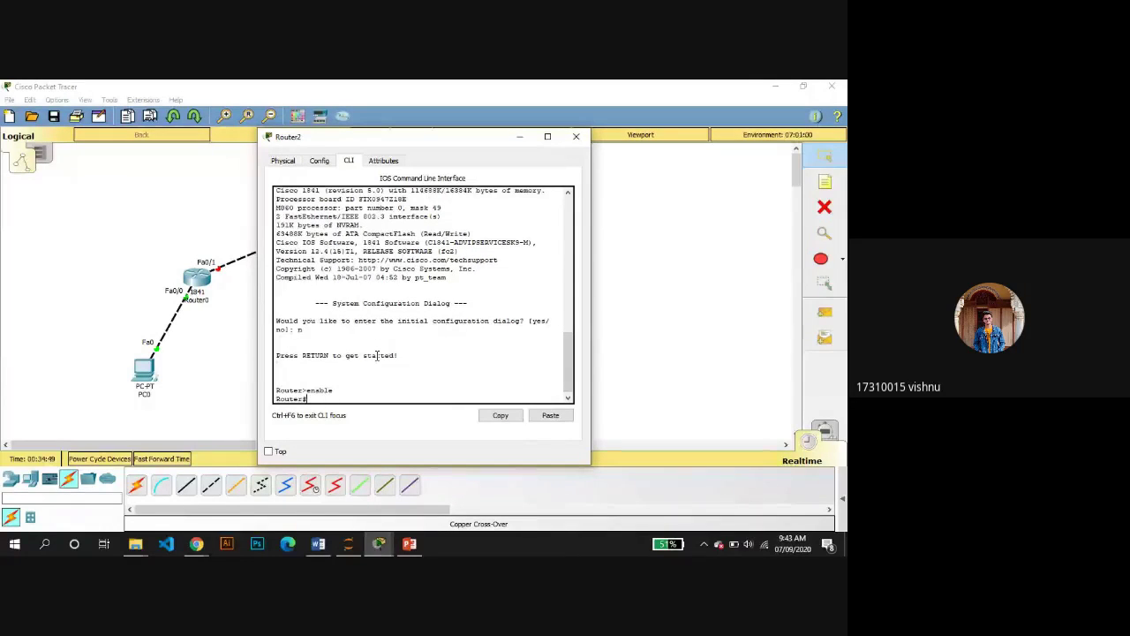
{"action": "type", "text": "config t"}
{"action": "key", "text": "Return"}
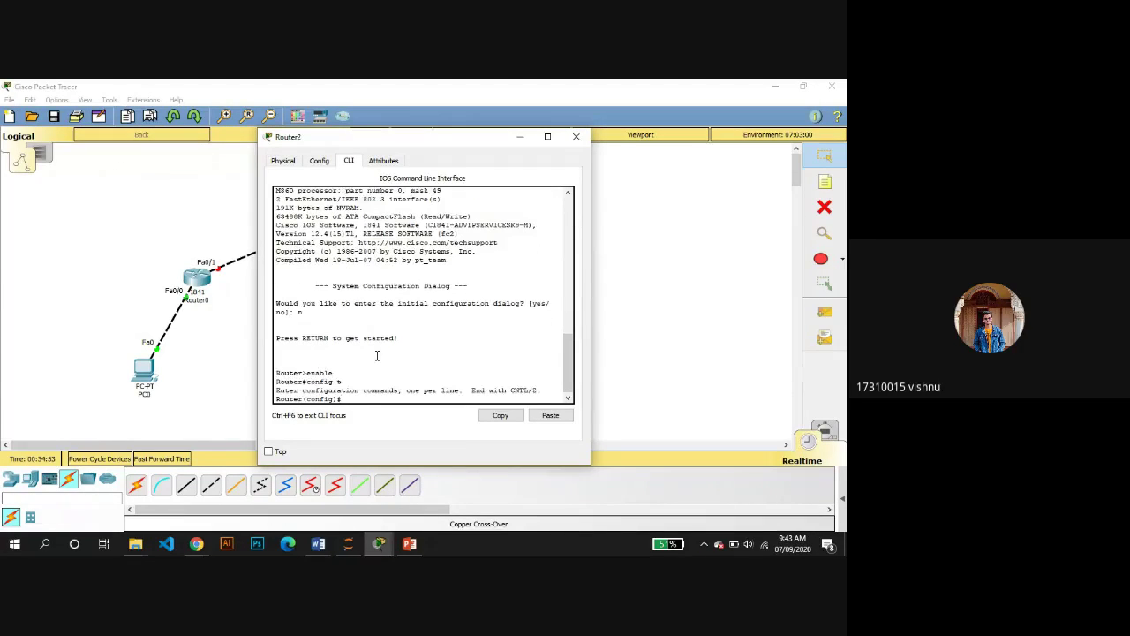
- Set Router2's hostname to r3 and enter interface configuration for fa0/0
{"action": "type", "text": "host r3"}
{"action": "key", "text": "Return"}
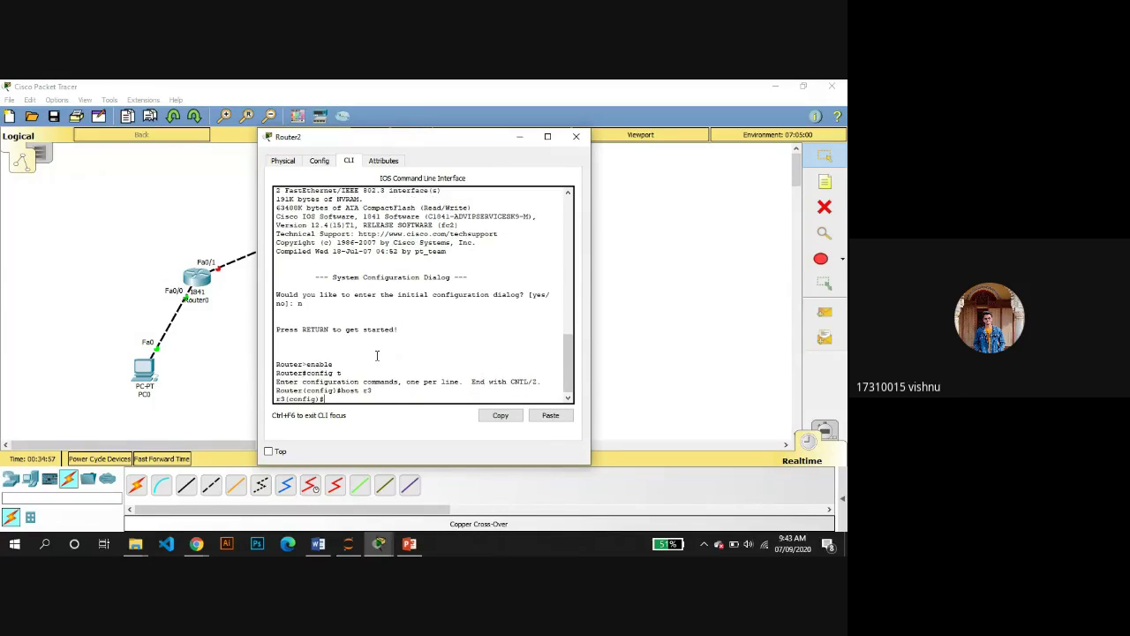
{"action": "type", "text": "int fa 0"}
{"action": "key", "text": "Return"}
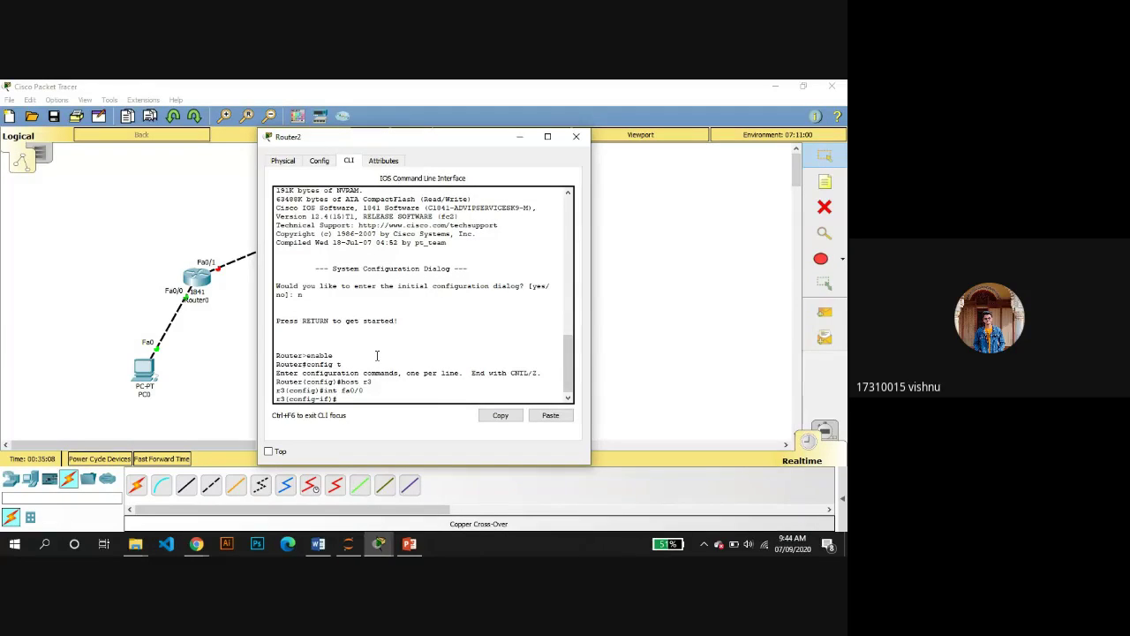
- Assign 2.0.0.2 with mask 255.0.0.0 to Router2's fa0/0, enable it with no shut and exit to global configuration
{"action": "type", "text": "ip add 2.0.0.2 255.0.0.0"}
{"action": "key", "text": "Return"}
{"action": "type", "text": "no s"}
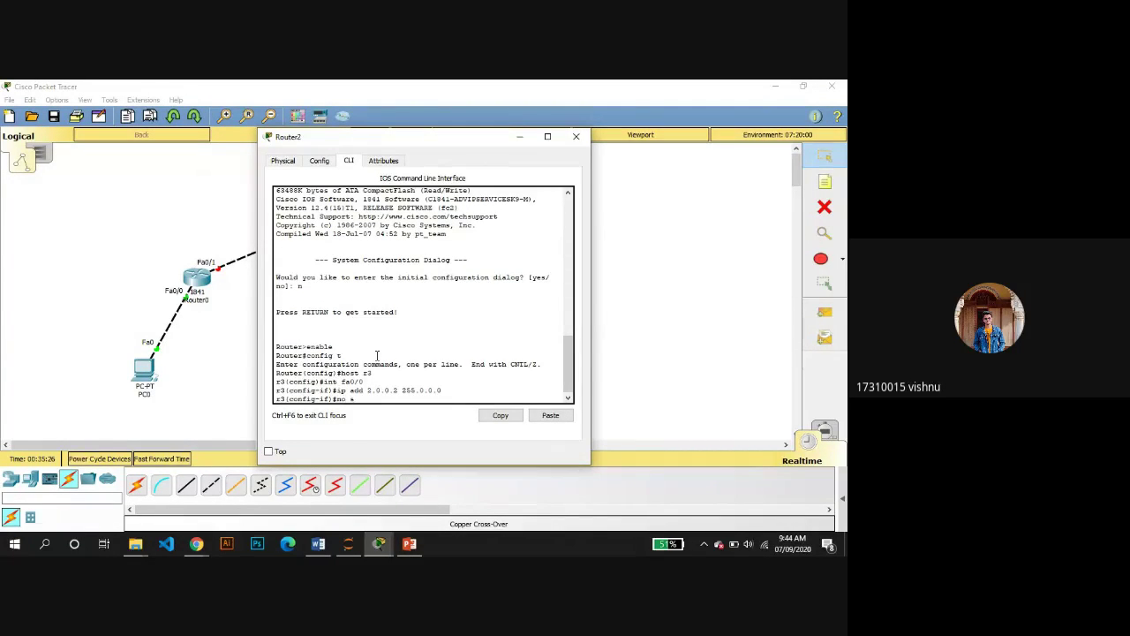
{"action": "type", "text": "hut"}
{"action": "key", "text": "Return"}
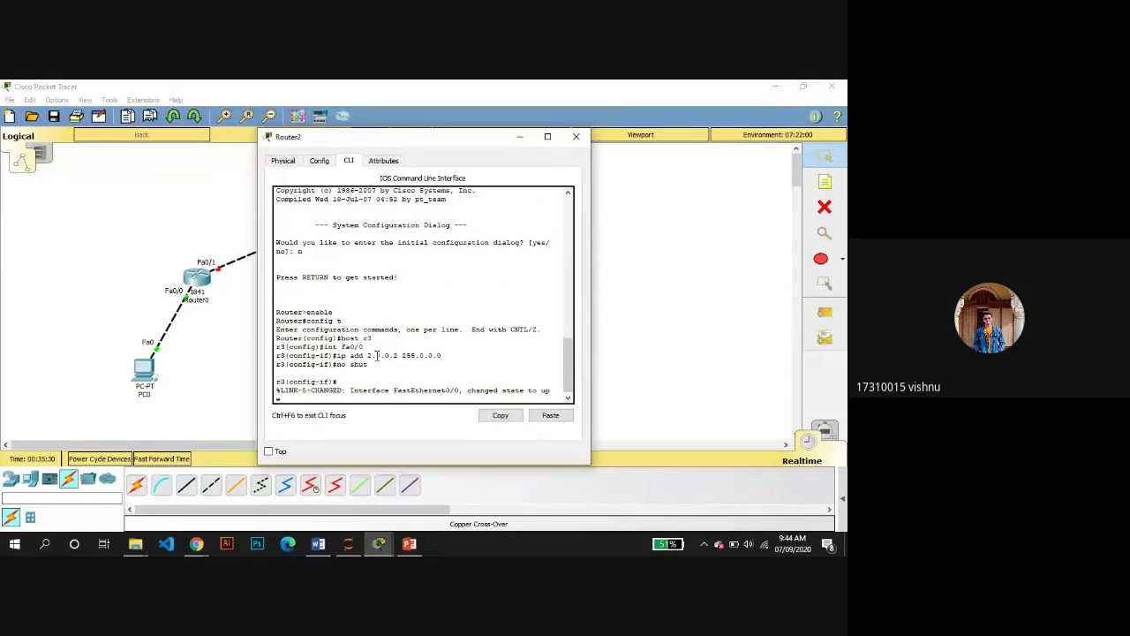
{"action": "type", "text": "exit"}
{"action": "key", "text": "Return"}
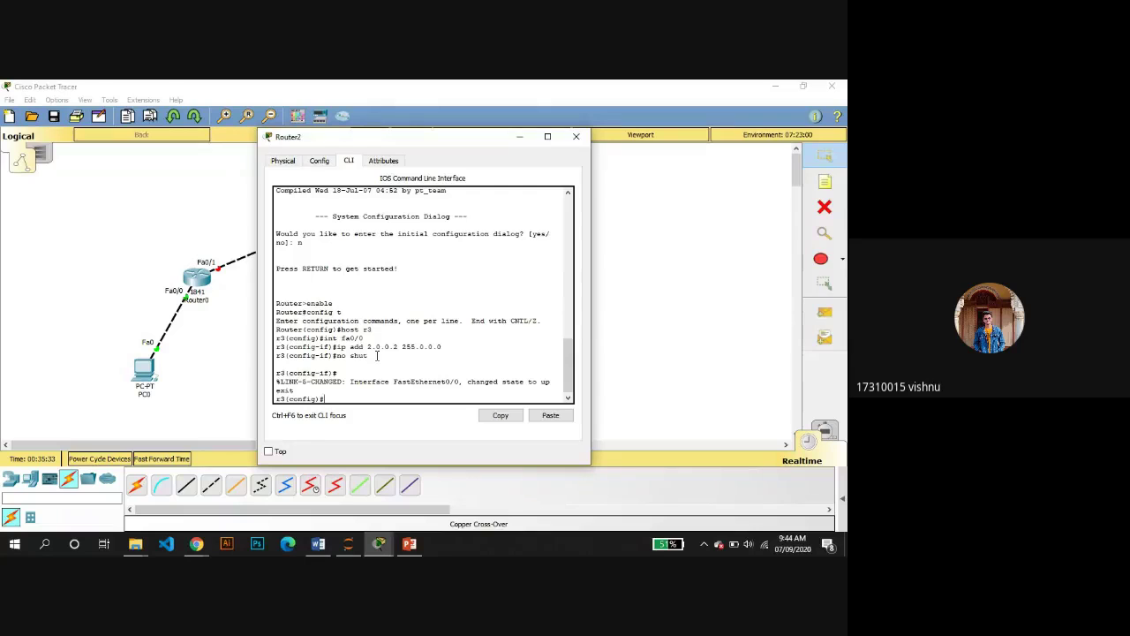
- Configure Router2's fa0/1 with address 192.168.2.1 and mask 255.255.255.0, and enable it with no shut
{"action": "type", "text": "int fa0/1"}
{"action": "key", "text": "Return"}
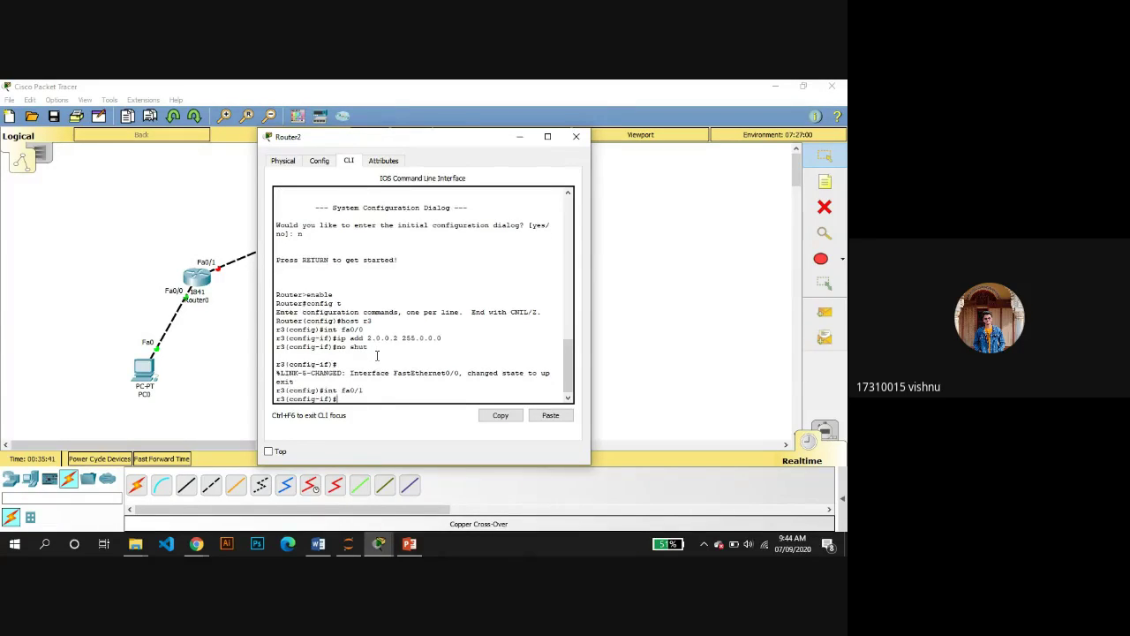
{"action": "type", "text": "ip add 192.156"}
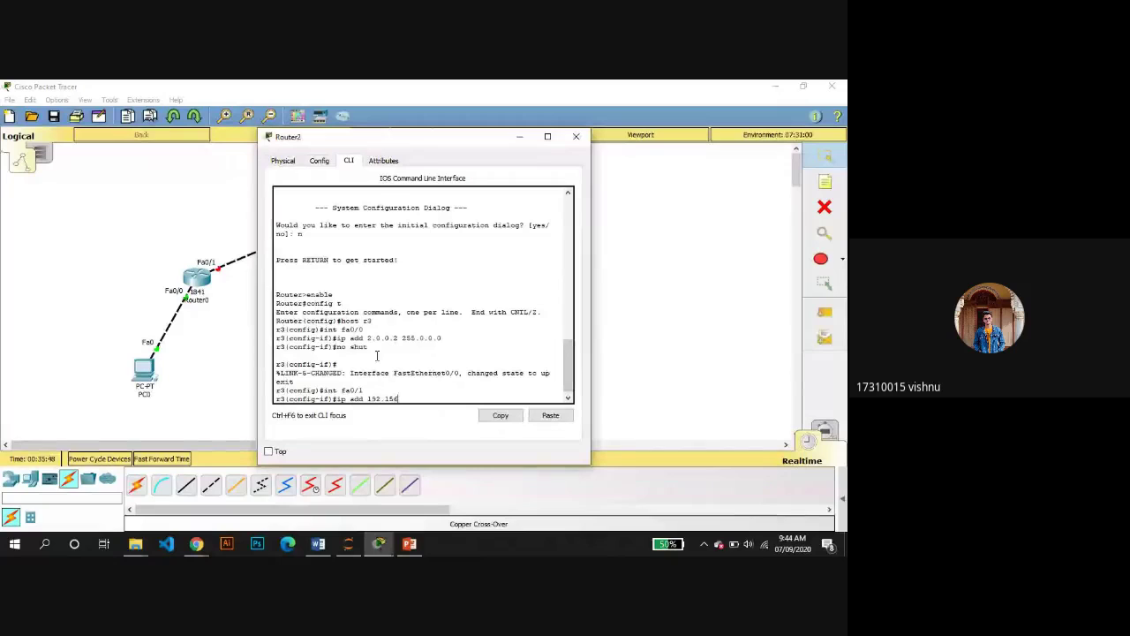
{"action": "key", "text": "BackSpace"}
{"action": "type", "text": "68.2"}
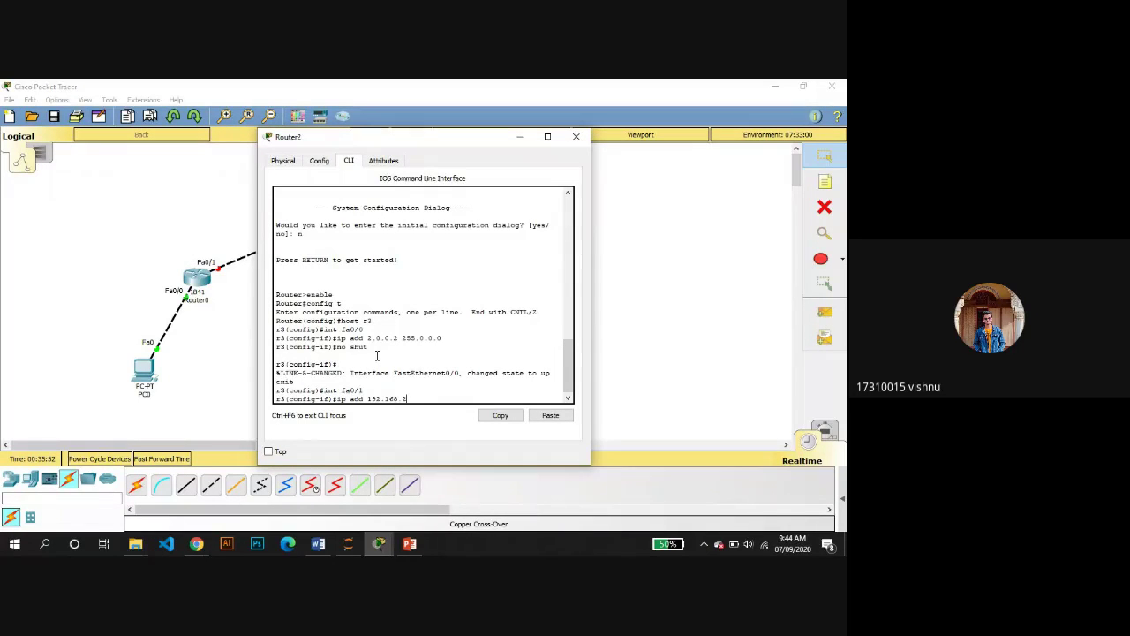
{"action": "type", "text": ".1 255.2552"}
{"action": "key", "text": "BackSpace"}
{"action": "type", "text": ".255.0"}
{"action": "key", "text": "Return"}
{"action": "type", "text": "nfig-if)#n"}
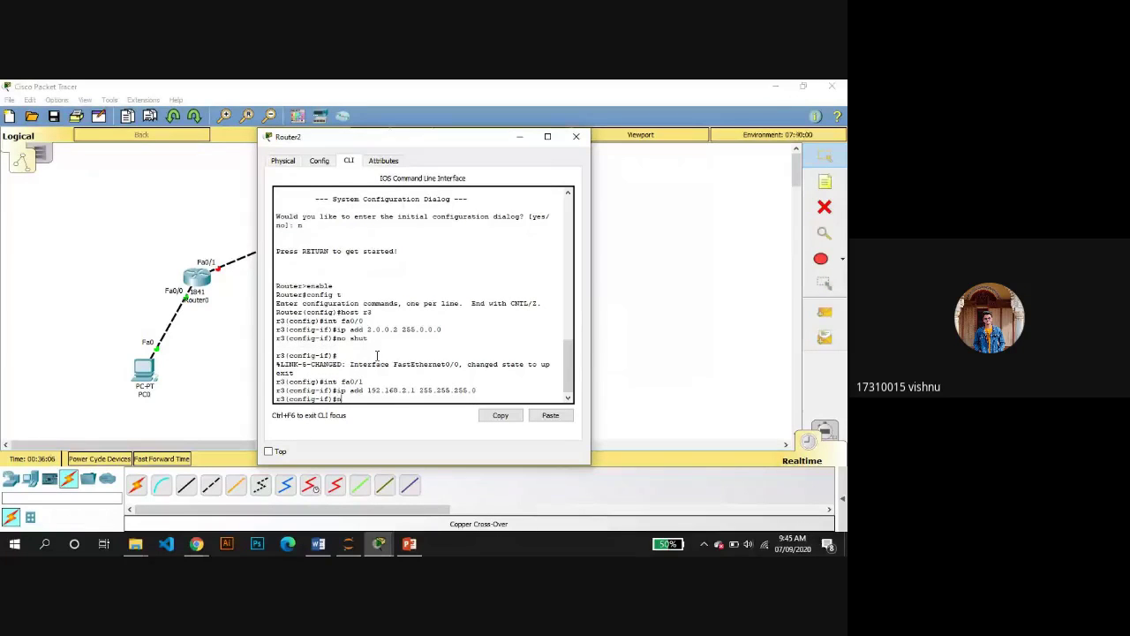
{"action": "type", "text": "o shut"}
{"action": "key", "text": "Return"}
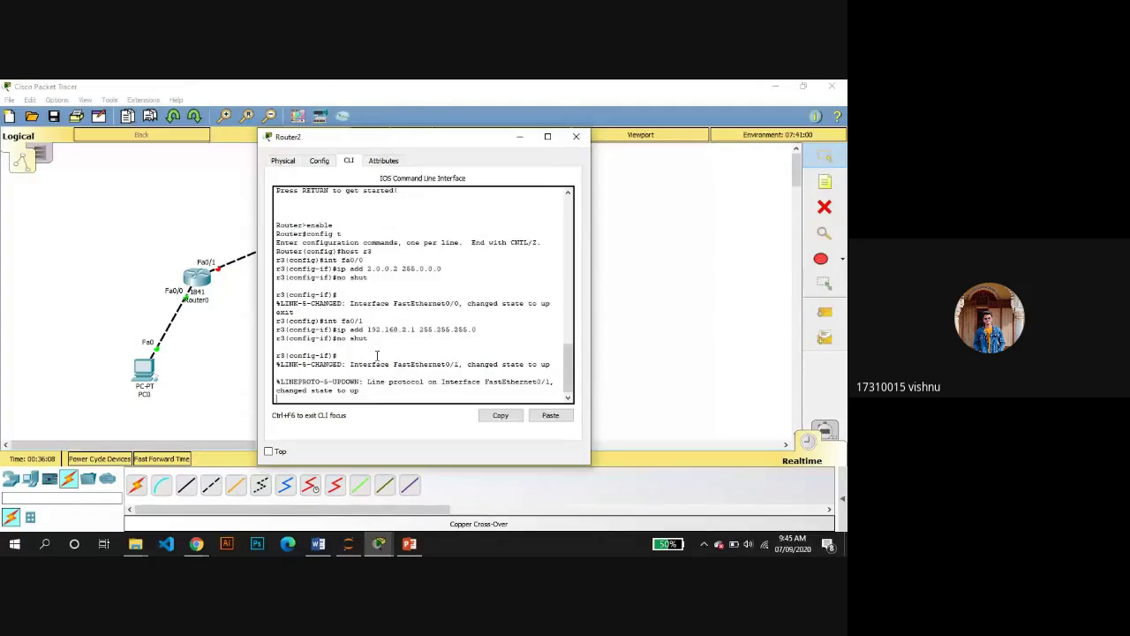
- Open Router1's command-line interface and enter global configuration mode with the commands enable and config t
{"action": "left_click", "coordinate": [519, 139]}
{"action": "left_click", "coordinate": [318, 226]}
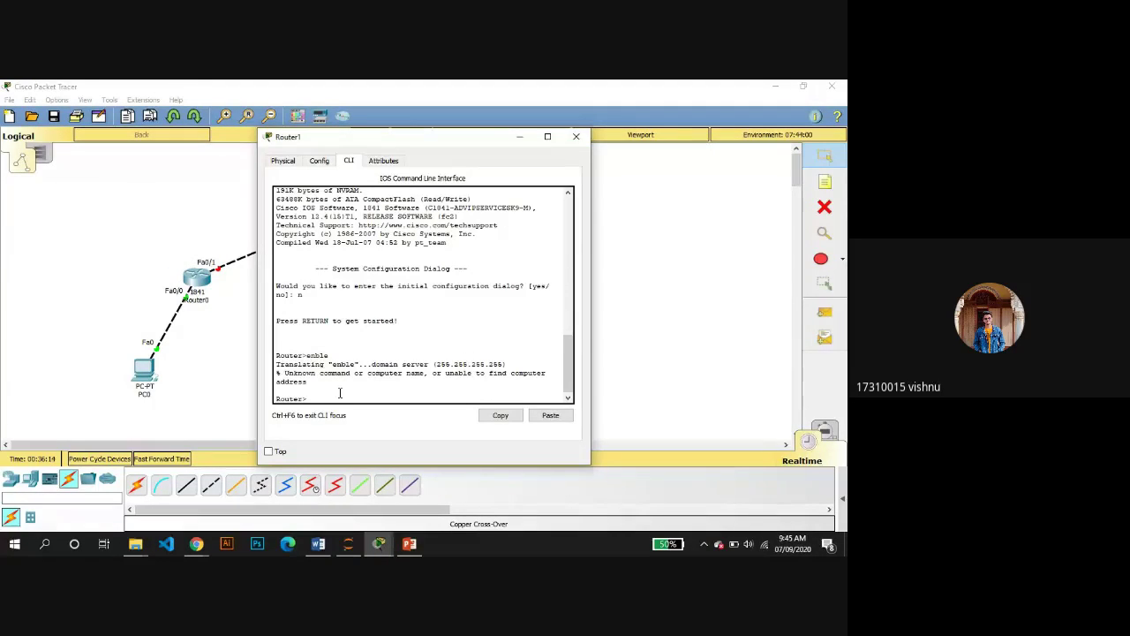
{"action": "key", "text": "Return"}
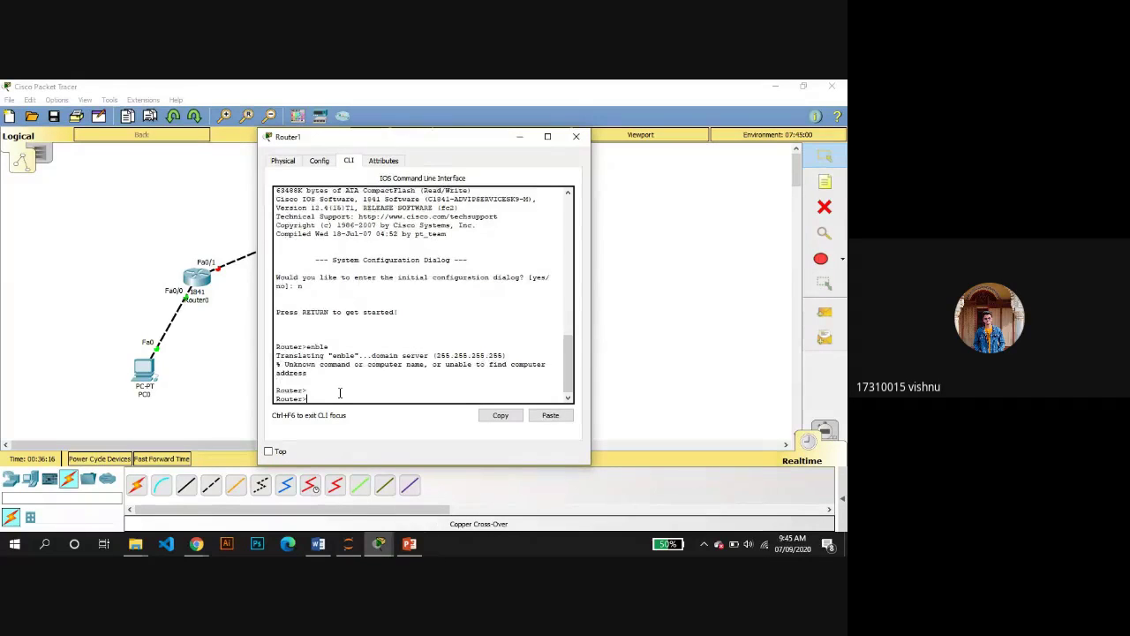
{"action": "type", "text": "enable"}
{"action": "key", "text": "Return"}
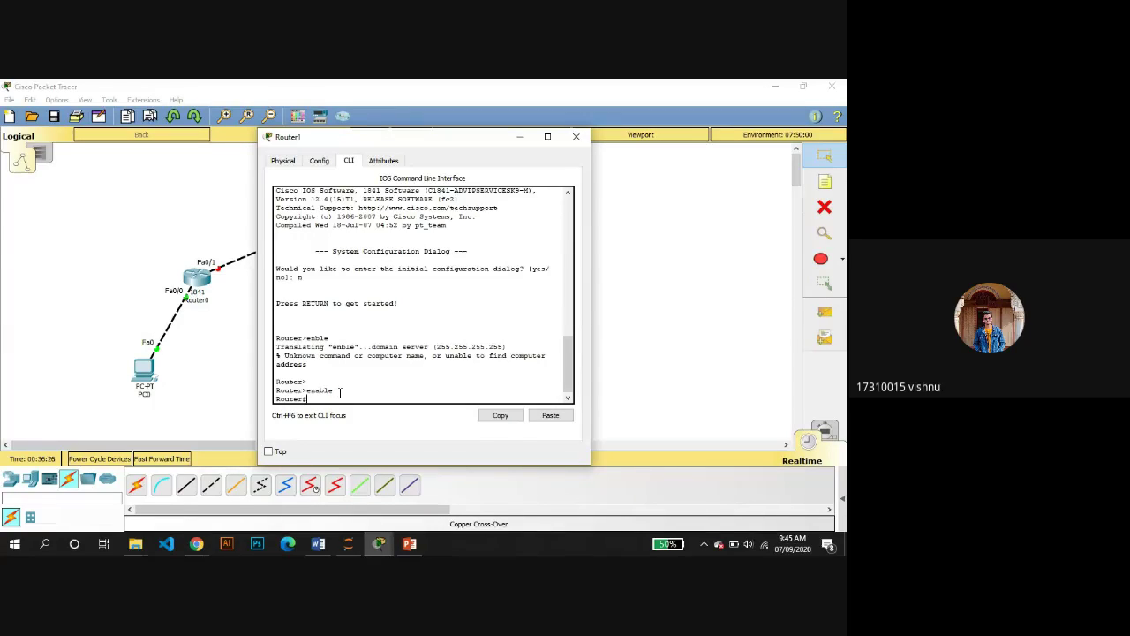
{"action": "type", "text": "config t"}
{"action": "key", "text": "Return"}
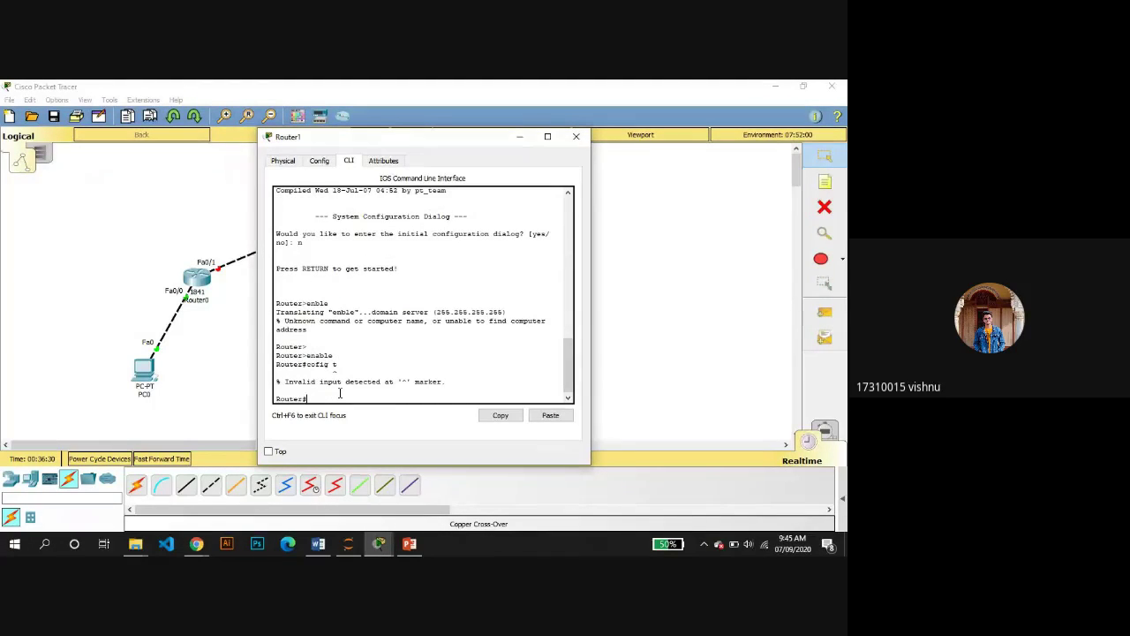
{"action": "key", "text": "Up"}
{"action": "key", "text": "BackSpace"}
{"action": "key", "text": "BackSpace"}
{"action": "key", "text": "BackSpace"}
{"action": "type", "text": "t"}
{"action": "key", "text": "Return"}
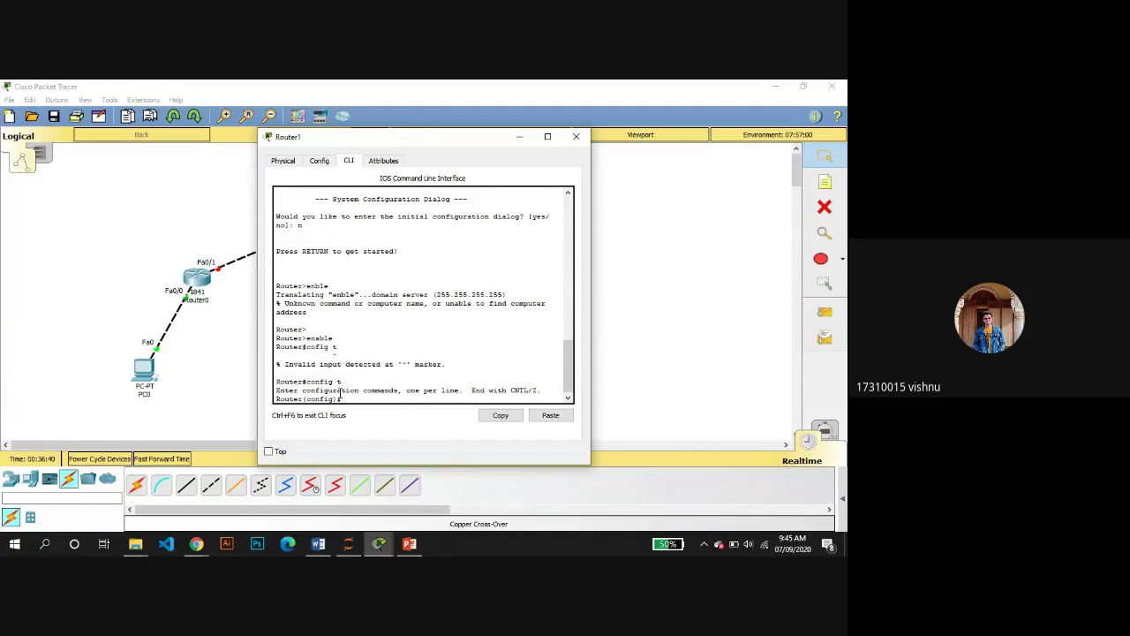
- Set Router1's hostname to r2 and enter interface configuration for fa0/0
{"action": "type", "text": "host re"}
{"action": "key", "text": "BackSpace"}
{"action": "type", "text": "2"}
{"action": "key", "text": "Return"}
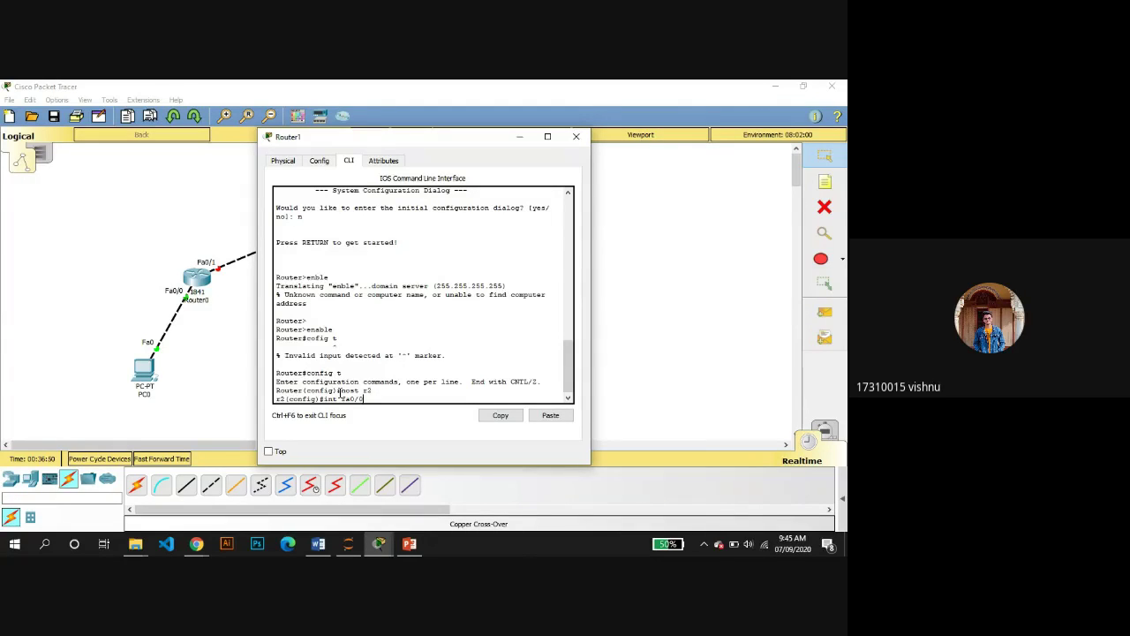
{"action": "key", "text": "Return"}
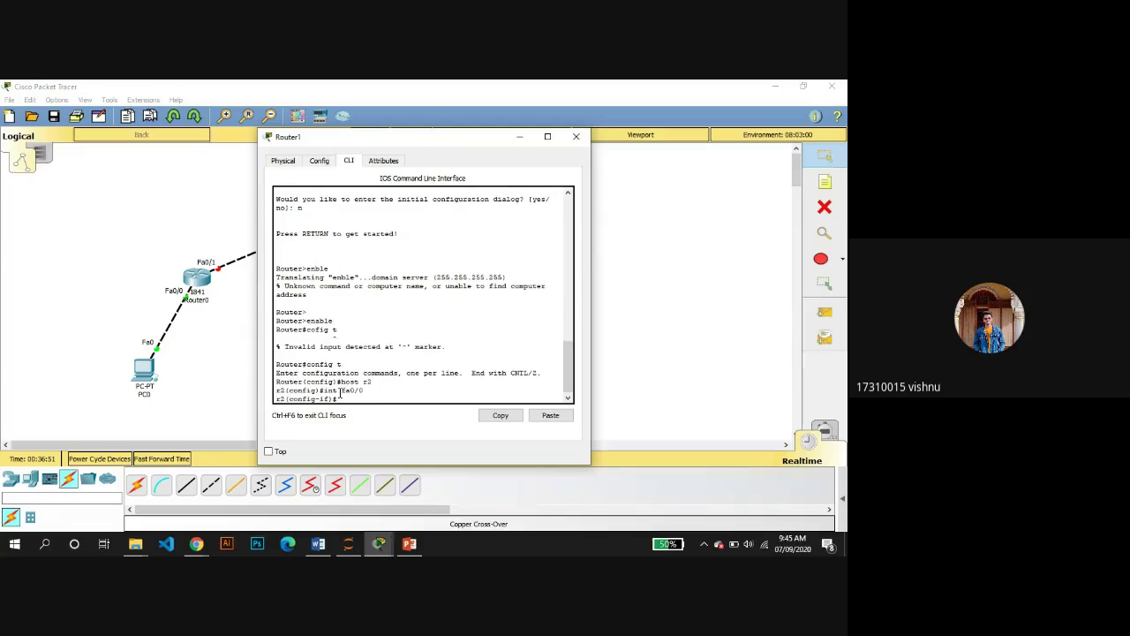
- Assign 1.0.0.2 with mask 255.0.0.0 to Router1's fa0/0, enable it with no shut and exit to global configuration
{"action": "type", "text": "ip add 1.0.0.0"}
{"action": "key", "text": "BackSpace"}
{"action": "type", "text": "2 255.2"}
{"action": "key", "text": "BackSpace"}
{"action": "type", "text": "0.0.0"}
{"action": "key", "text": "Return"}
{"action": "type", "text": "no"}
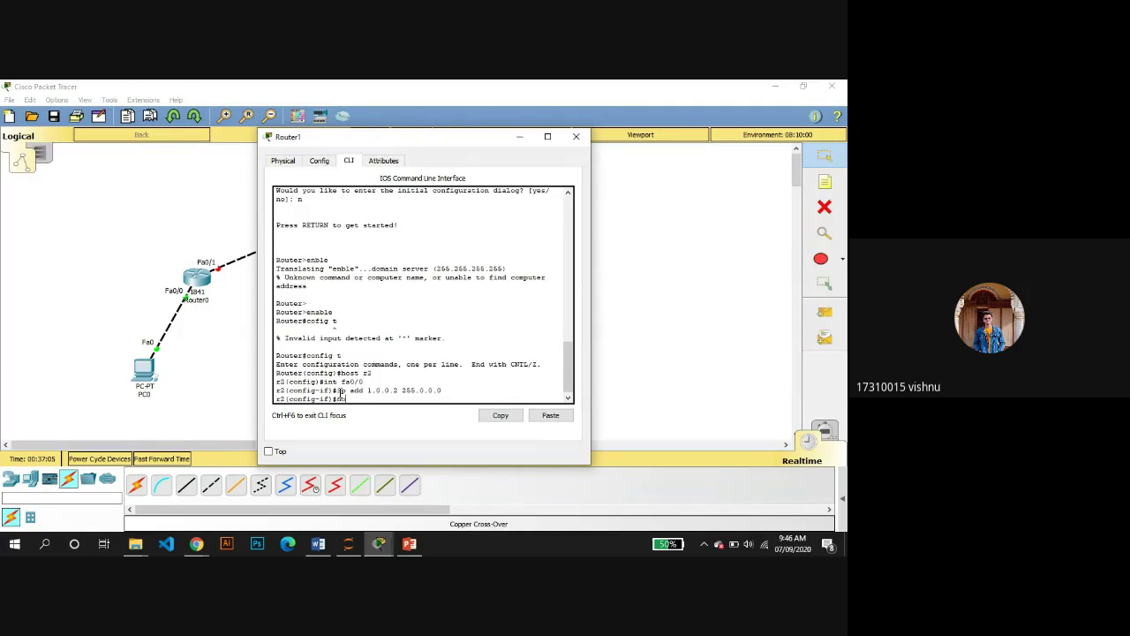
{"action": "type", "text": " shut"}
{"action": "key", "text": "Return"}
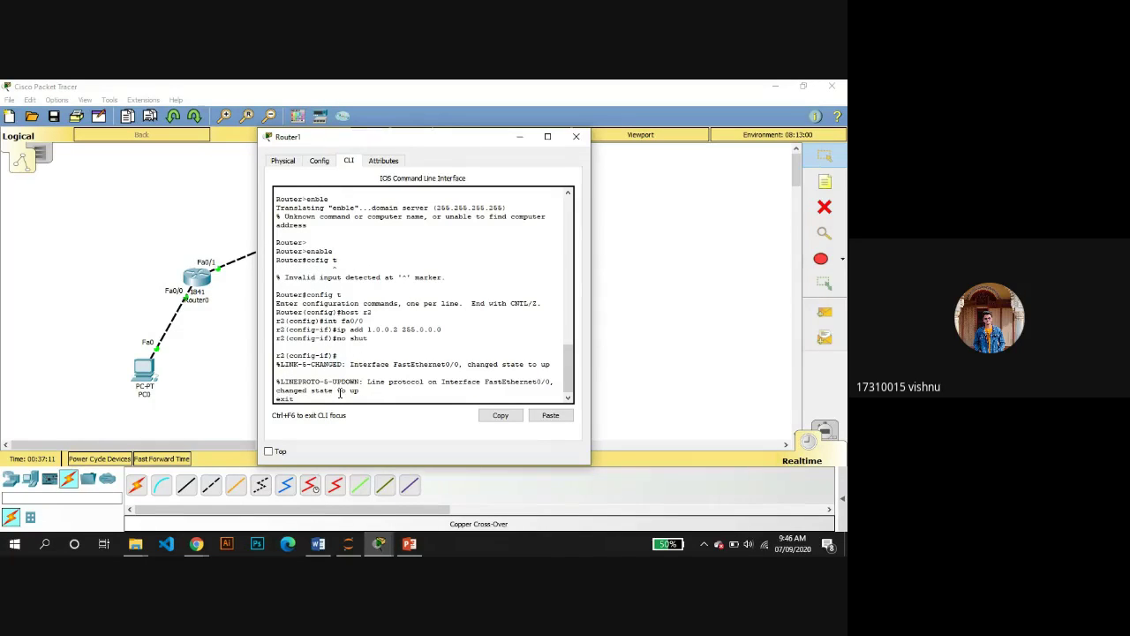
{"action": "type", "text": "exit"}
{"action": "key", "text": "Return"}
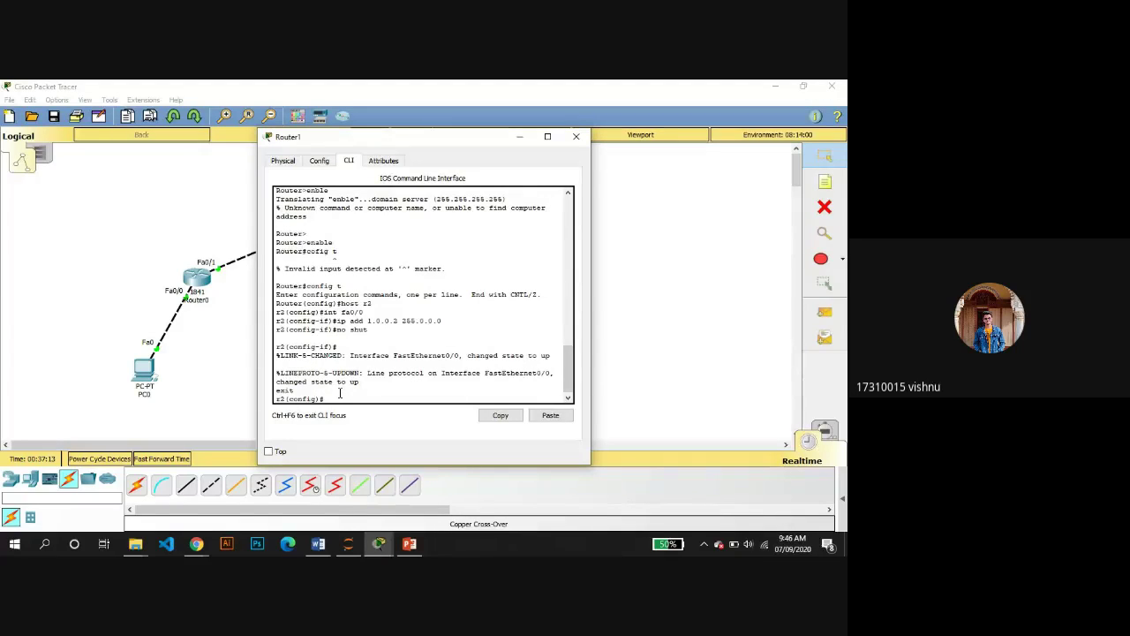
- Configure Router1's fa0/1 with address 2.0.0.1 and mask 255.0.0.0, enable it with no shut and minimize the router window
{"action": "type", "text": "int Fa0/1"}
{"action": "key", "text": "Return"}
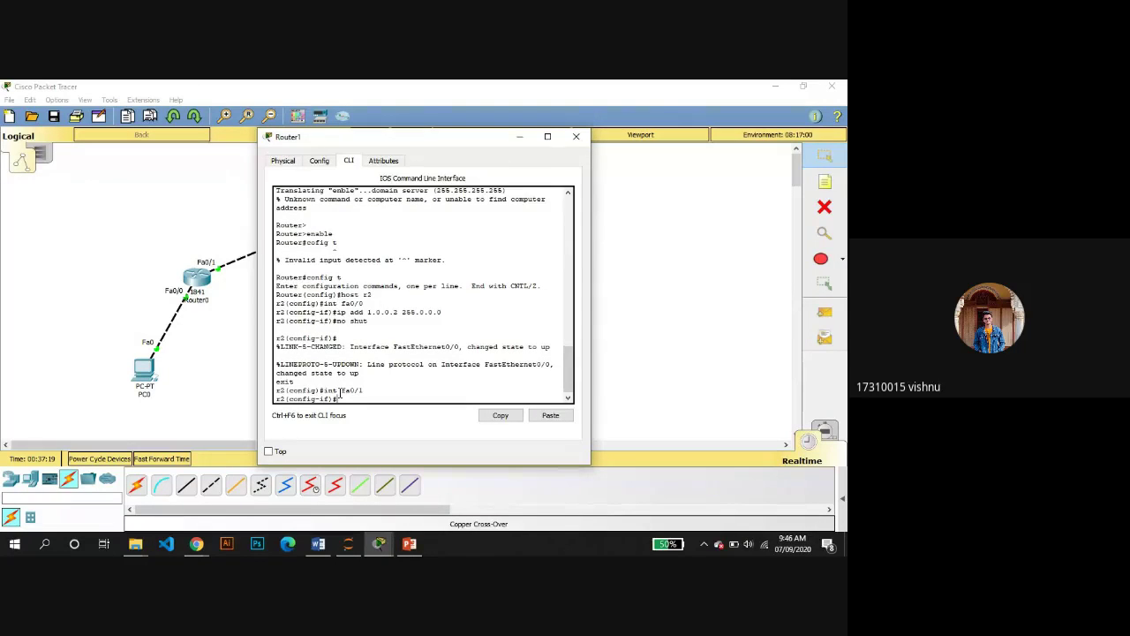
{"action": "type", "text": "ip add 2"}
{"action": "type", "text": ".0.0.1 255.0.0.0"}
{"action": "key", "text": "Return"}
{"action": "type", "text": "no"}
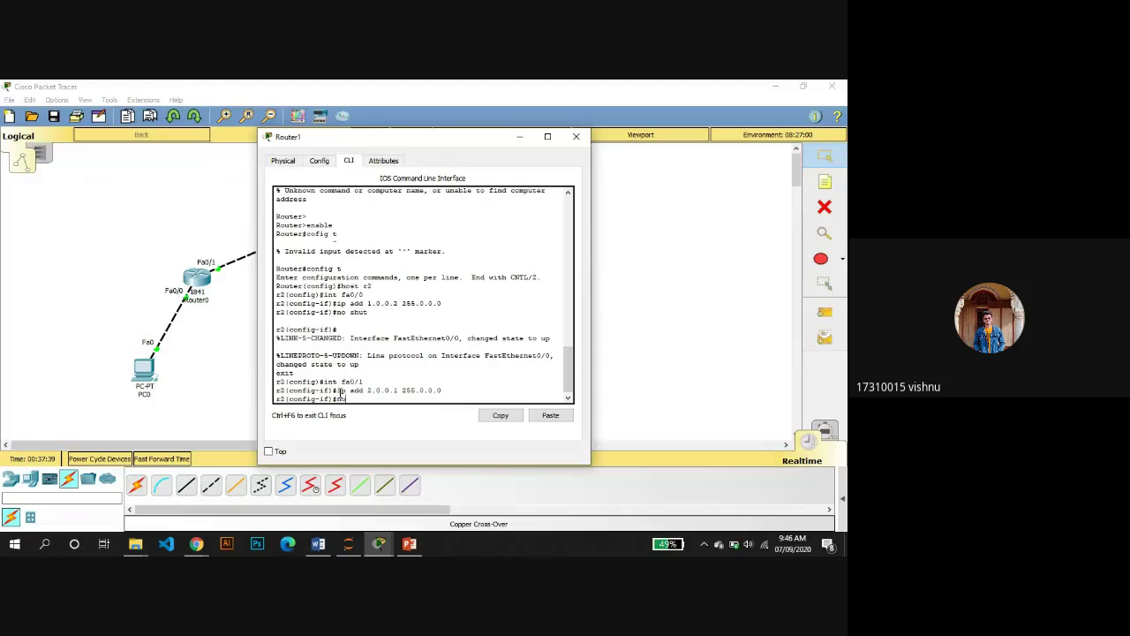
{"action": "type", "text": " shut"}
{"action": "key", "text": "Return"}
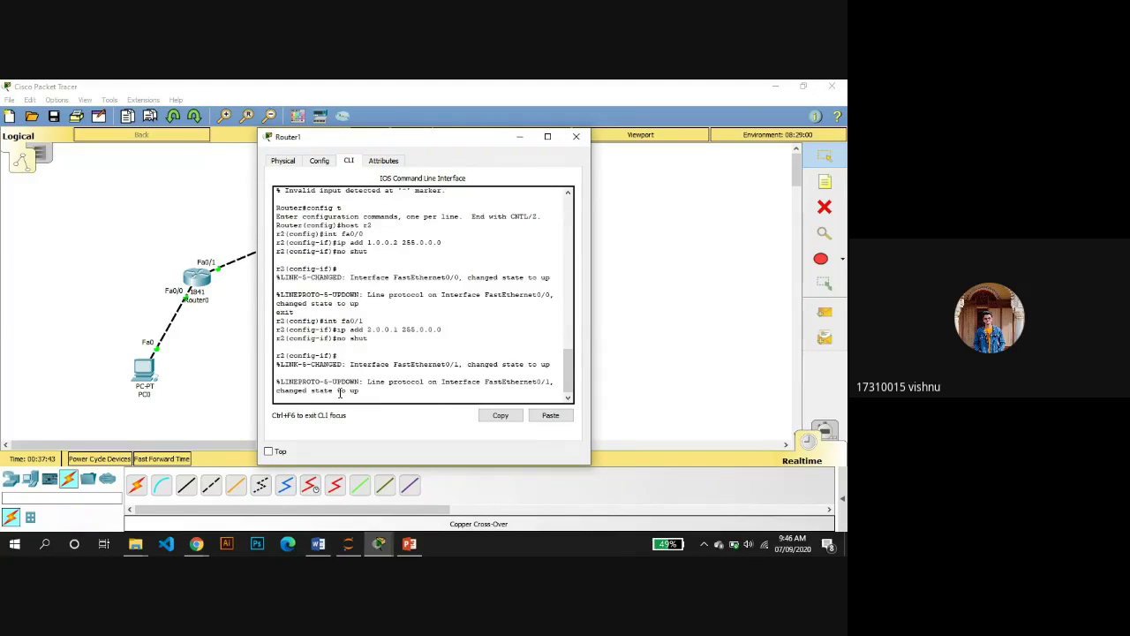
{"action": "left_click", "coordinate": [518, 138]}
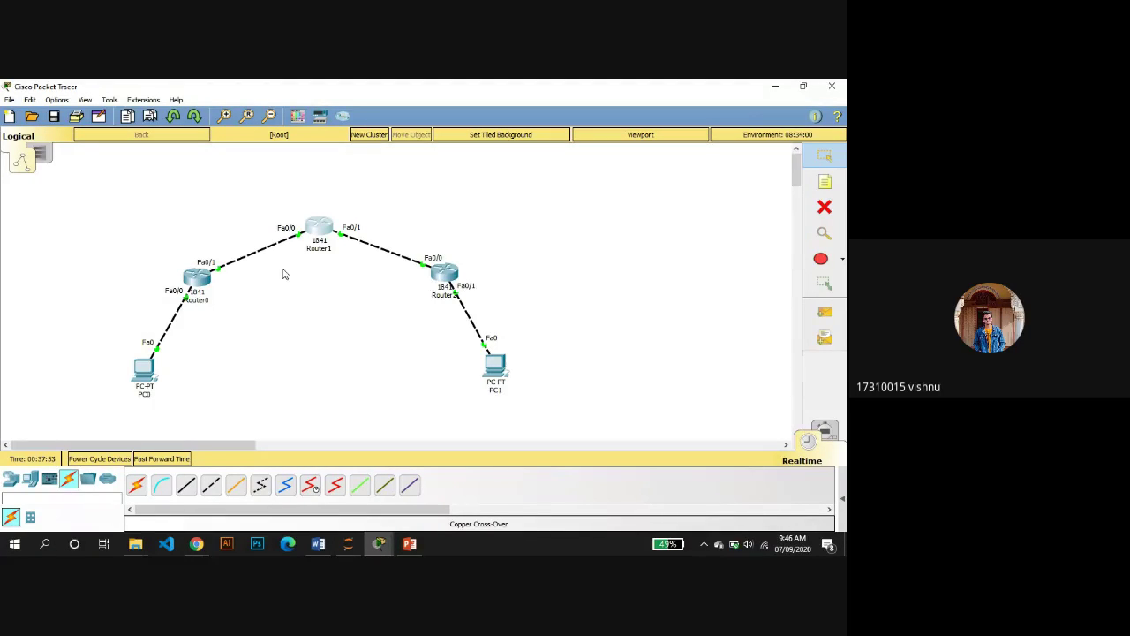
- In Router0's command-line interface, exit interface configuration and add the default route ip route 0.0.0.0 0.0.0.0 1.0.0.2
{"action": "left_click", "coordinate": [196, 280]}
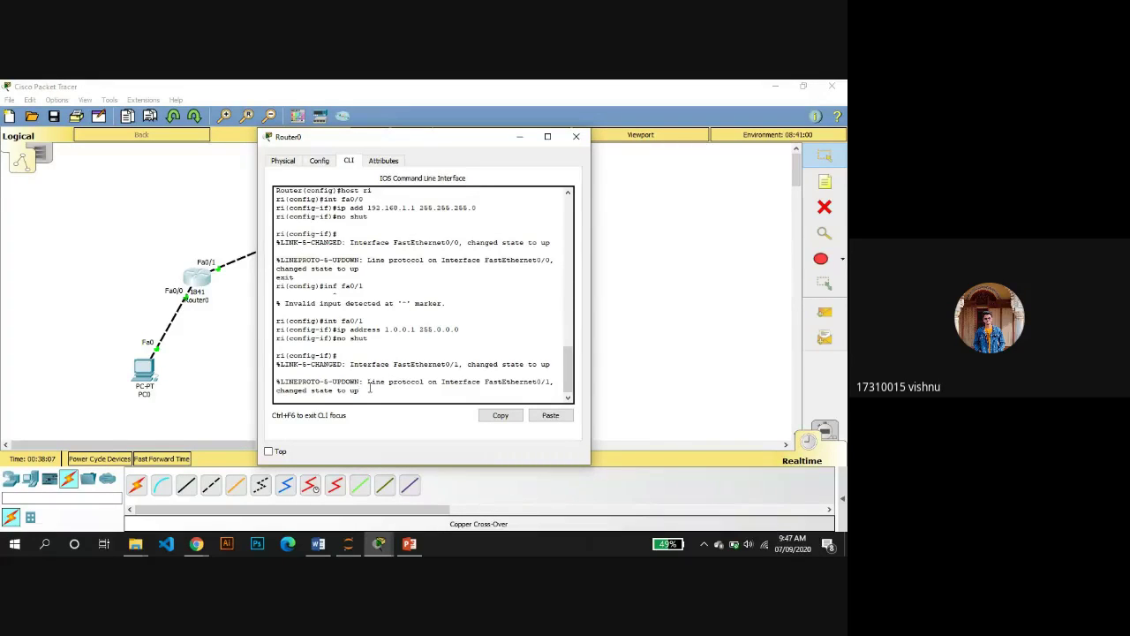
{"action": "key", "text": "Return"}
{"action": "type", "text": "exit"}
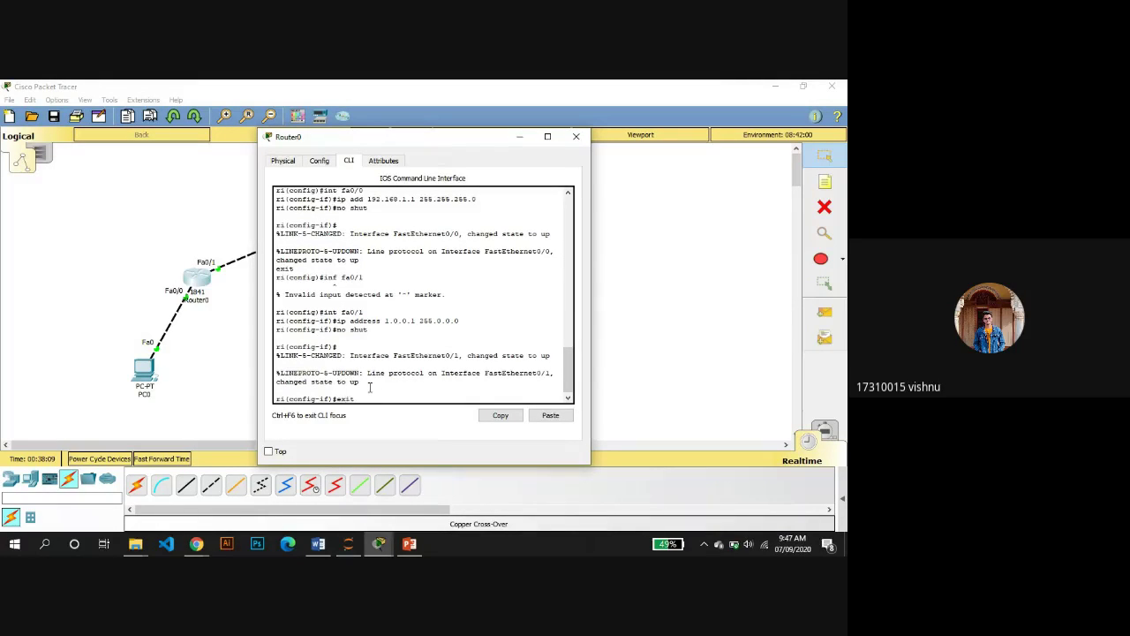
{"action": "key", "text": "Return"}
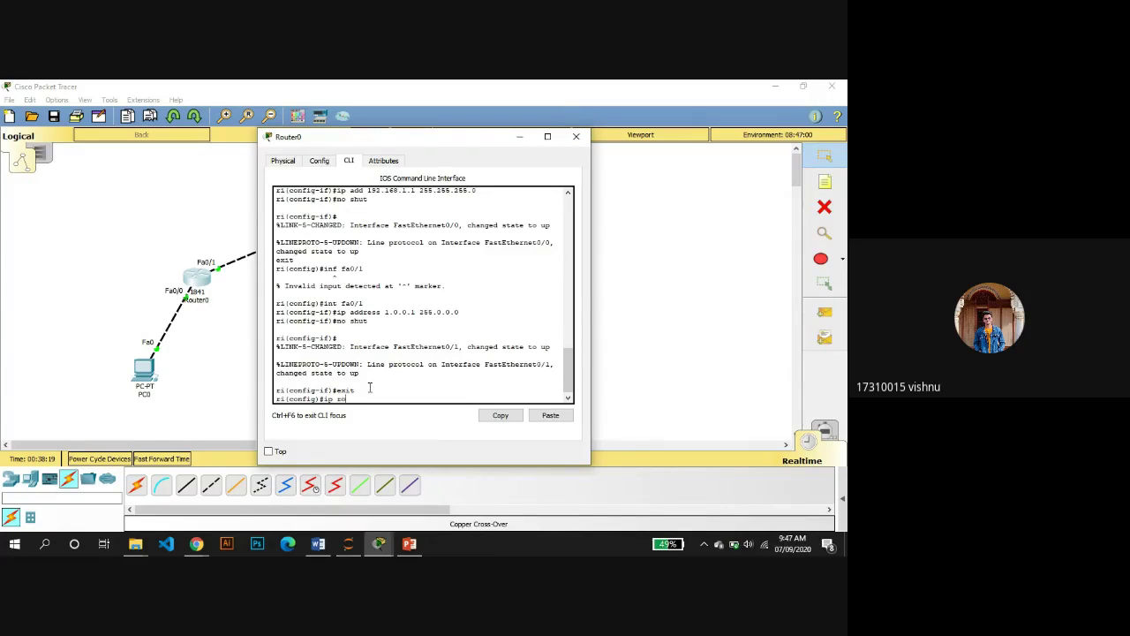
{"action": "type", "text": "ute 0.0.0.0"}
{"action": "key", "text": "BackSpace"}
{"action": "key", "text": "BackSpace"}
{"action": "type", "text": "0.0.0.0 1.0.0.2"}
{"action": "key", "text": "Return"}
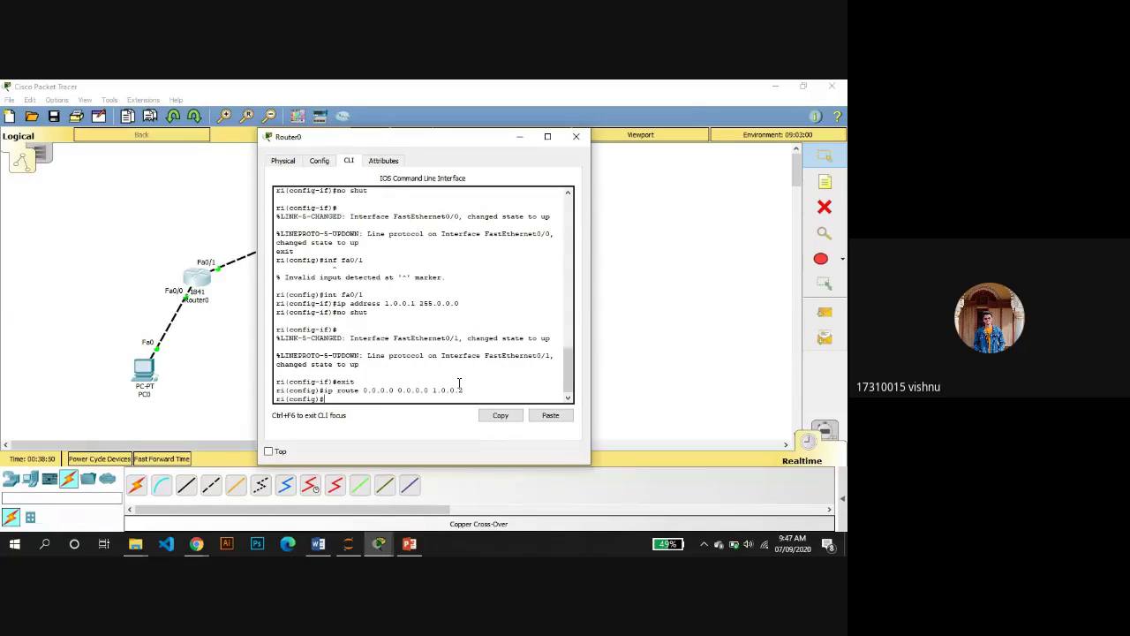
{"action": "left_click", "coordinate": [519, 136]}
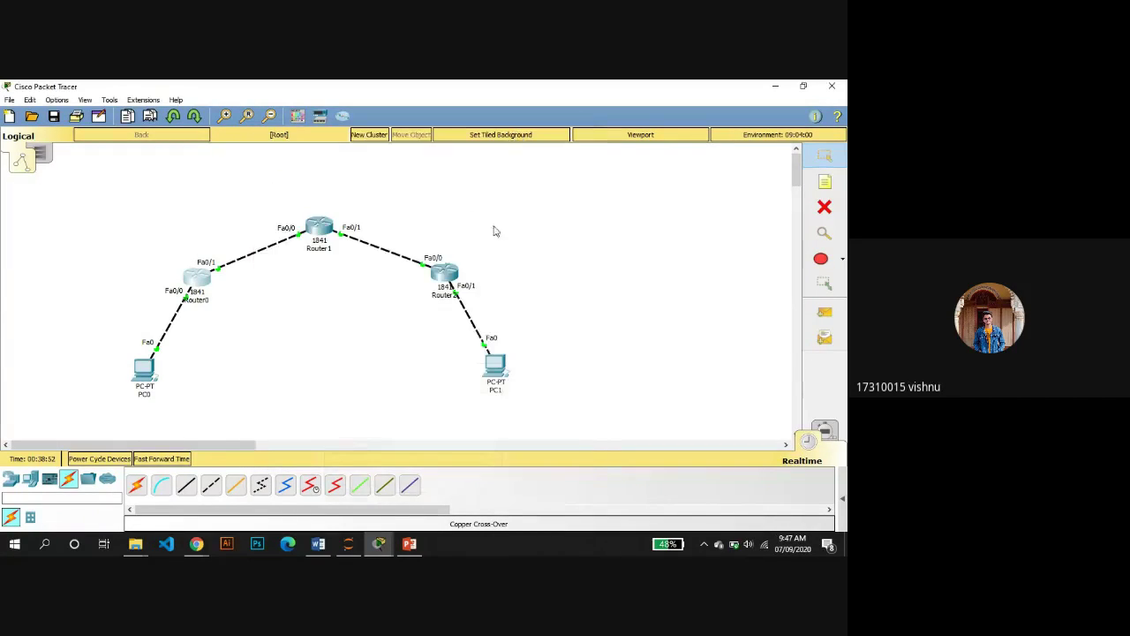
- In Router2's command-line interface, exit interface configuration and add the default route ip route 0.0.0.0 0.0.0.0 2.0.0.1
{"action": "left_click", "coordinate": [448, 277]}
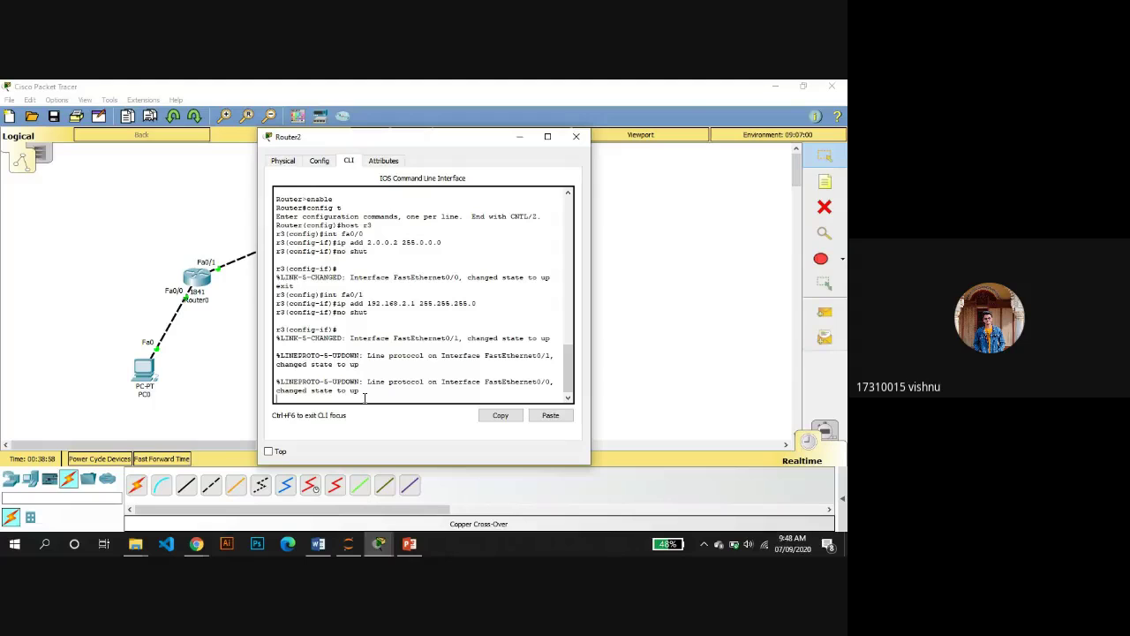
{"action": "key", "text": "Up"}
{"action": "key", "text": "BackSpace"}
{"action": "key", "text": "BackSpace"}
{"action": "key", "text": "BackSpace"}
{"action": "key", "text": "BackSpace"}
{"action": "key", "text": "Return"}
{"action": "type", "text": "e"}
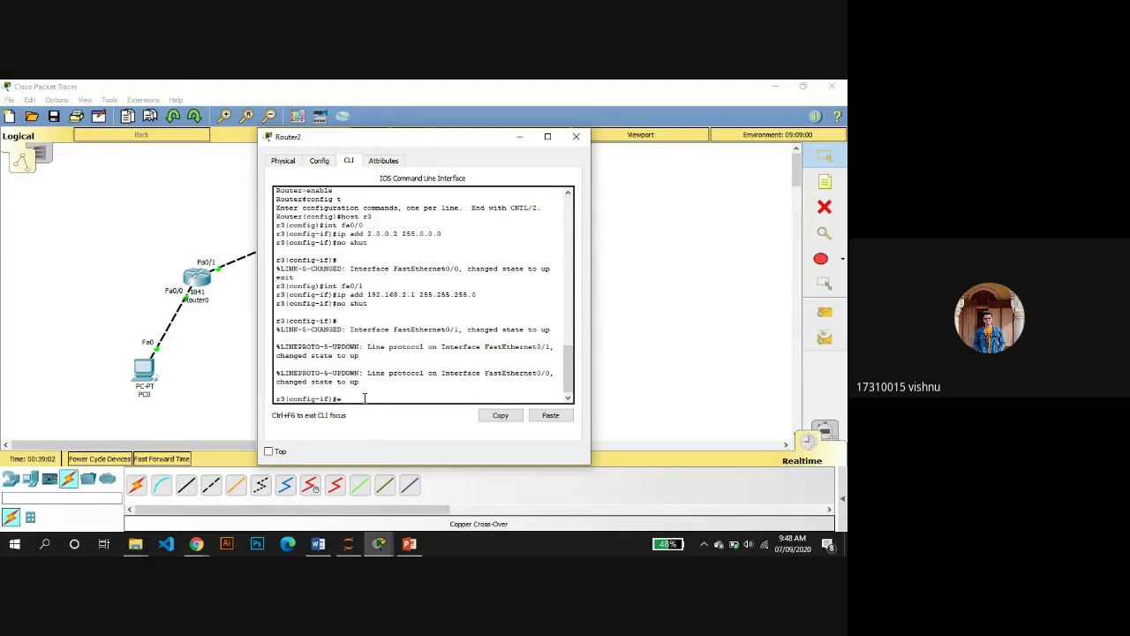
{"action": "type", "text": "xit"}
{"action": "key", "text": "Return"}
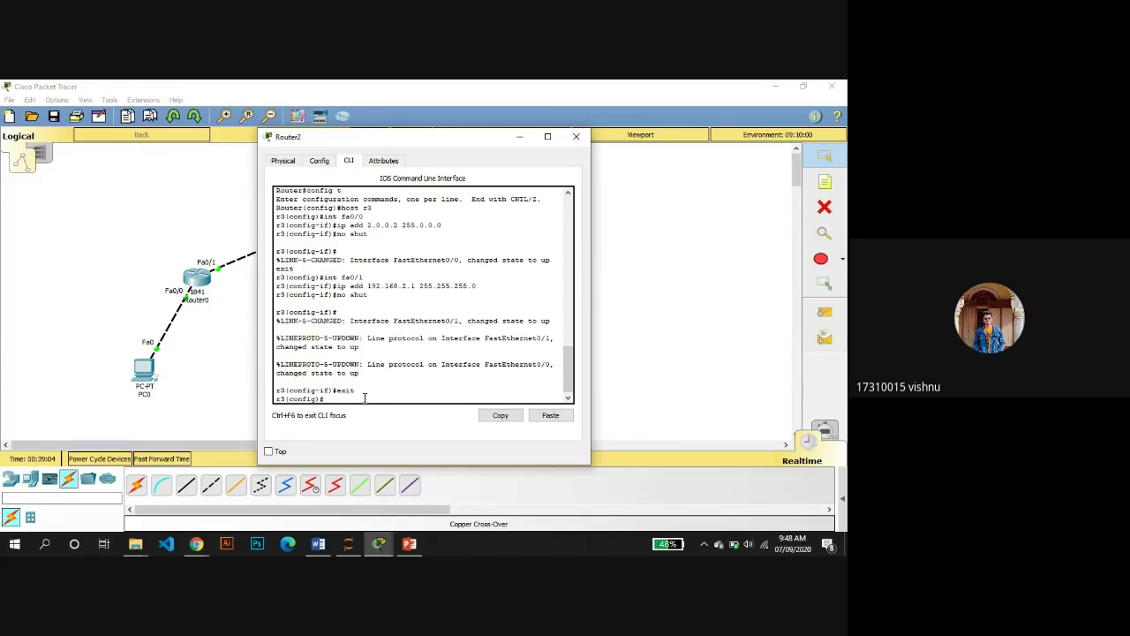
{"action": "type", "text": "ip route 1.0.0.0 0.0.0.0 2.0.0.1"}
{"action": "key", "text": "Return"}
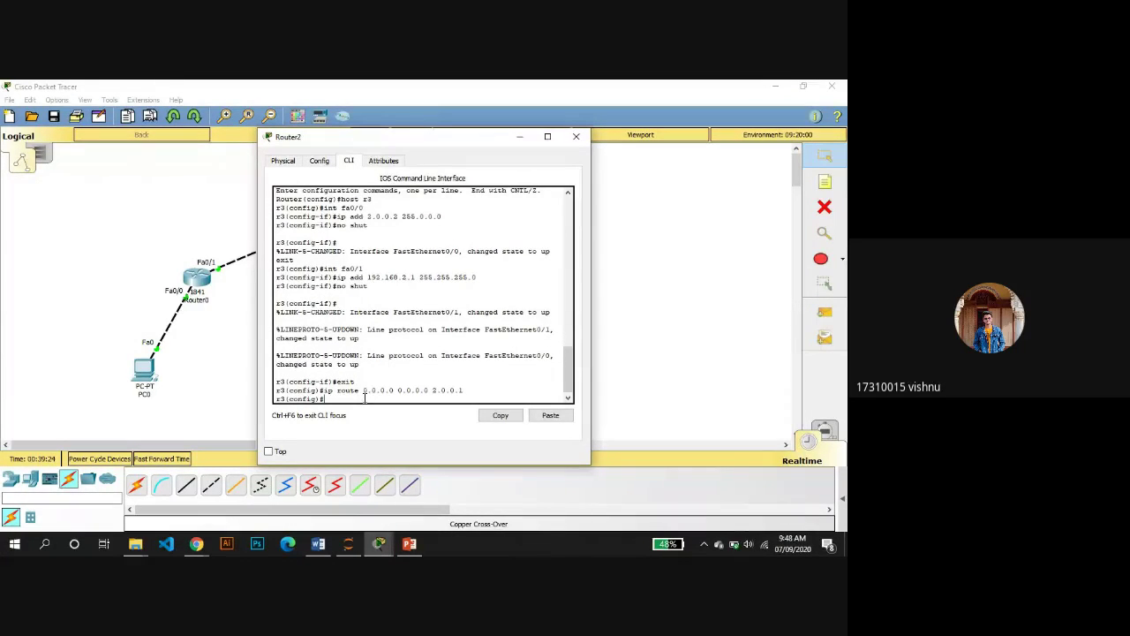
{"action": "left_click", "coordinate": [520, 136]}
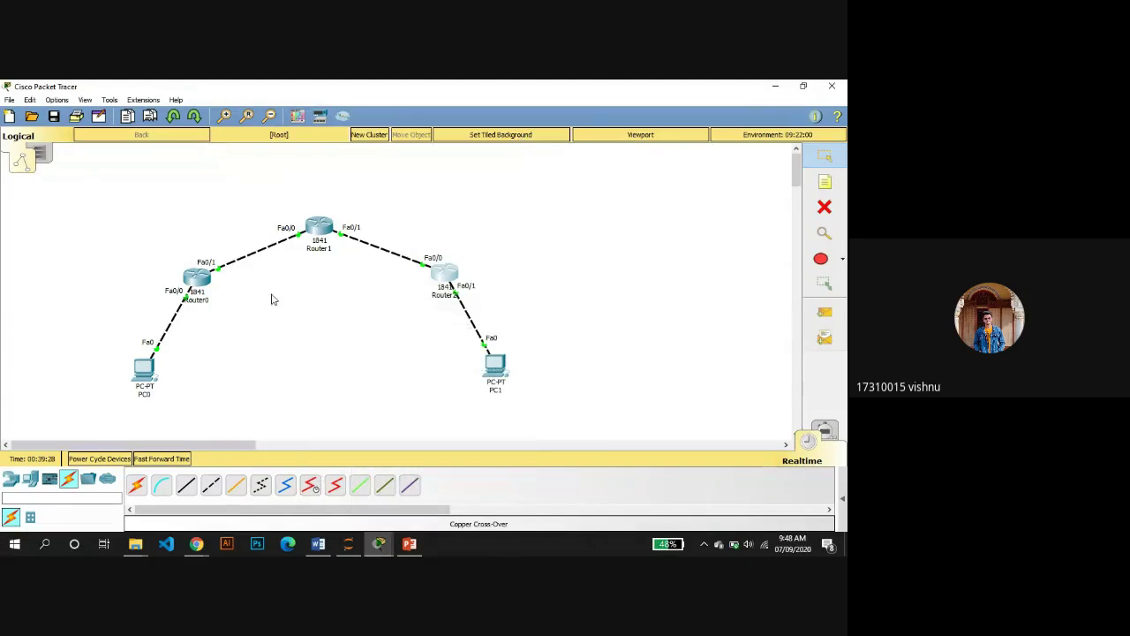
- Exit Router0's configuration mode and test the connection to Router2 with ping 2.0.0.2
{"action": "left_click", "coordinate": [200, 279]}
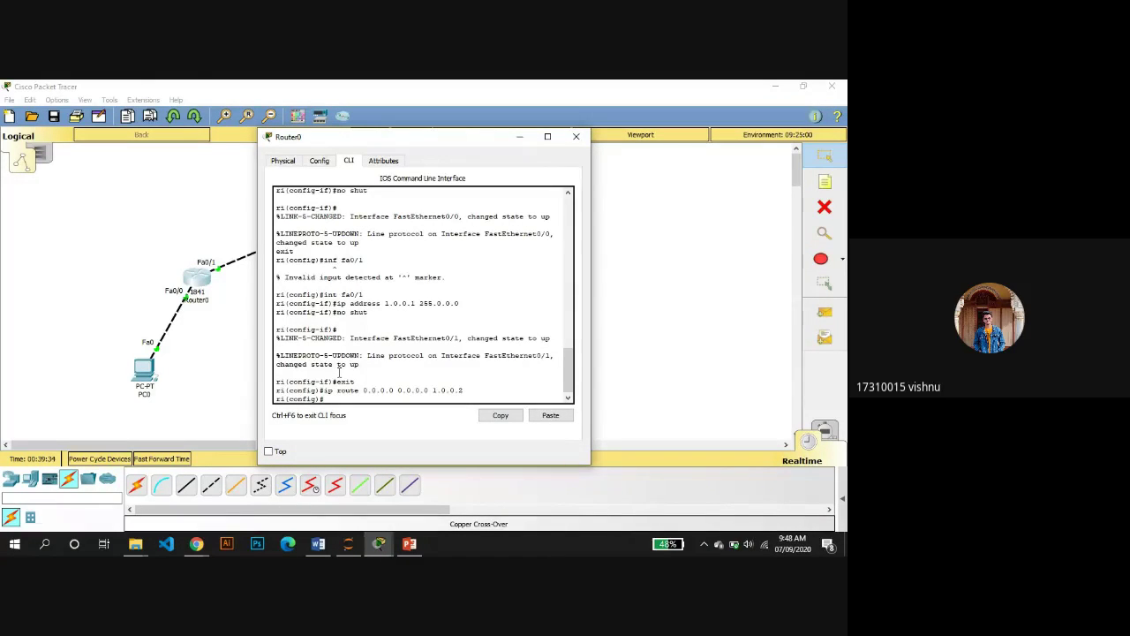
{"action": "key", "text": "Return"}
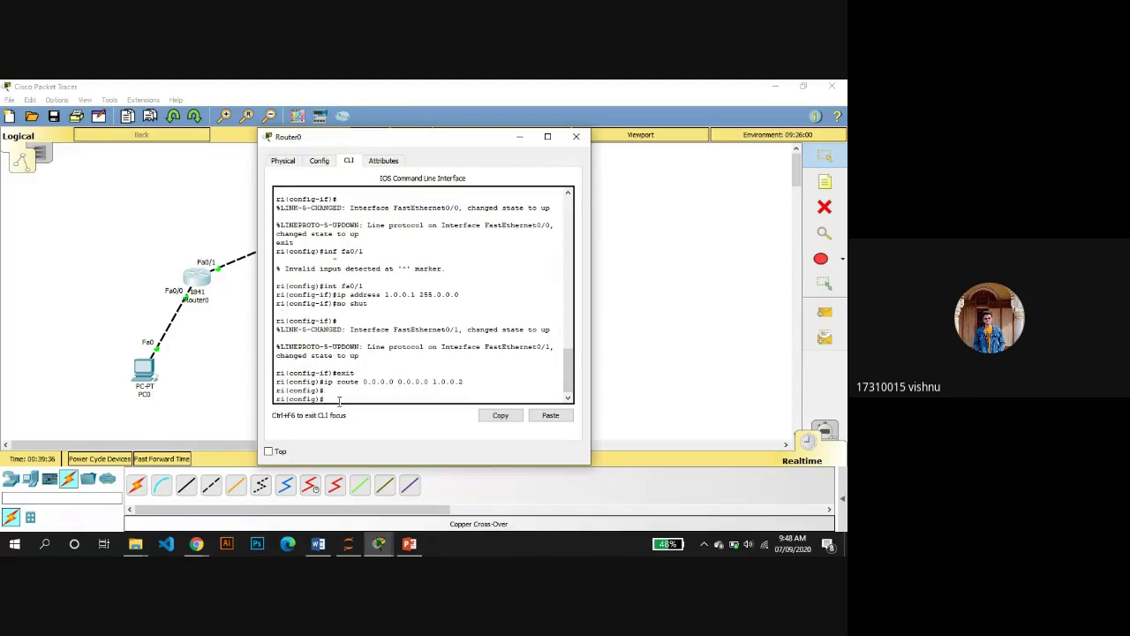
{"action": "type", "text": "exit"}
{"action": "key", "text": "Return"}
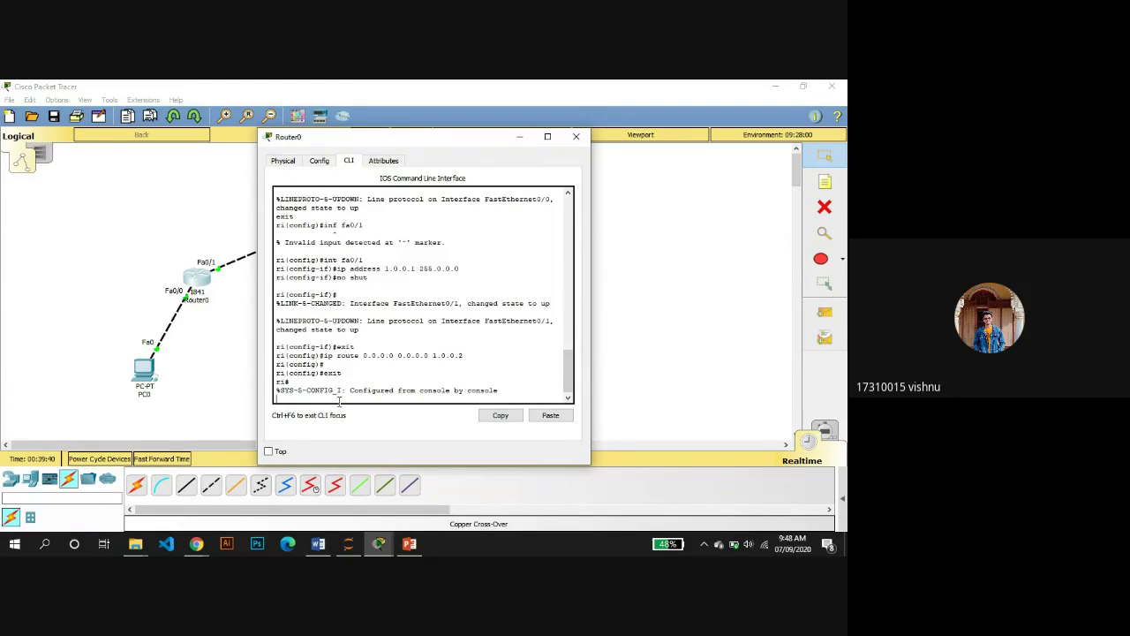
{"action": "key", "text": "Return"}
{"action": "type", "text": "pi"}
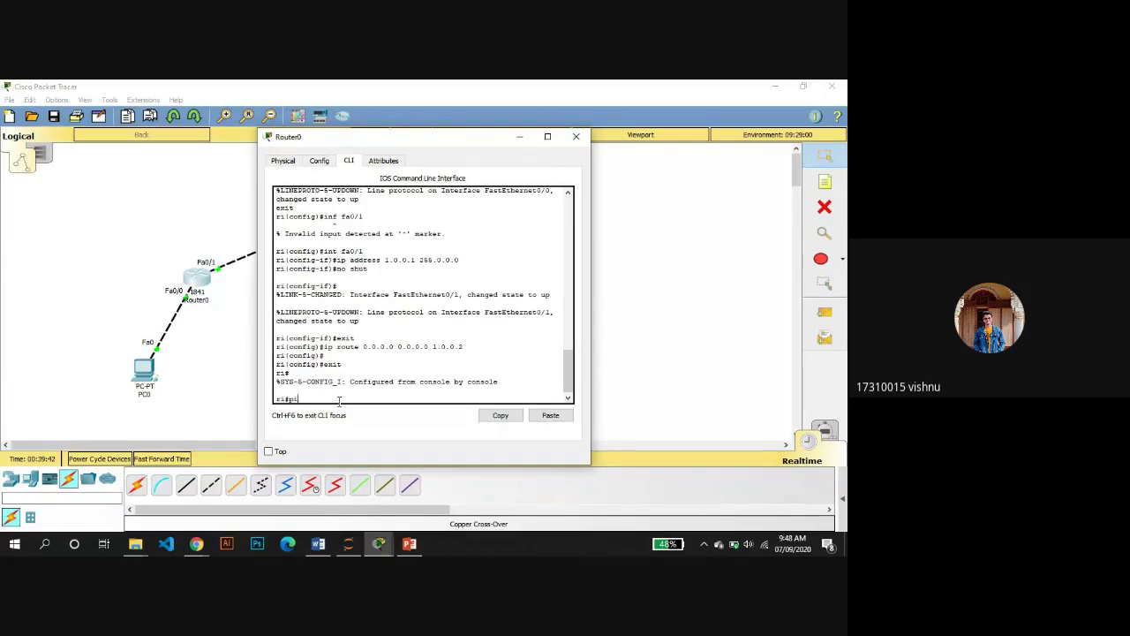
{"action": "type", "text": "ng 2.0.0.0"}
{"action": "key", "text": "Return"}
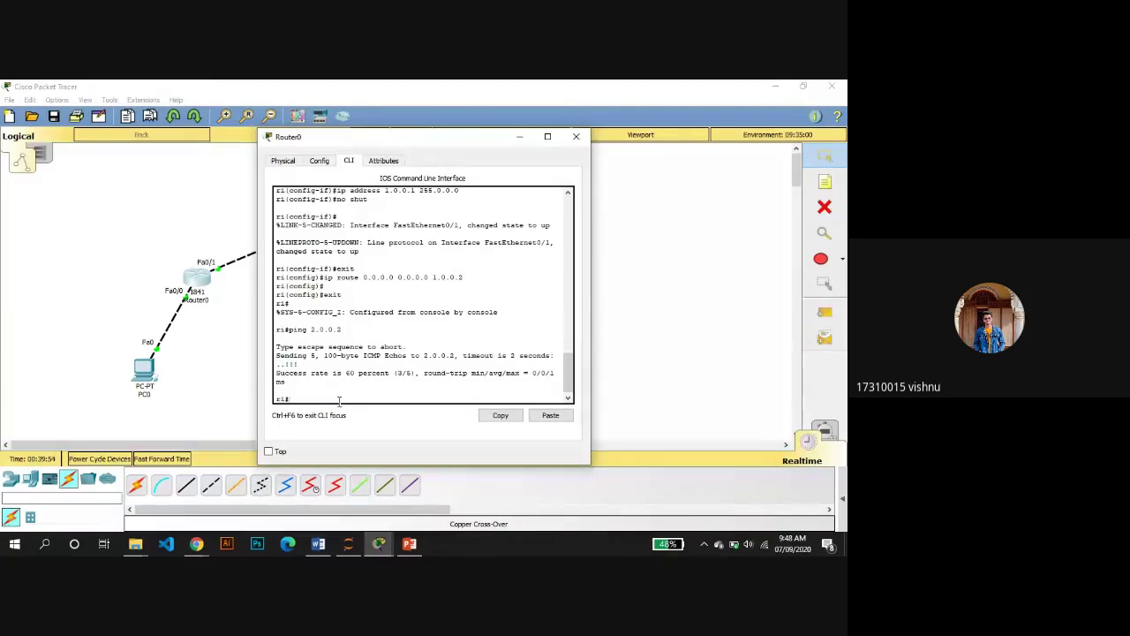
{"action": "left_click", "coordinate": [521, 143]}
- Exit Router2's configuration mode and test the connection to Router0 with ping 1.0.0.1
{"action": "left_click", "coordinate": [444, 273]}
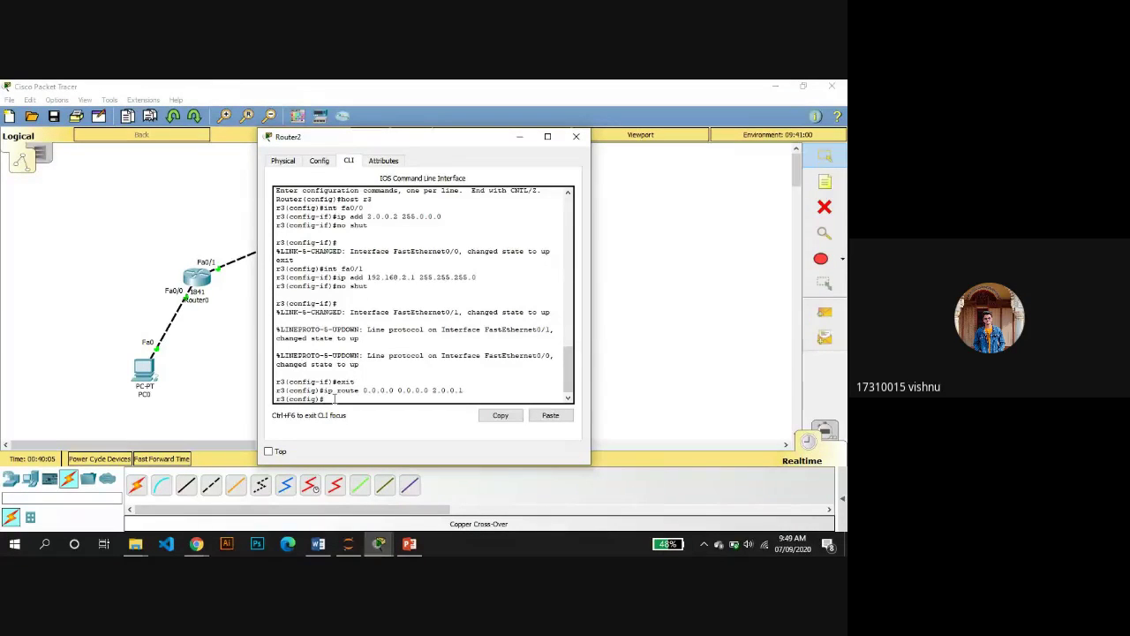
{"action": "key", "text": "Return"}
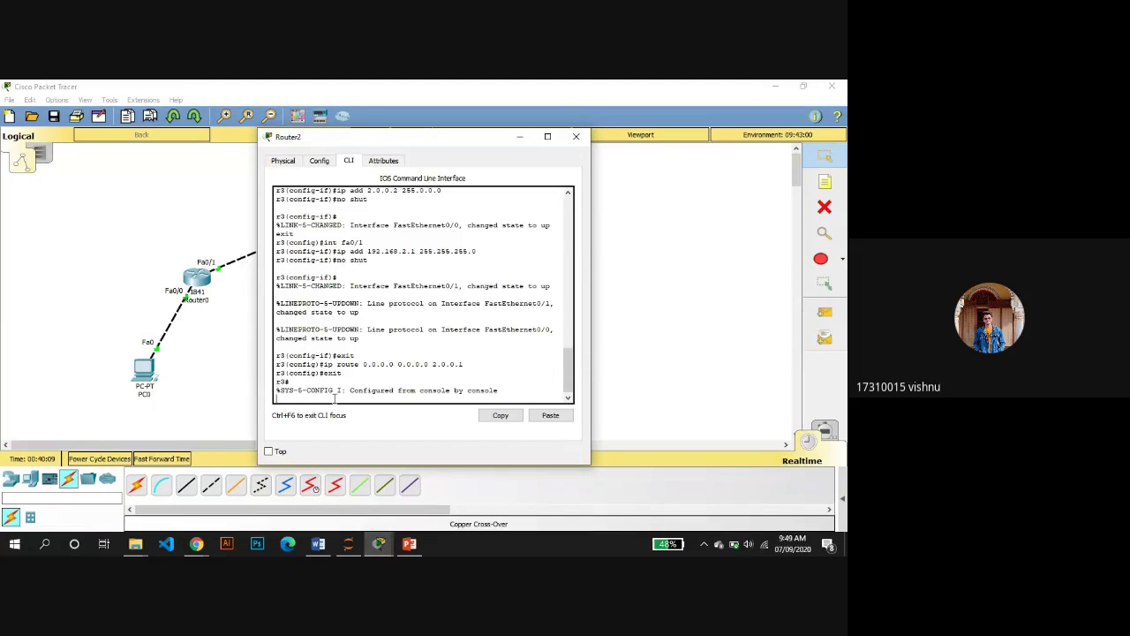
{"action": "type", "text": "ping"}
{"action": "key", "text": "BackSpace"}
{"action": "key", "text": "BackSpace"}
{"action": "key", "text": "BackSpace"}
{"action": "key", "text": "BackSpace"}
{"action": "key", "text": "BackSpace"}
{"action": "key", "text": "Return"}
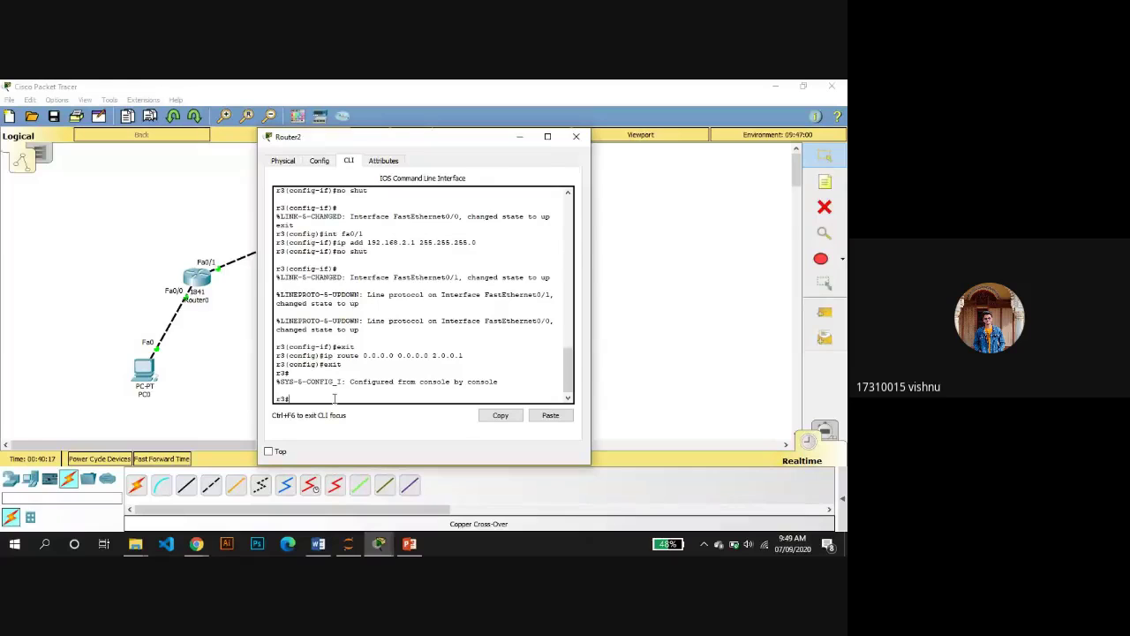
{"action": "type", "text": "ping 1.0.0.1"}
{"action": "key", "text": "Return"}
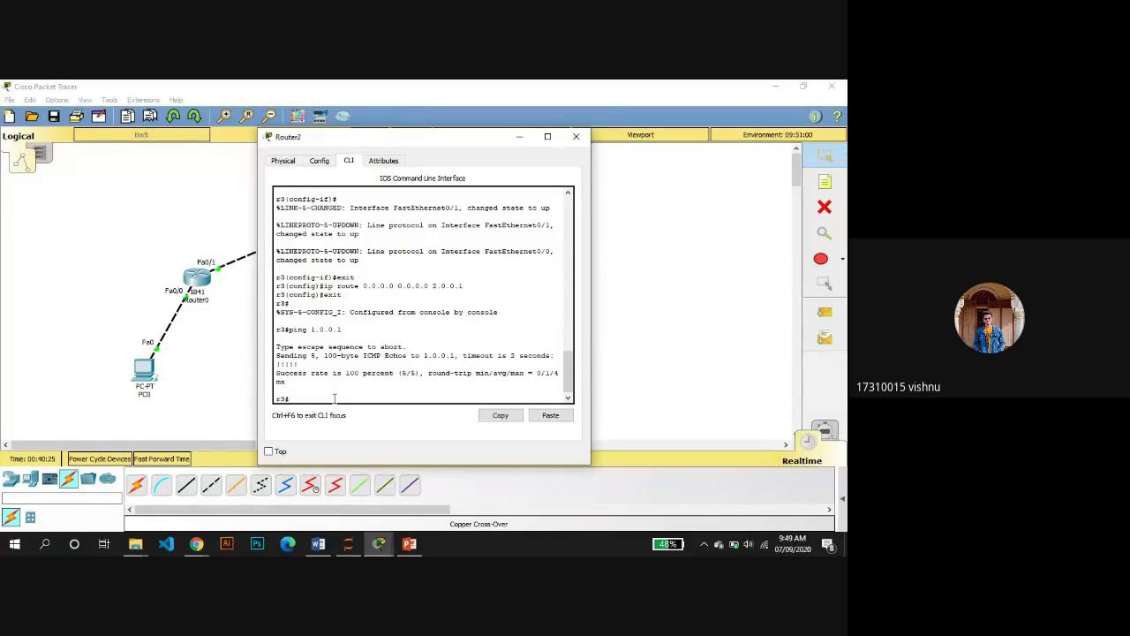
- Switch to Router0's command-line interface and repeat the ping 2.0.0.2 test
{"action": "left_click", "coordinate": [201, 285]}
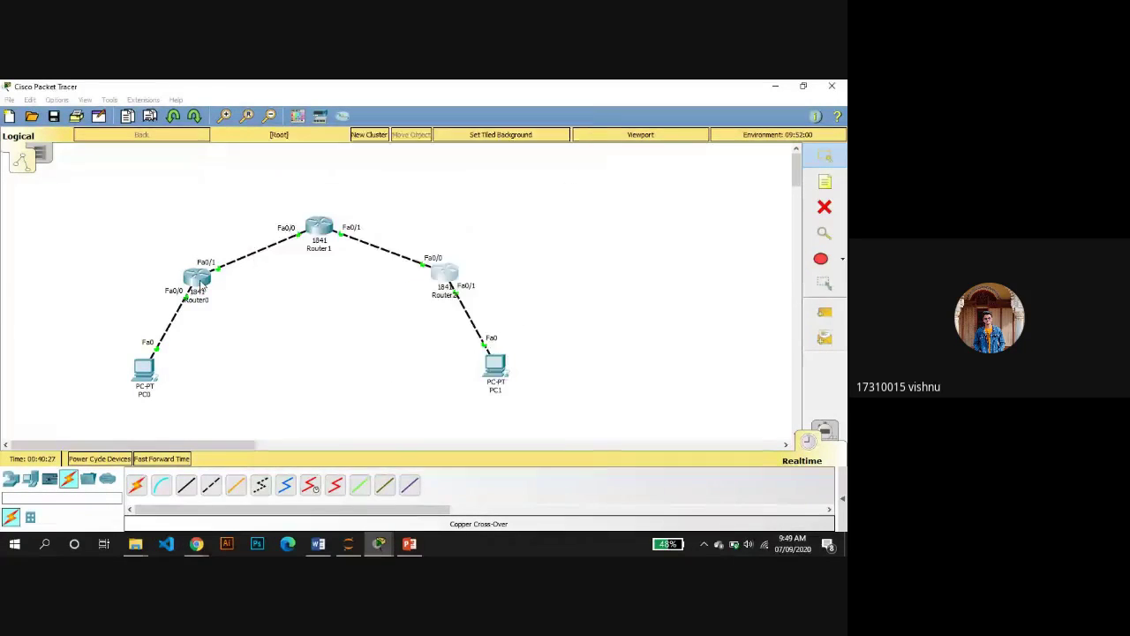
{"action": "left_click", "coordinate": [202, 284]}
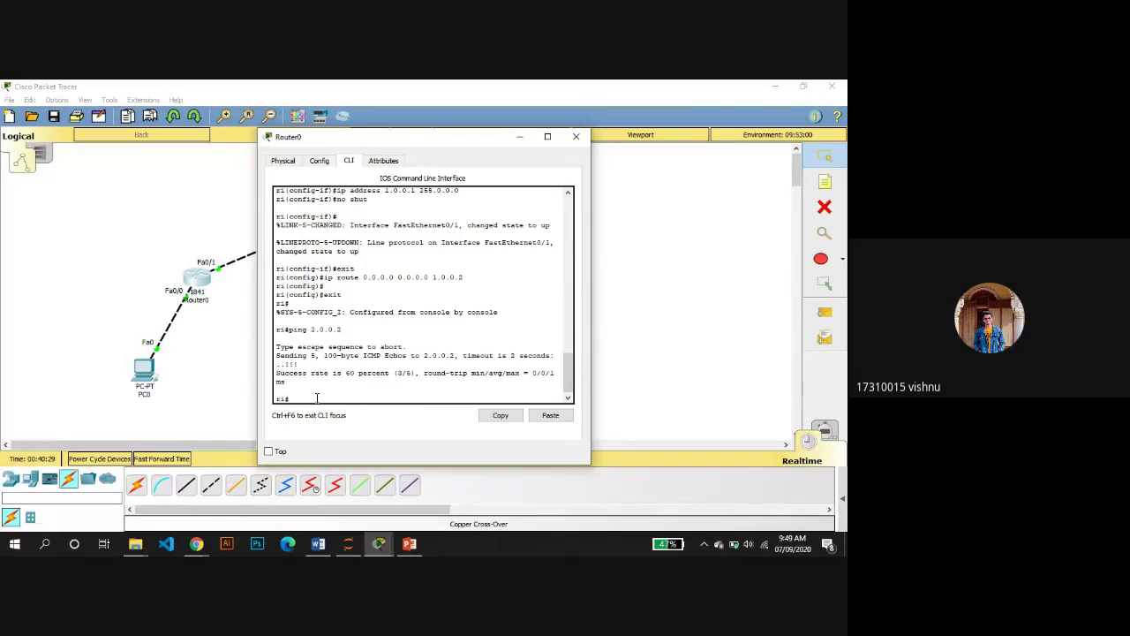
{"action": "key", "text": "Up"}
{"action": "key", "text": "Return"}
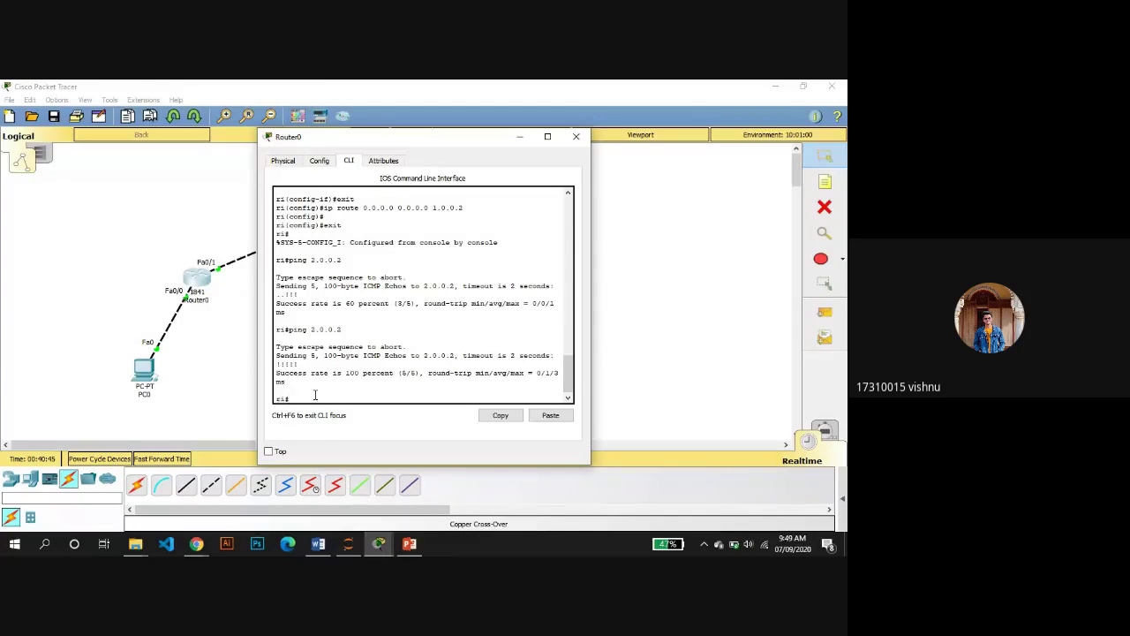
- Enter Router0's configuration mode with config t and create the interface tunnel 10
{"action": "type", "text": "on"}
{"action": "type", "text": "fig"}
{"action": "type", "text": "ure"}
{"action": "key", "text": "BackSpace"}
{"action": "key", "text": "BackSpace"}
{"action": "key", "text": "BackSpace"}
{"action": "type", "text": "t"}
{"action": "key", "text": "Return"}
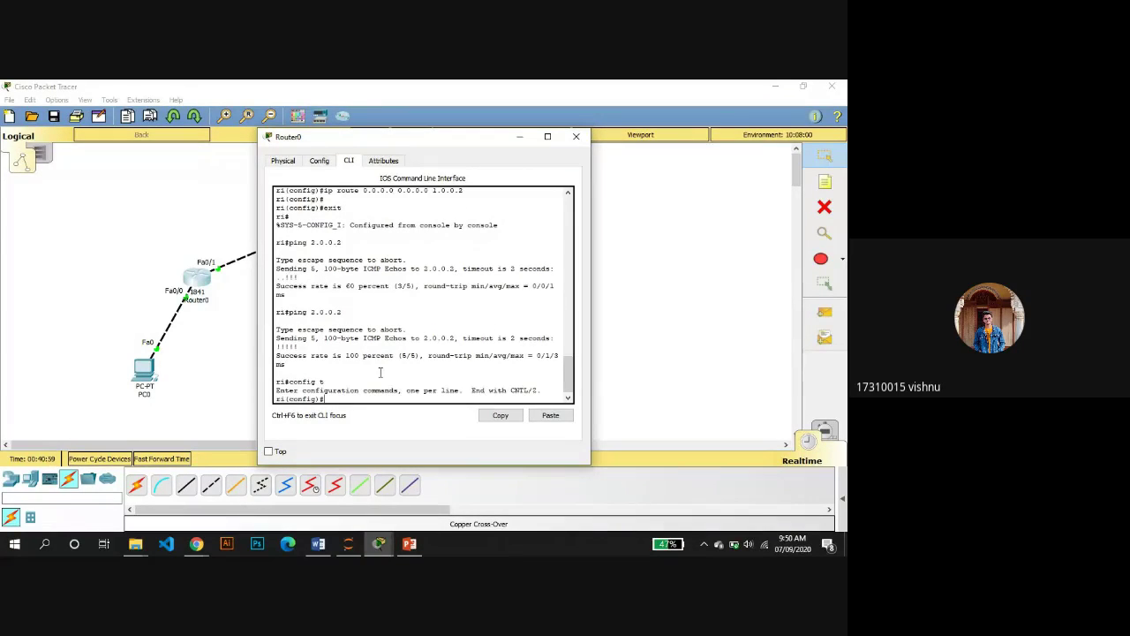
{"action": "type", "text": "interface tunnel 10"}
{"action": "key", "text": "Return"}
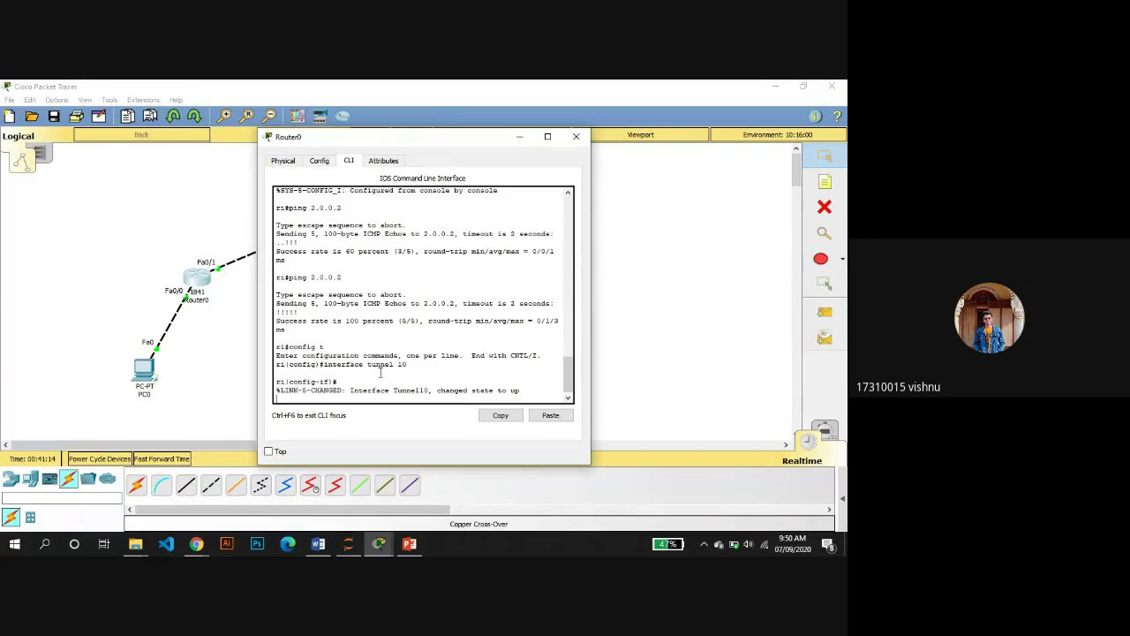
{"action": "type", "text": "i"}
{"action": "key", "text": "BackSpace"}
{"action": "key", "text": "Return"}
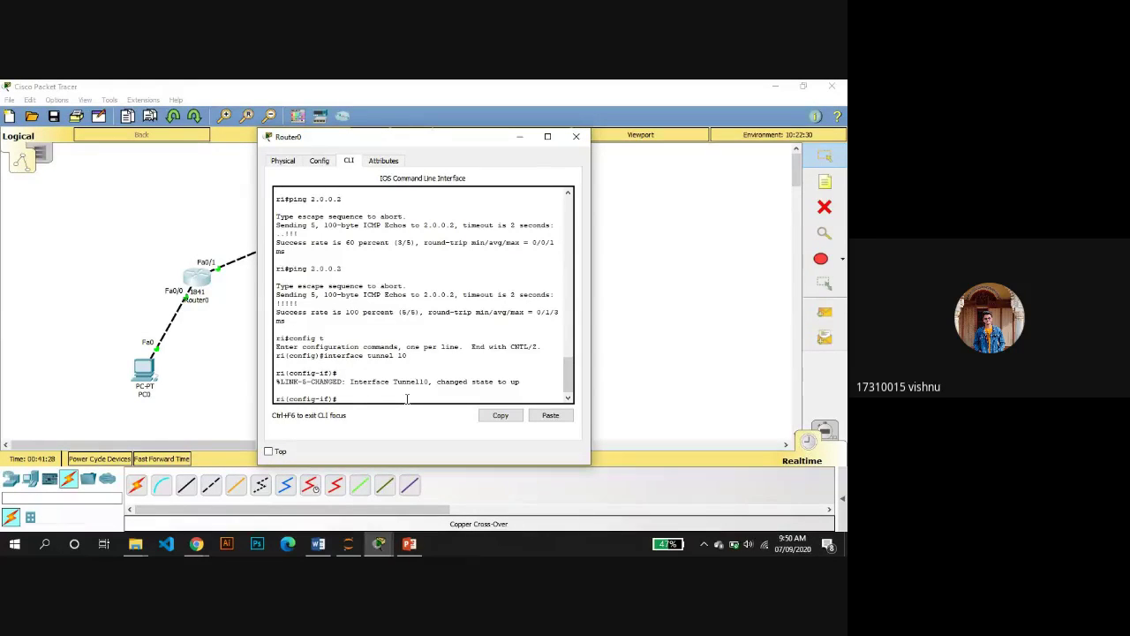
- Assign Router0's tunnel 10 the address 172.16.1.1 with mask 255.255.0.0 and set its tunnel source to fa0/1
{"action": "type", "text": "ip address 172.16.1.1 255.255.0.0"}
{"action": "key", "text": "Return"}
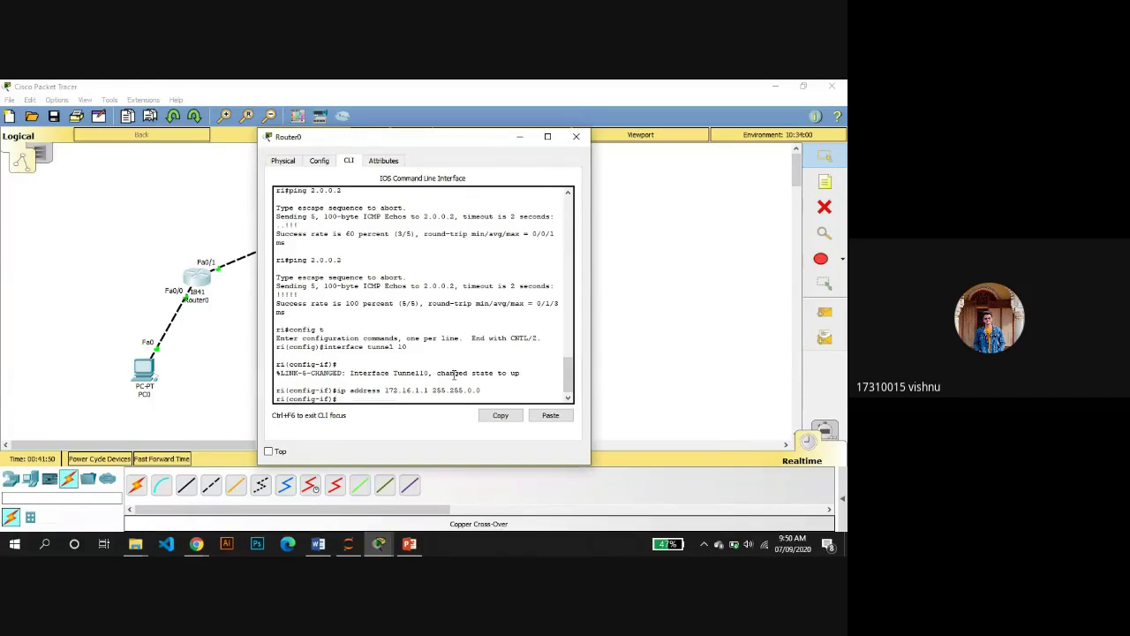
{"action": "type", "text": "tunnel source fa0/1"}
{"action": "key", "text": "Return"}
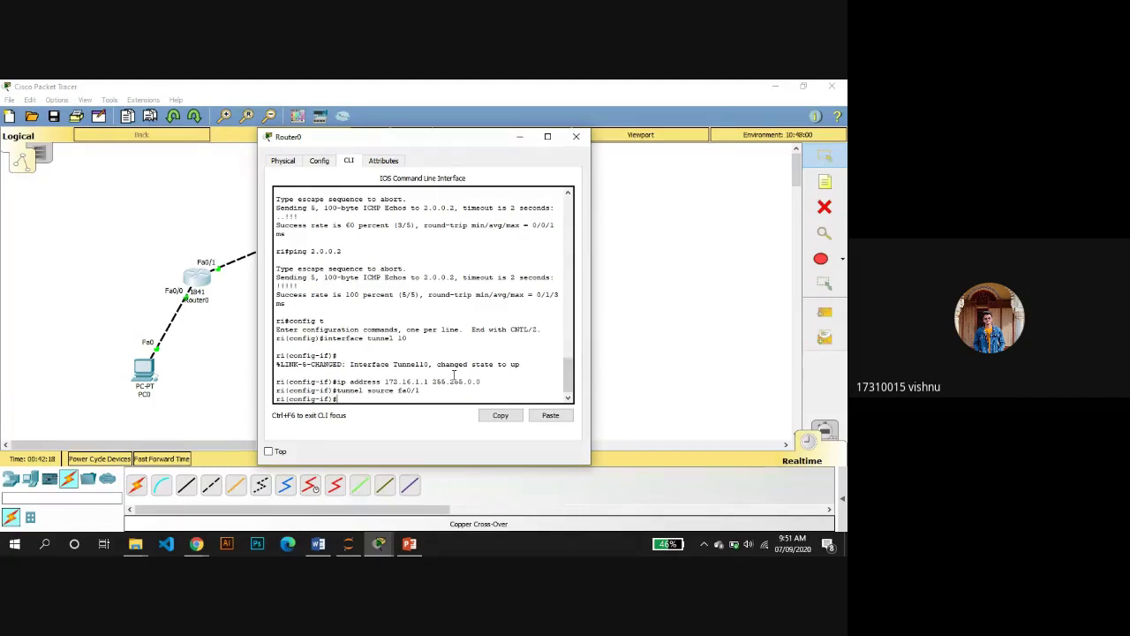
- Set the tunnel destination of Router0's tunnel 10 to 2.0.0.2 and enable the interface with no shut
{"action": "type", "text": "tune"}
{"action": "type", "text": "nel"}
{"action": "type", "text": "l "}
{"action": "type", "text": "destina"}
{"action": "type", "text": "tio"}
{"action": "type", "text": "n "}
{"action": "type", "text": "2.0.0"}
{"action": "type", "text": ".1"}
{"action": "key", "text": "BackSpace"}
{"action": "type", "text": "2"}
{"action": "key", "text": "Return"}
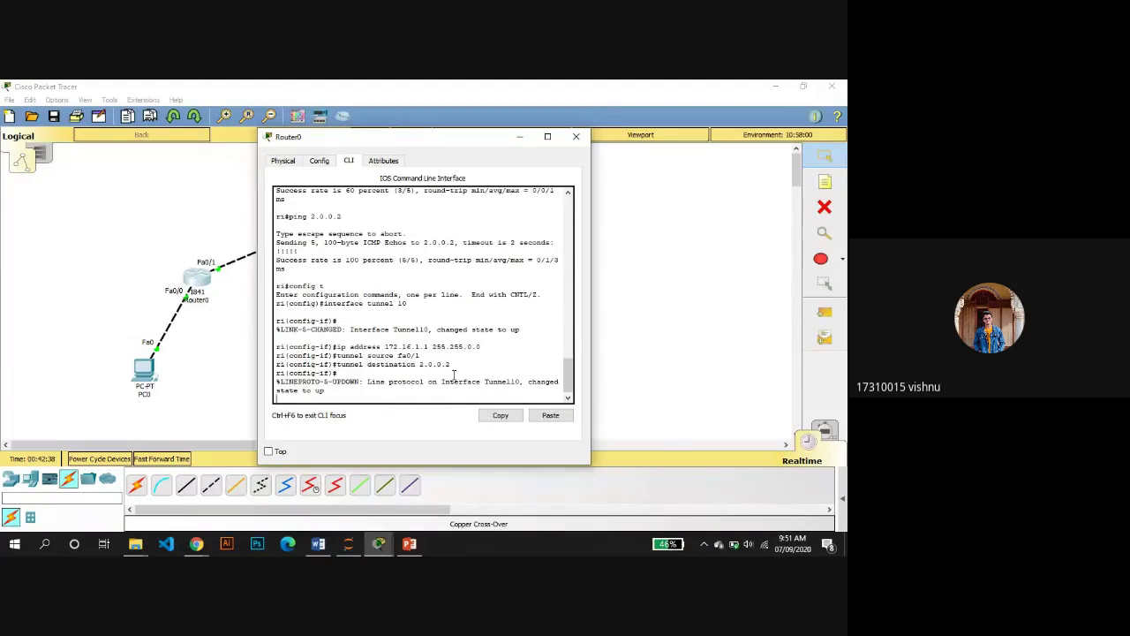
{"action": "type", "text": "no shut"}
{"action": "key", "text": "Return"}
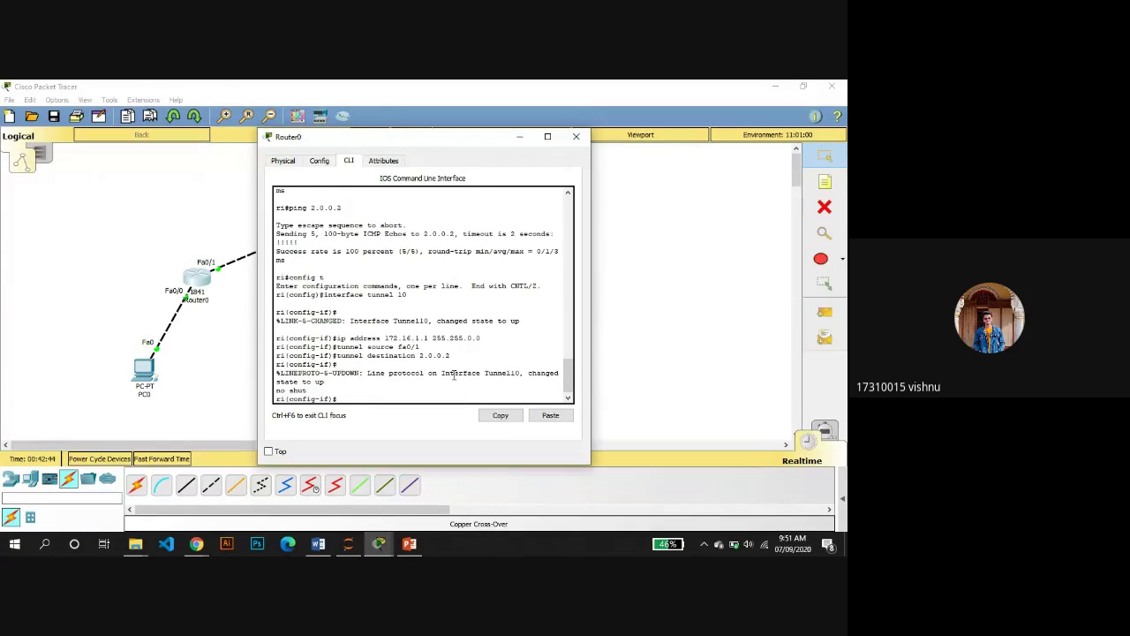
- Switch to Router2's command-line interface, enter configuration mode with config t and create the interface tunnel 100
{"action": "left_click", "coordinate": [510, 141]}
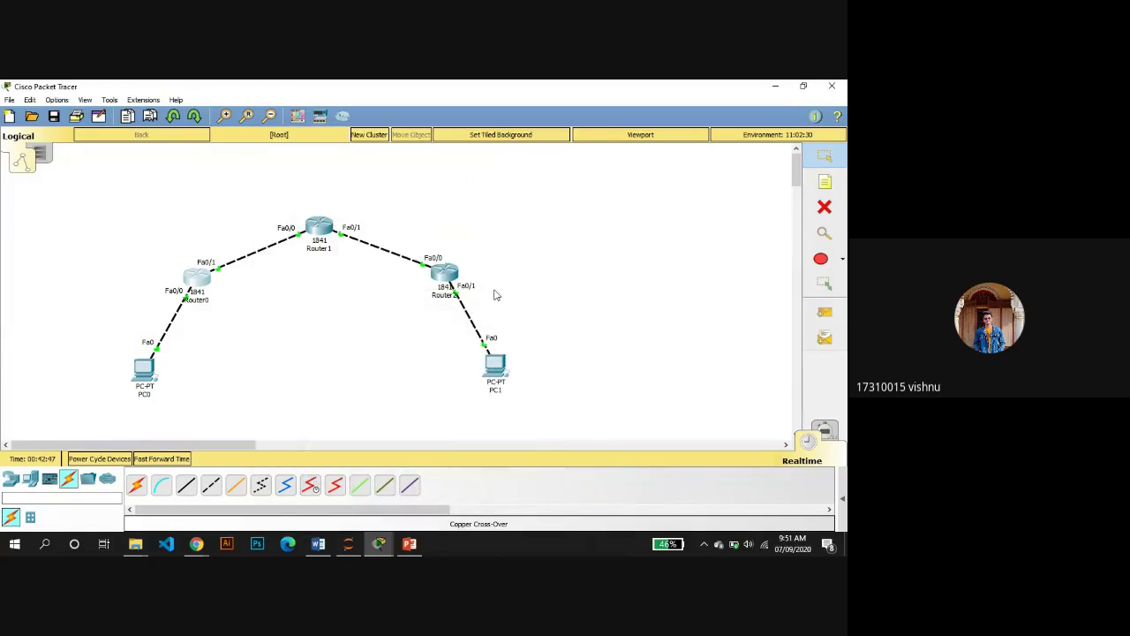
{"action": "left_click", "coordinate": [441, 279]}
{"action": "type", "text": "c"}
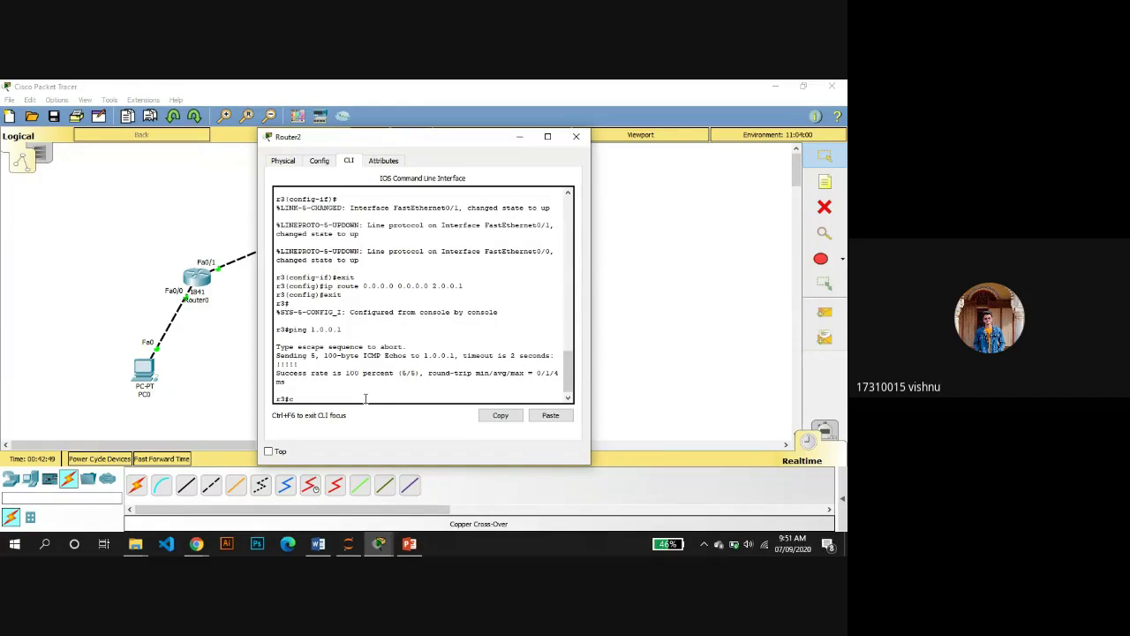
{"action": "type", "text": "onfig t"}
{"action": "key", "text": "Return"}
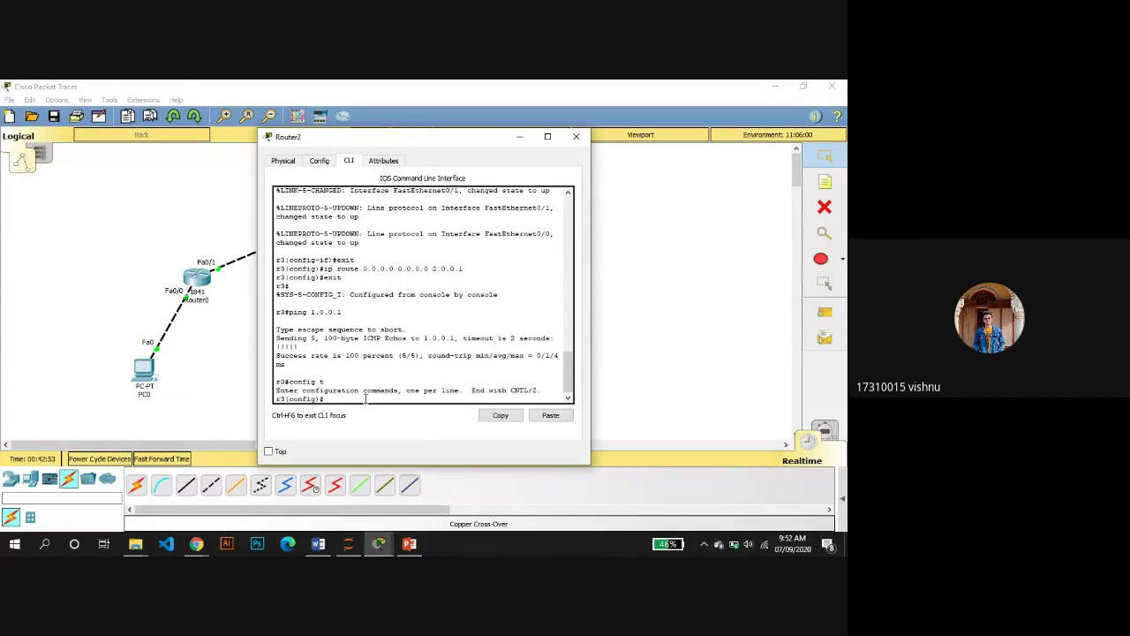
{"action": "type", "text": "interface tunnel 100"}
{"action": "key", "text": "Return"}
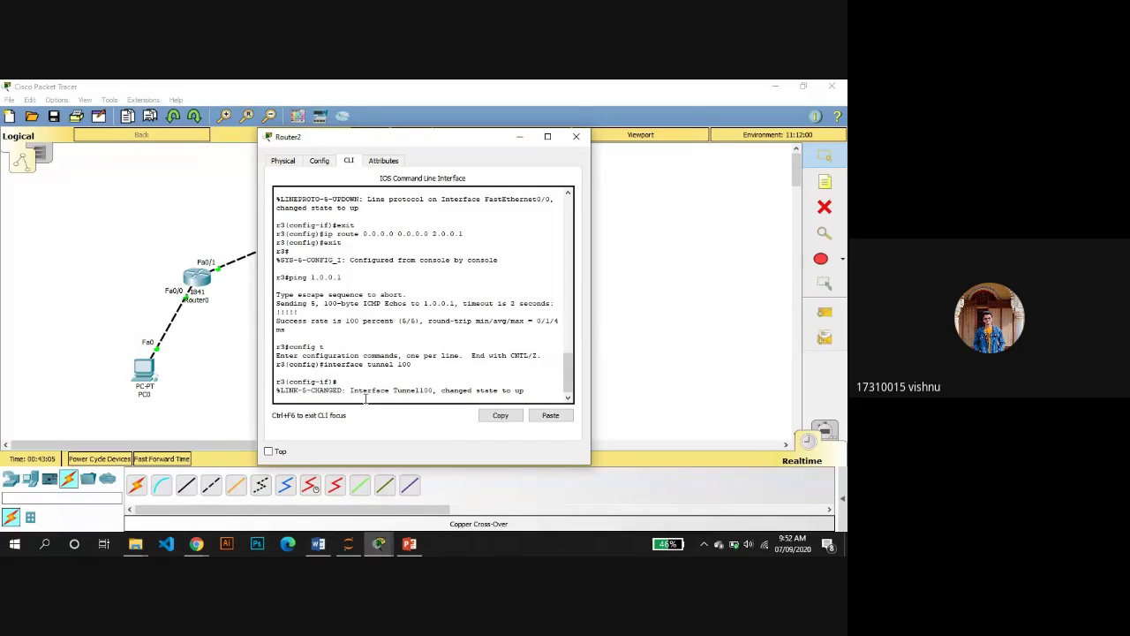
- Assign Router2's tunnel 100 the IP address 172.16.1.2 with subnet mask 255.255.0.0
{"action": "type", "text": "ip add"}
{"action": "type", "text": "ress "}
{"action": "type", "text": "172"}
{"action": "type", "text": ".16.1"}
{"action": "type", "text": ".1"}
{"action": "type", "text": " 255"}
{"action": "type", "text": ".255.0.0"}
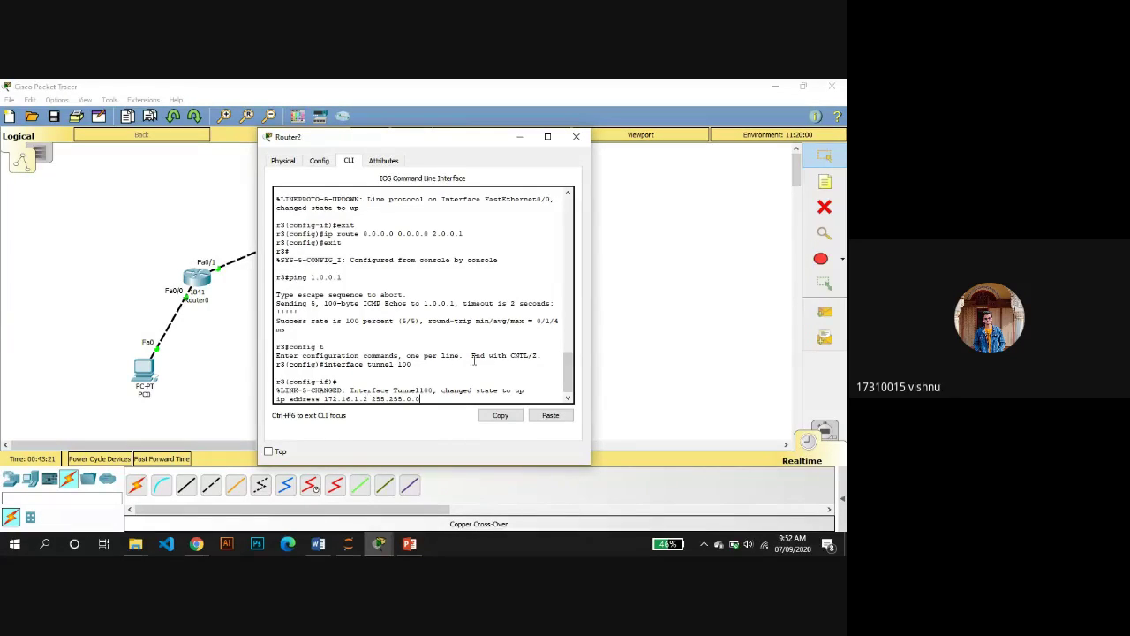
{"action": "key", "text": "Return"}
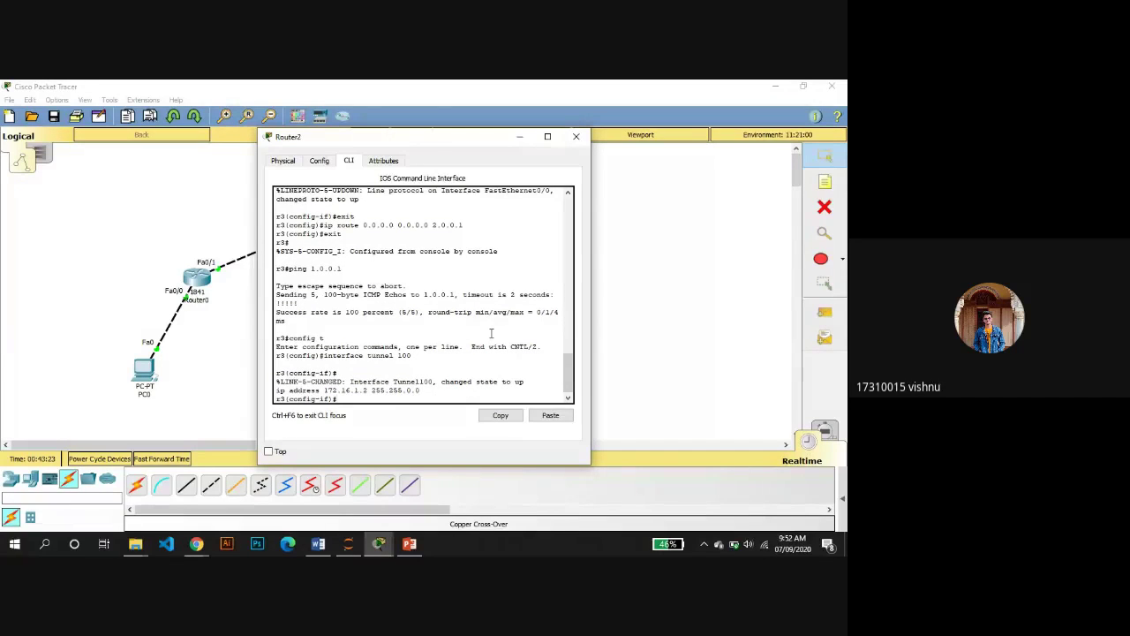
- Set Router2's tunnel 100 source to fa0/0 and destination to 1.0.0.1, and enable it with no shut
{"action": "type", "text": "tunnel source fa0/0"}
{"action": "key", "text": "Return"}
{"action": "type", "text": "tunnel"}
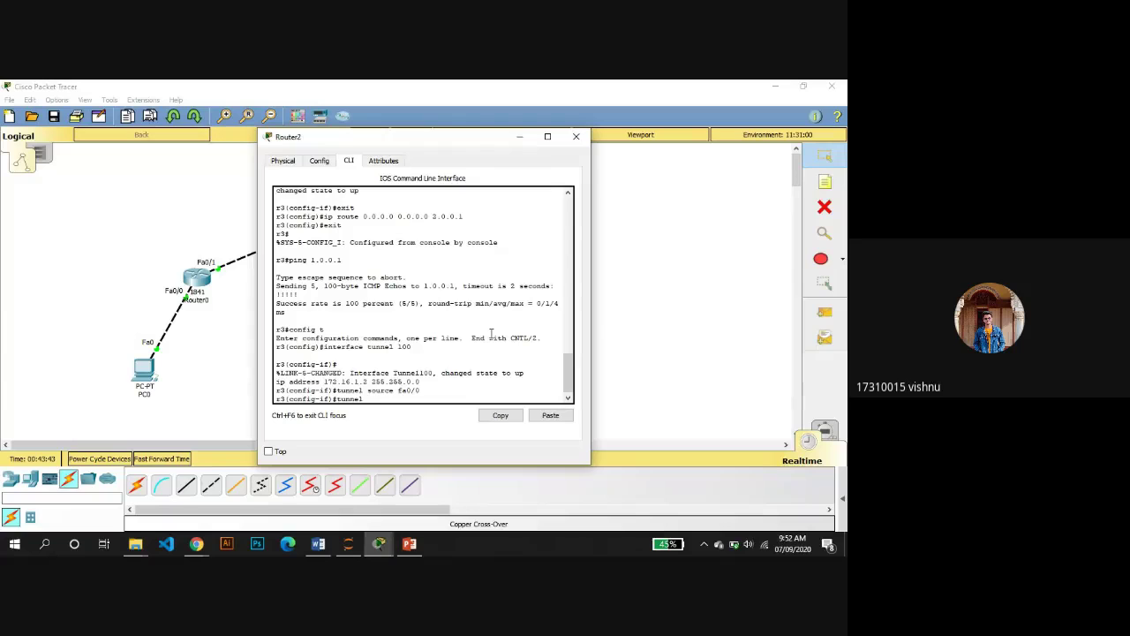
{"action": "type", "text": " destination 1.0.0.1"}
{"action": "key", "text": "Return"}
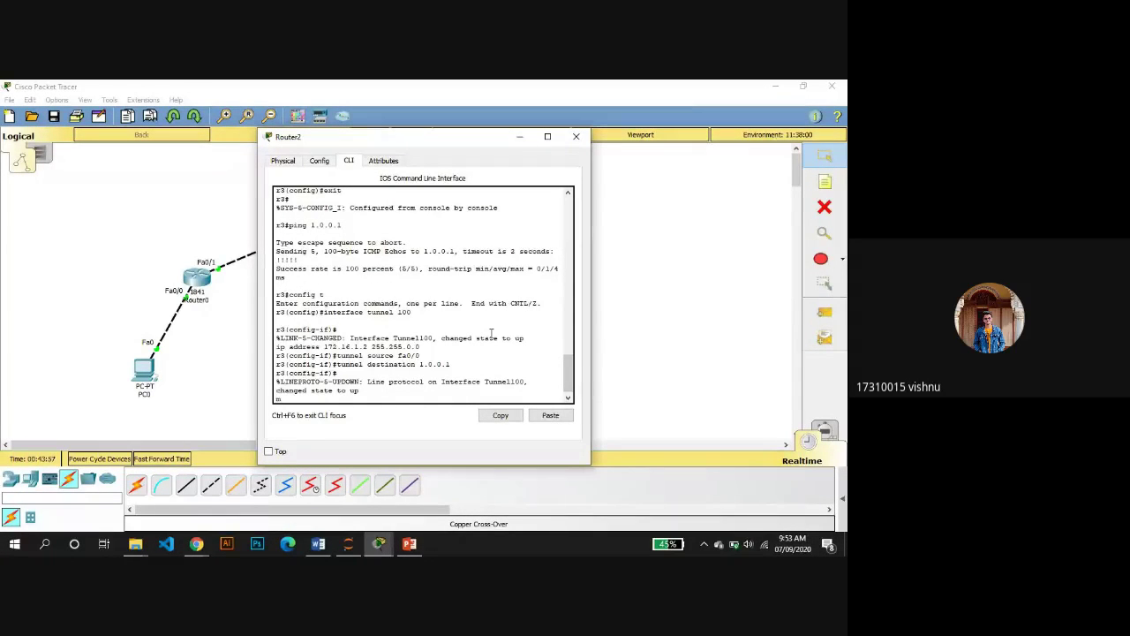
{"action": "type", "text": "no shut"}
{"action": "key", "text": "Return"}
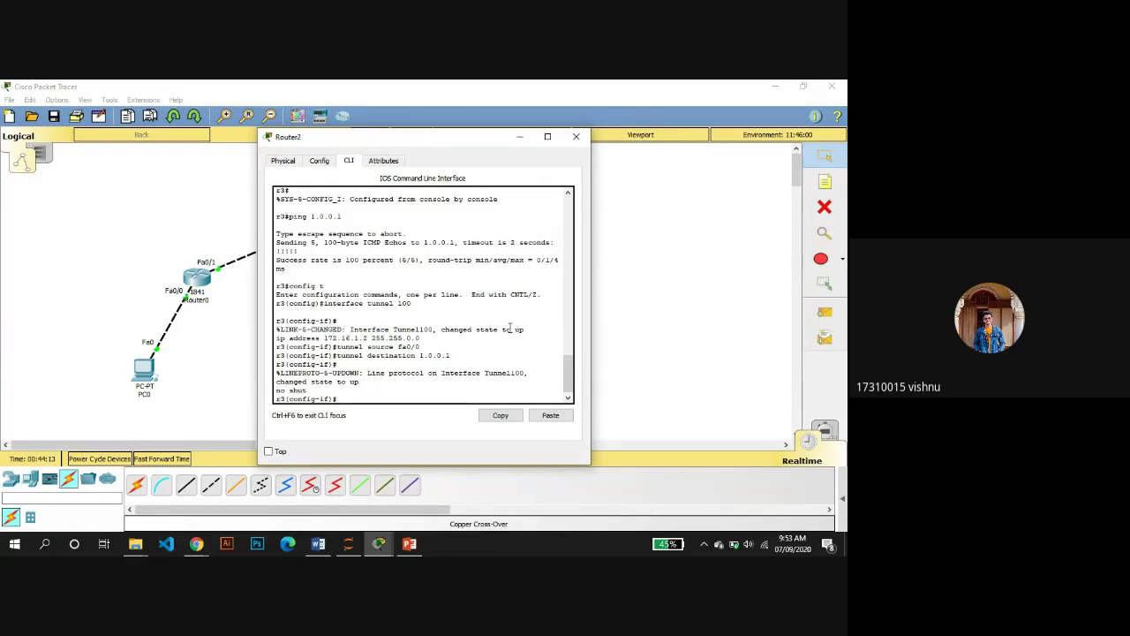
- Return to Router0's command-line interface and exit tunnel interface and global configuration modes
{"action": "left_click", "coordinate": [201, 282]}
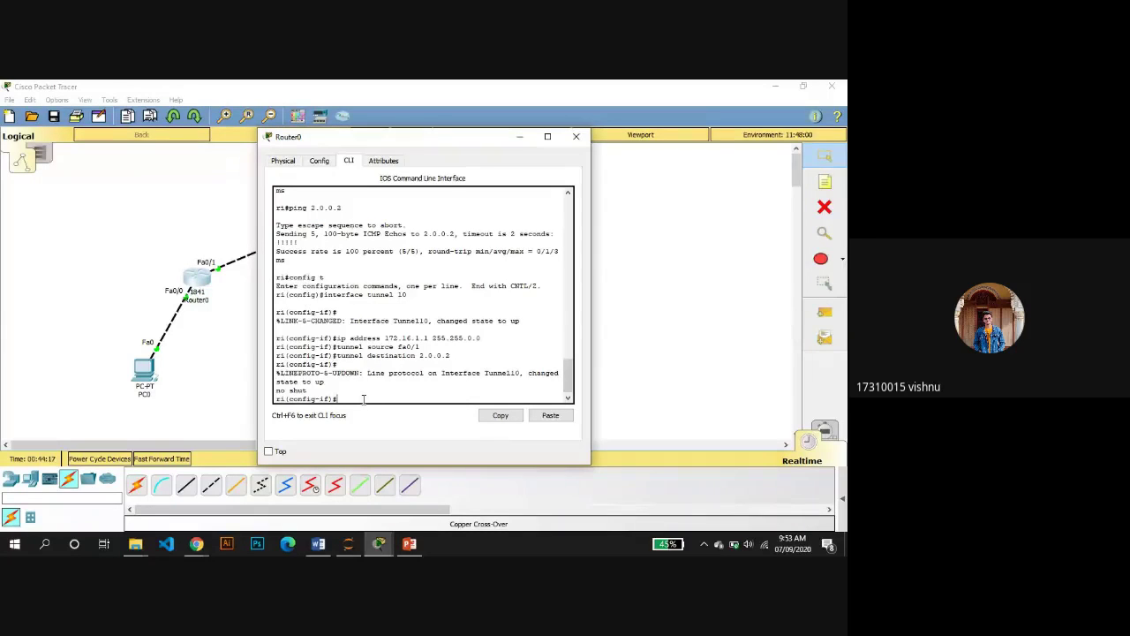
{"action": "key", "text": "Return"}
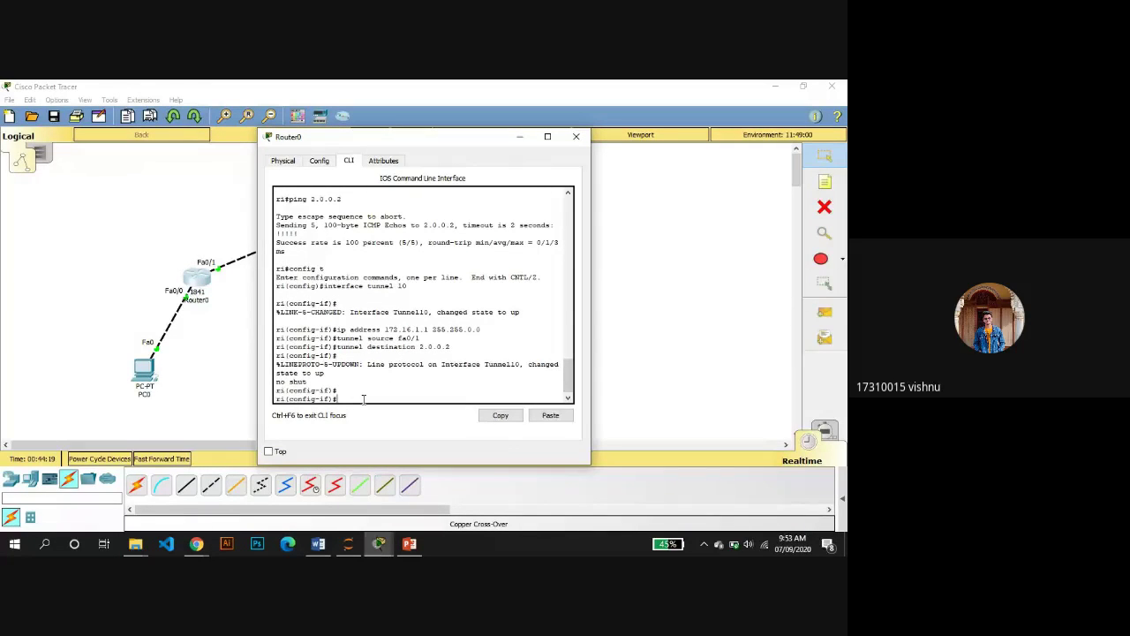
{"action": "type", "text": "exit"}
{"action": "key", "text": "Return"}
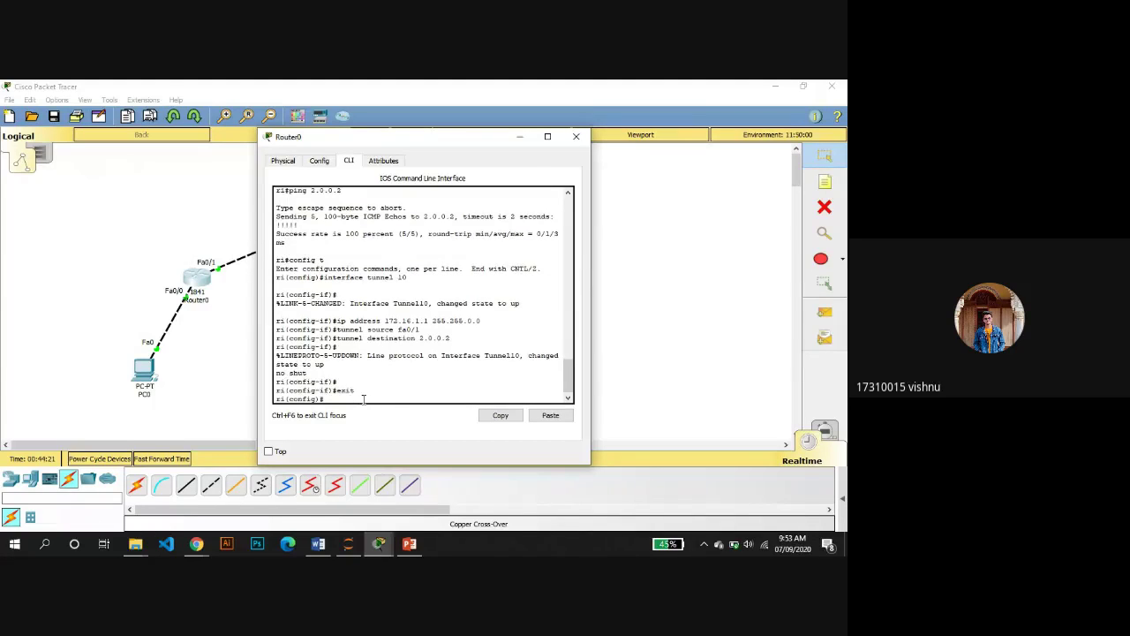
{"action": "type", "text": "exit"}
{"action": "key", "text": "Return"}
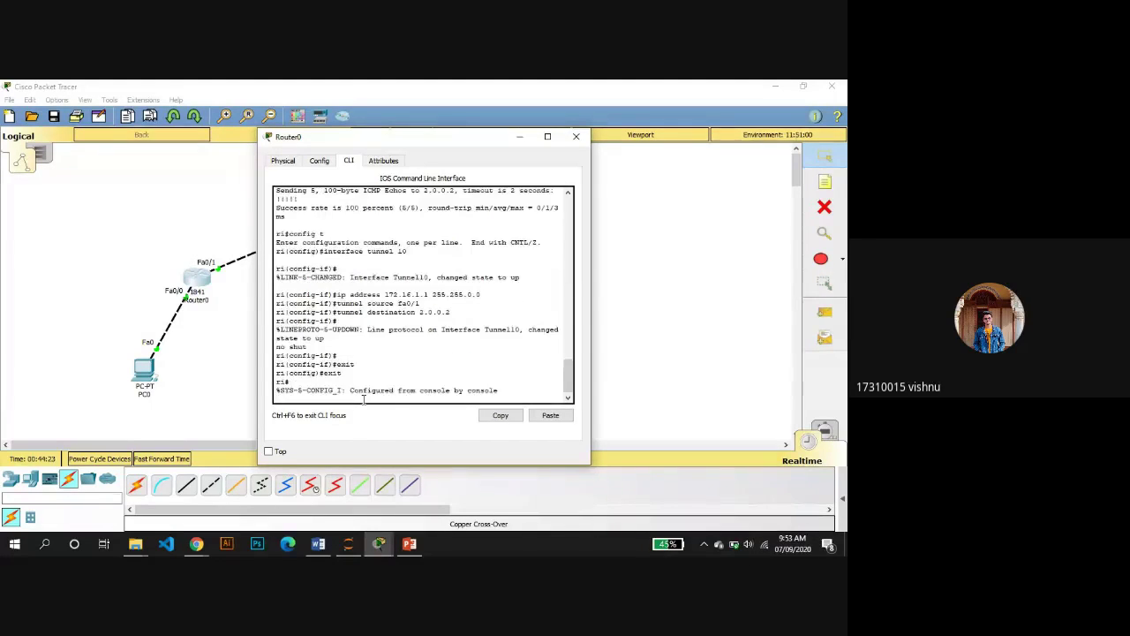
{"action": "key", "text": "Return"}
- Test the tunnel from Router0 to Router2 by running ping 172.16.1.2 twice
{"action": "type", "text": "p"}
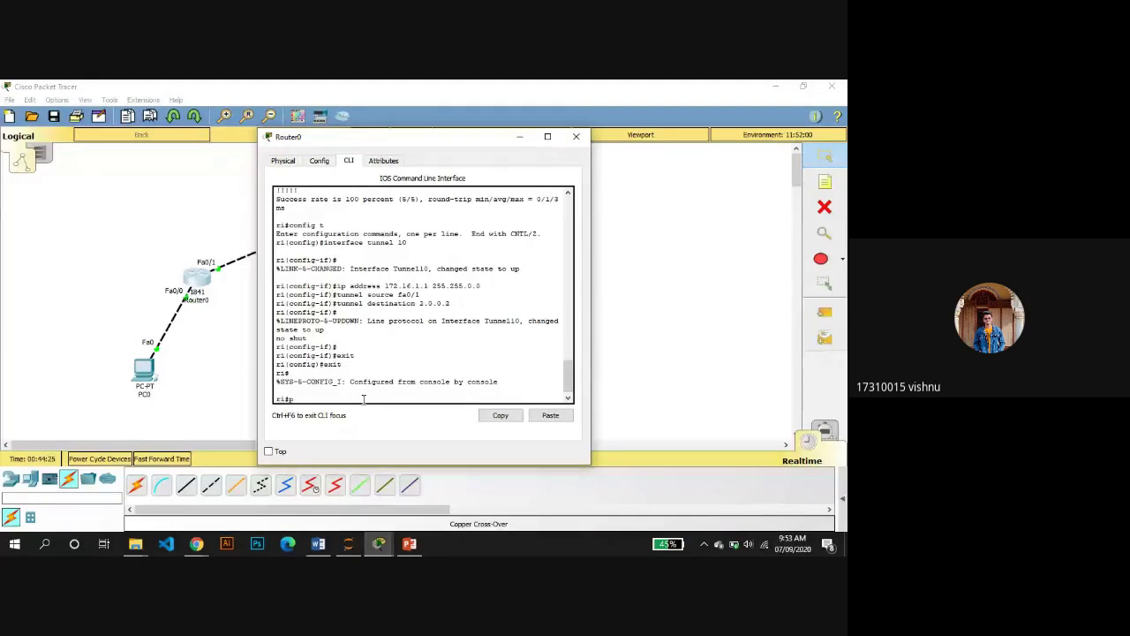
{"action": "type", "text": "ing 172."}
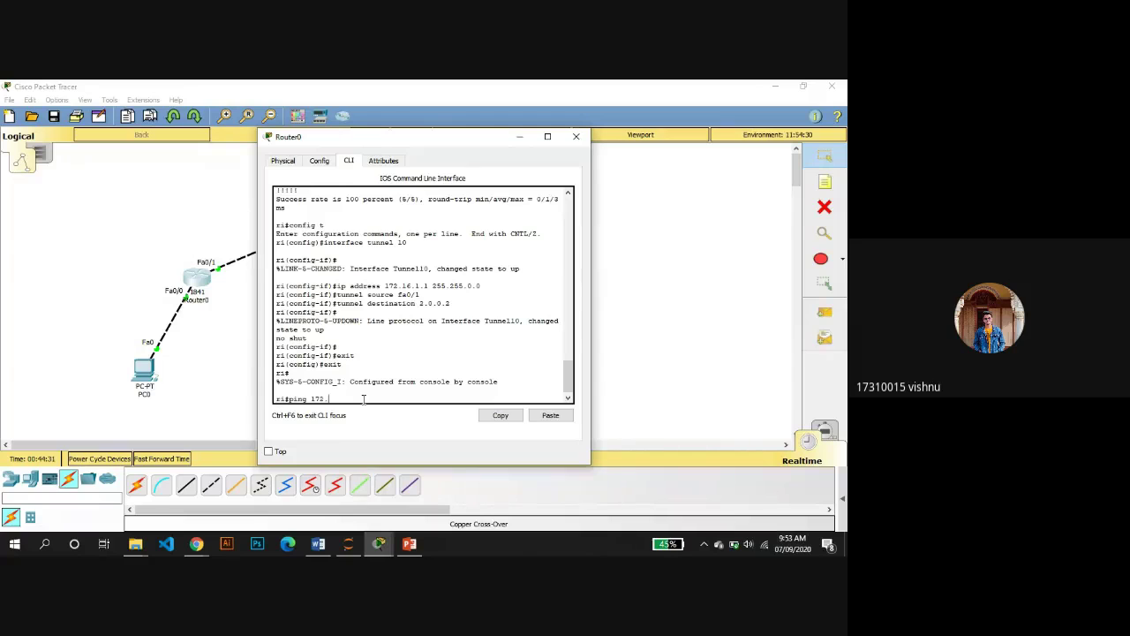
{"action": "type", "text": "16.1.1"}
{"action": "key", "text": "BackSpace"}
{"action": "type", "text": "2"}
{"action": "key", "text": "BackSpace"}
{"action": "type", "text": "."}
{"action": "key", "text": "Return"}
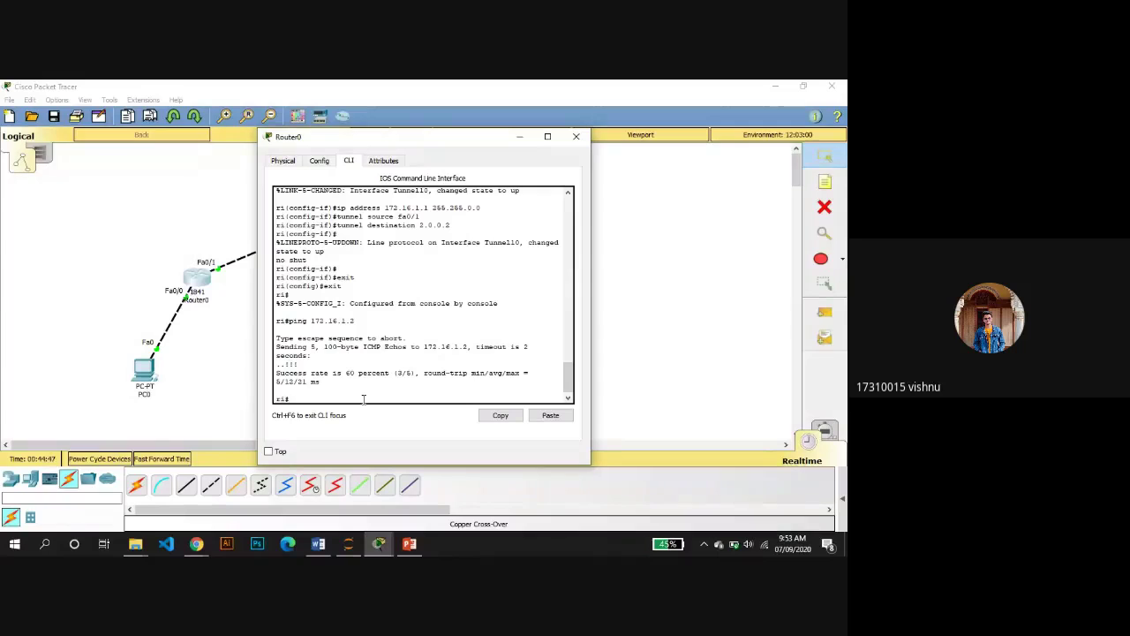
{"action": "key", "text": "Up"}
{"action": "key", "text": "Return"}
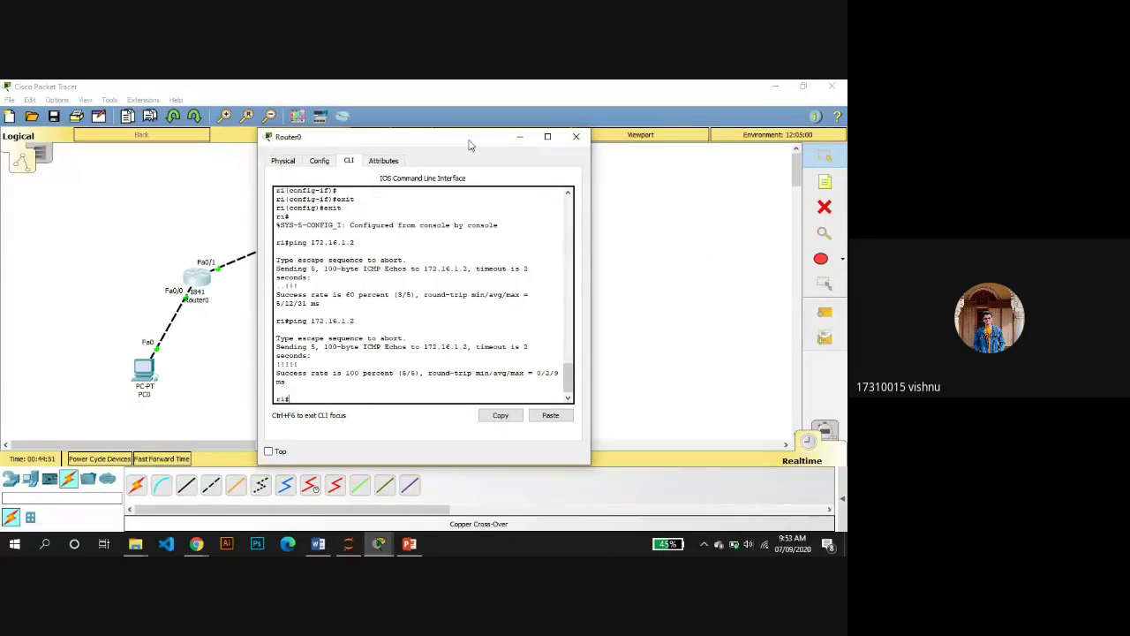
- Exit all configuration modes on Router2 and test the tunnel to Router0 with ping 172.16.1.1
{"action": "left_click", "coordinate": [519, 137]}
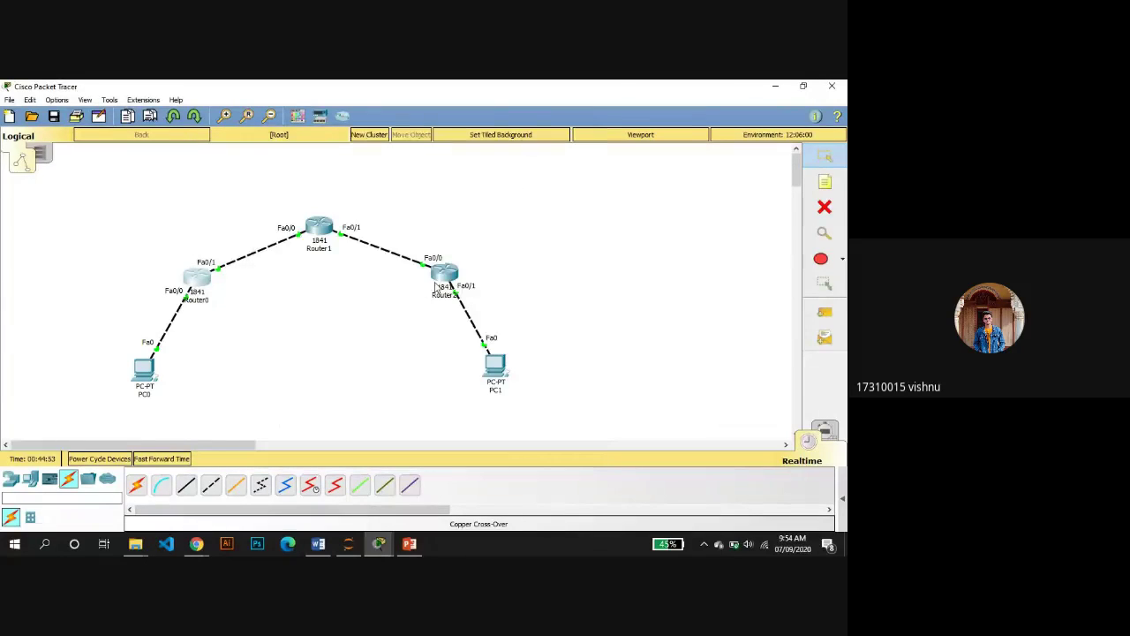
{"action": "left_click", "coordinate": [448, 281]}
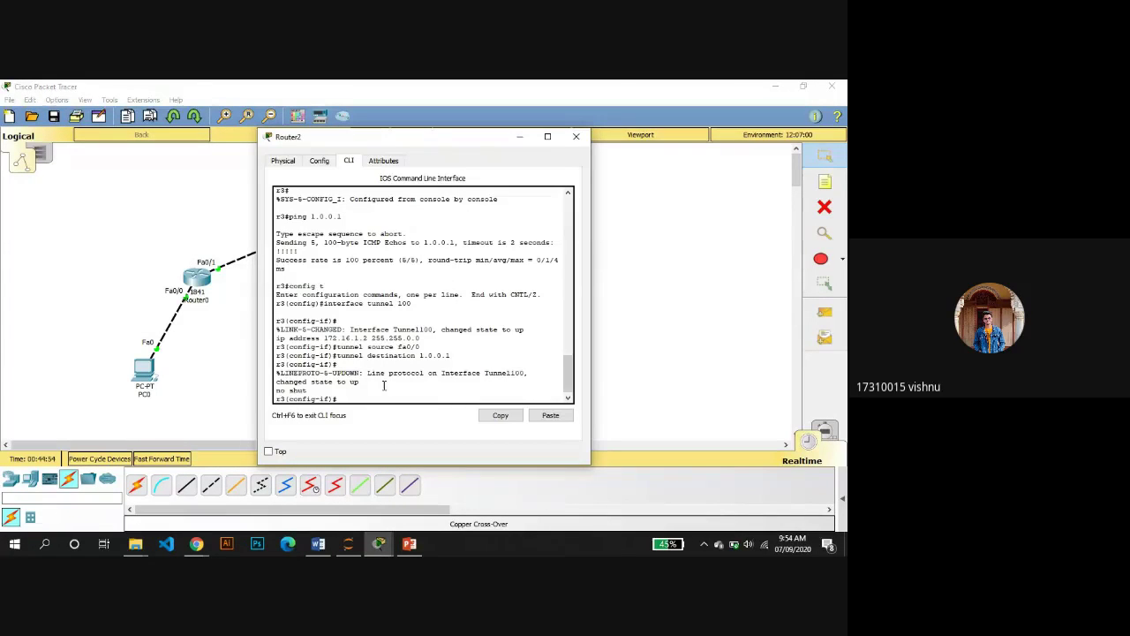
{"action": "type", "text": "exit"}
{"action": "key", "text": "Return"}
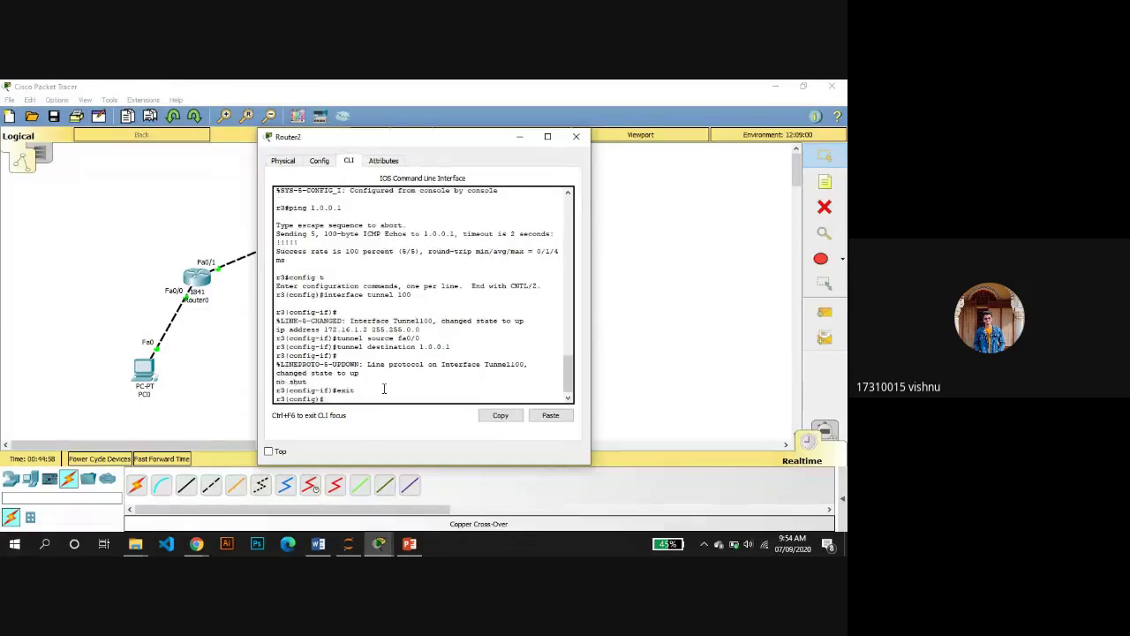
{"action": "type", "text": "exity"}
{"action": "key", "text": "Return"}
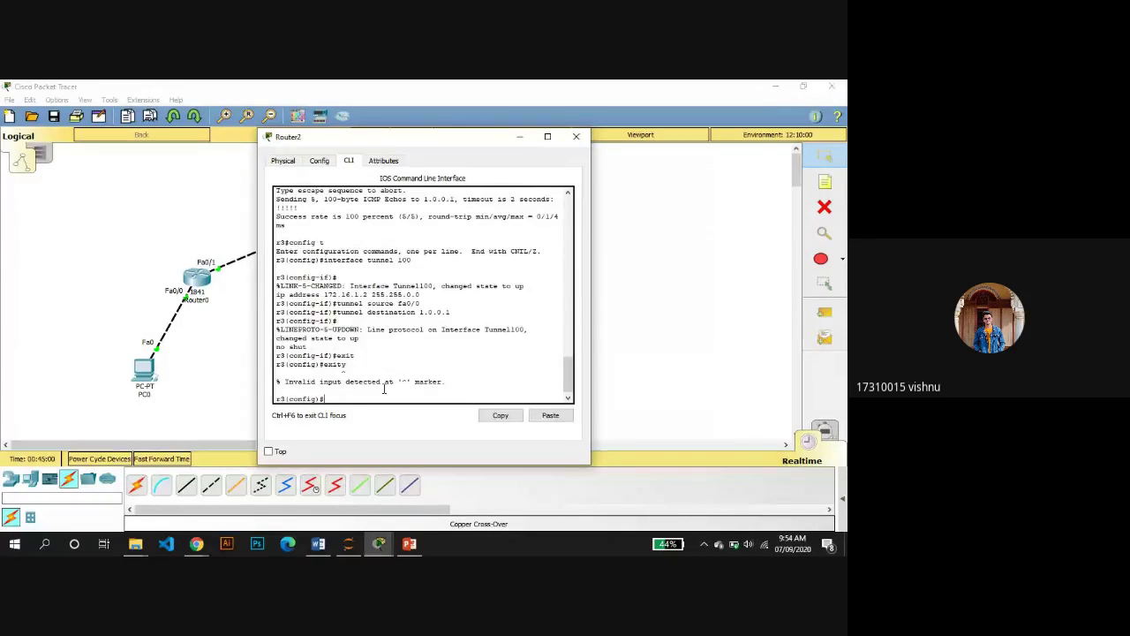
{"action": "key", "text": "Up"}
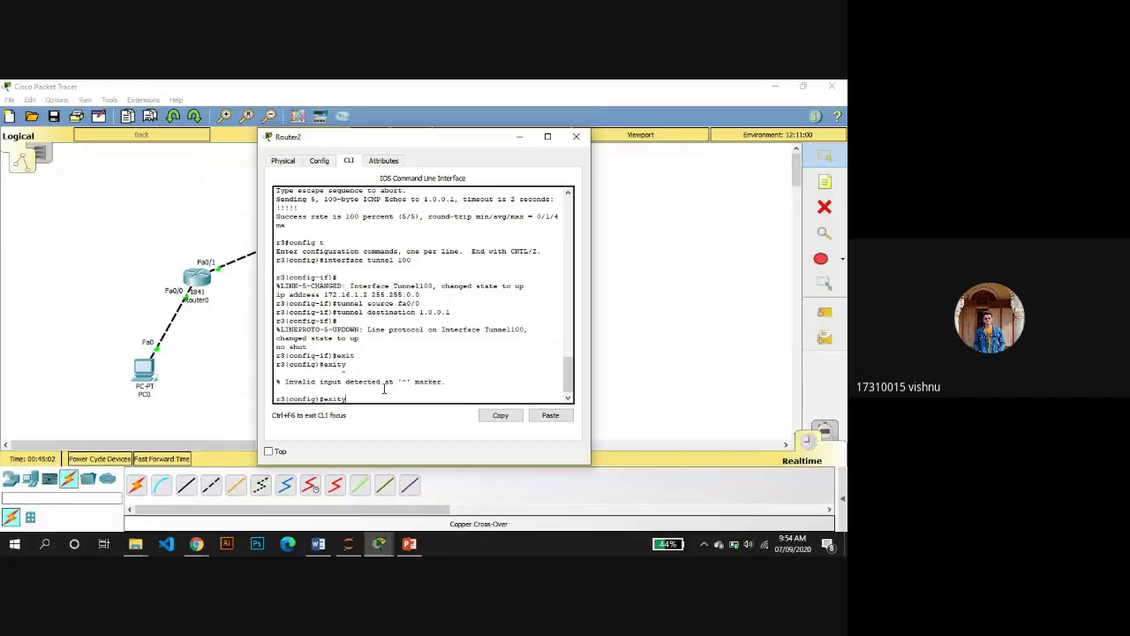
{"action": "key", "text": "BackSpace"}
{"action": "key", "text": "Return"}
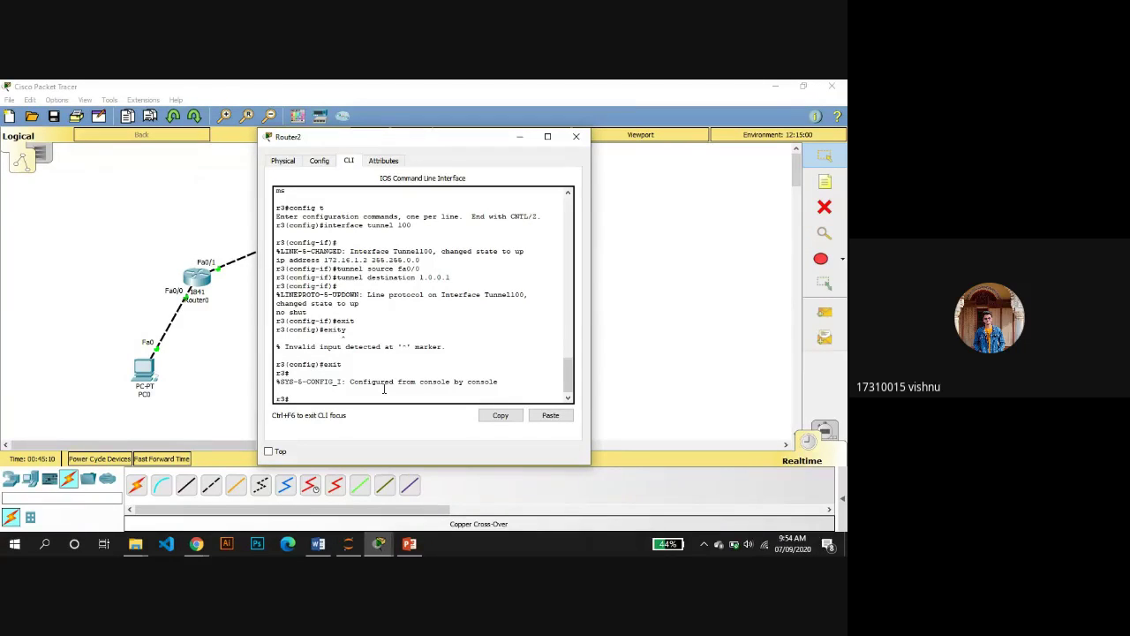
{"action": "type", "text": "ping 172.16.1.1"}
{"action": "key", "text": "Return"}
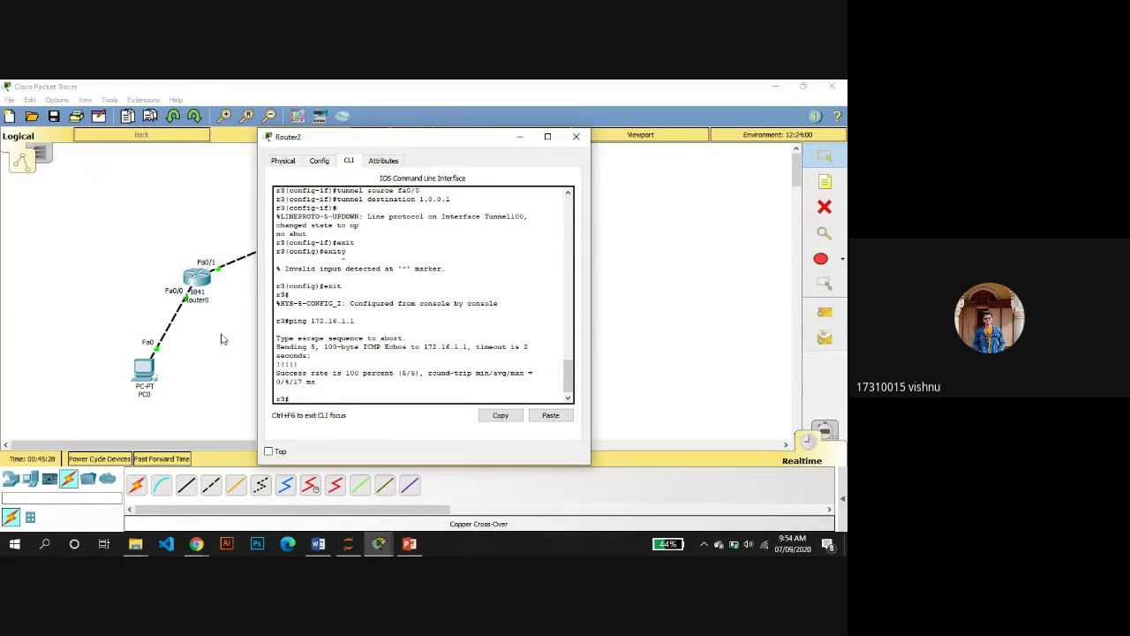
- On Router0, enter global configuration mode and add the static route ip route 192.168.2.0 255.255.255.0 172.16.1.2
{"action": "left_click", "coordinate": [192, 279]}
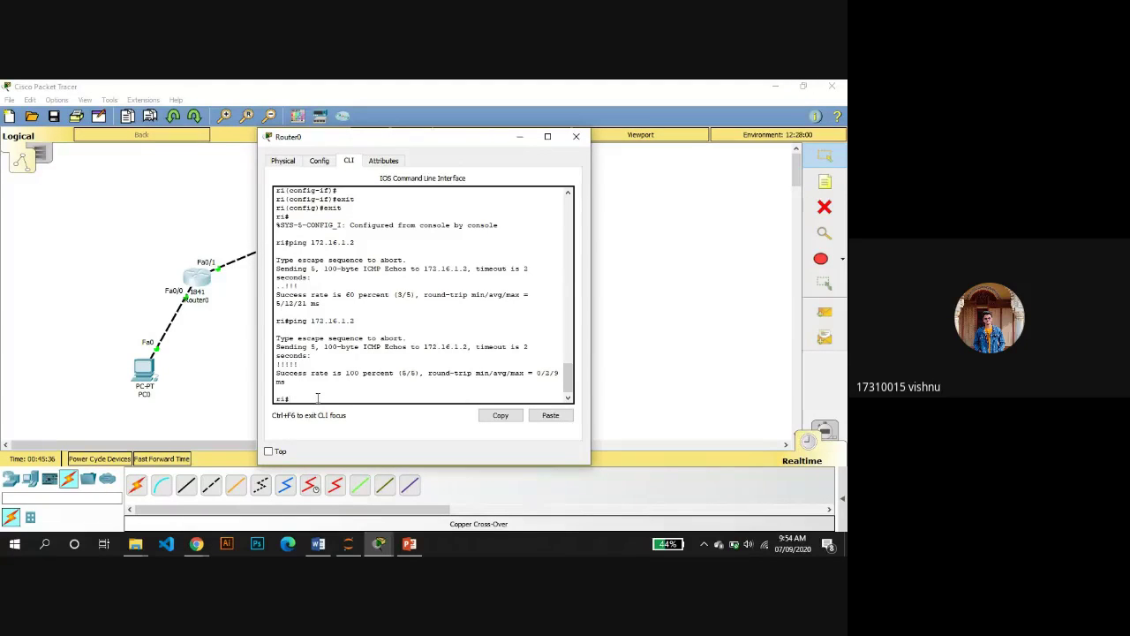
{"action": "type", "text": "config t"}
{"action": "key", "text": "Return"}
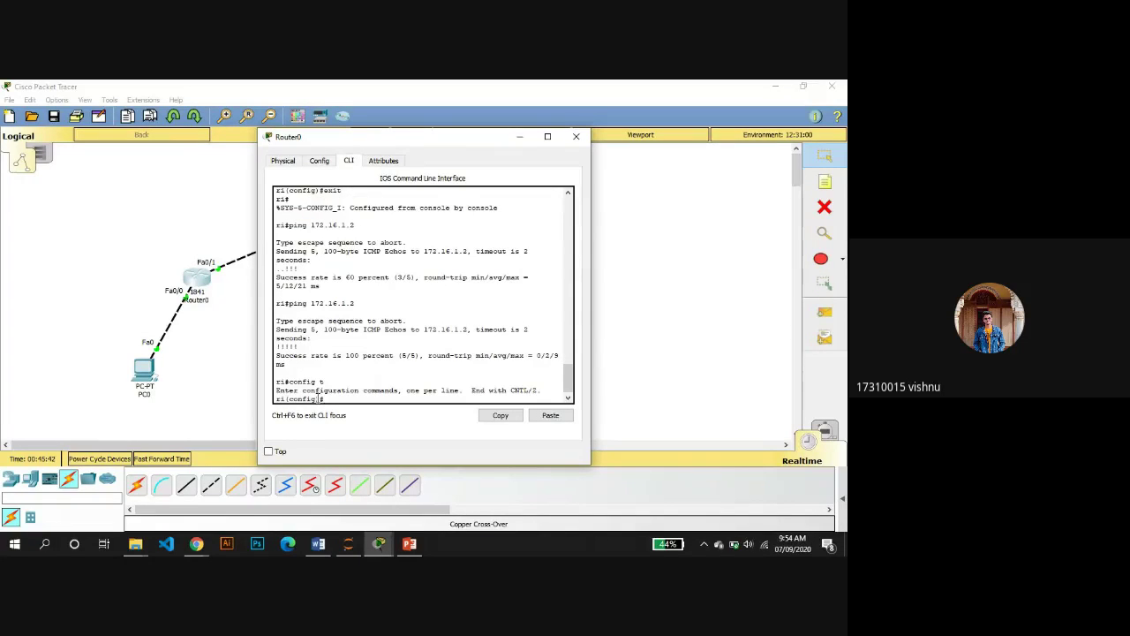
{"action": "type", "text": "ip"}
{"action": "type", "text": " route"}
{"action": "type", "text": " 1"}
{"action": "type", "text": "52"}
{"action": "type", "text": ".168.2."}
{"action": "type", "text": "0"}
{"action": "type", "text": " 25"}
{"action": "type", "text": "5"}
{"action": "type", "text": ".255.255"}
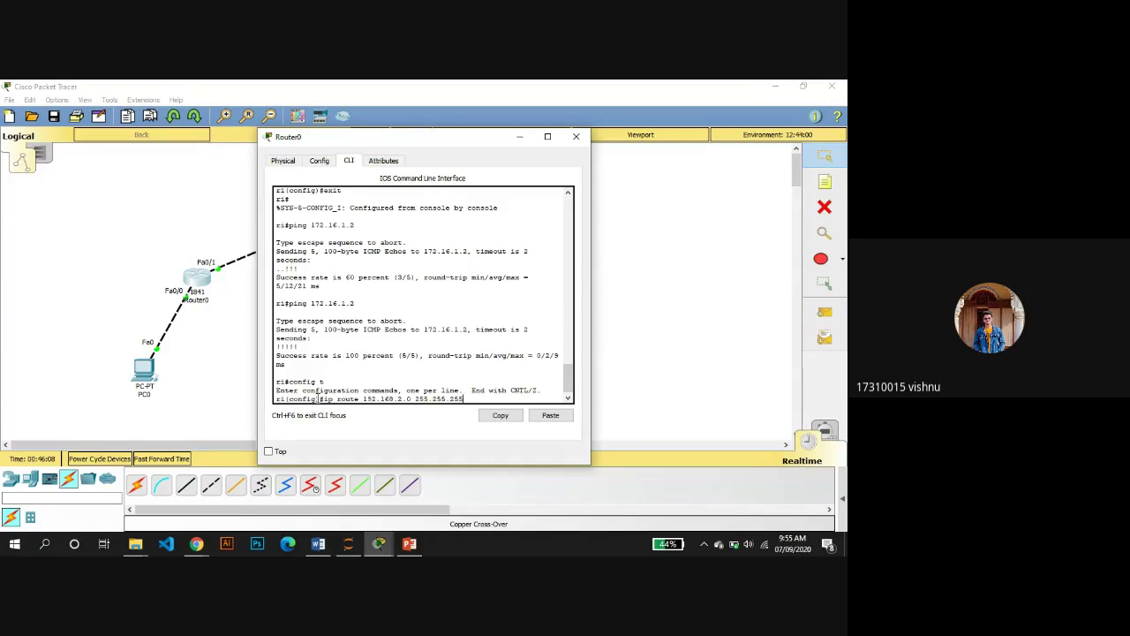
{"action": "type", "text": ".0 172.16.1.2"}
{"action": "key", "text": "Return"}
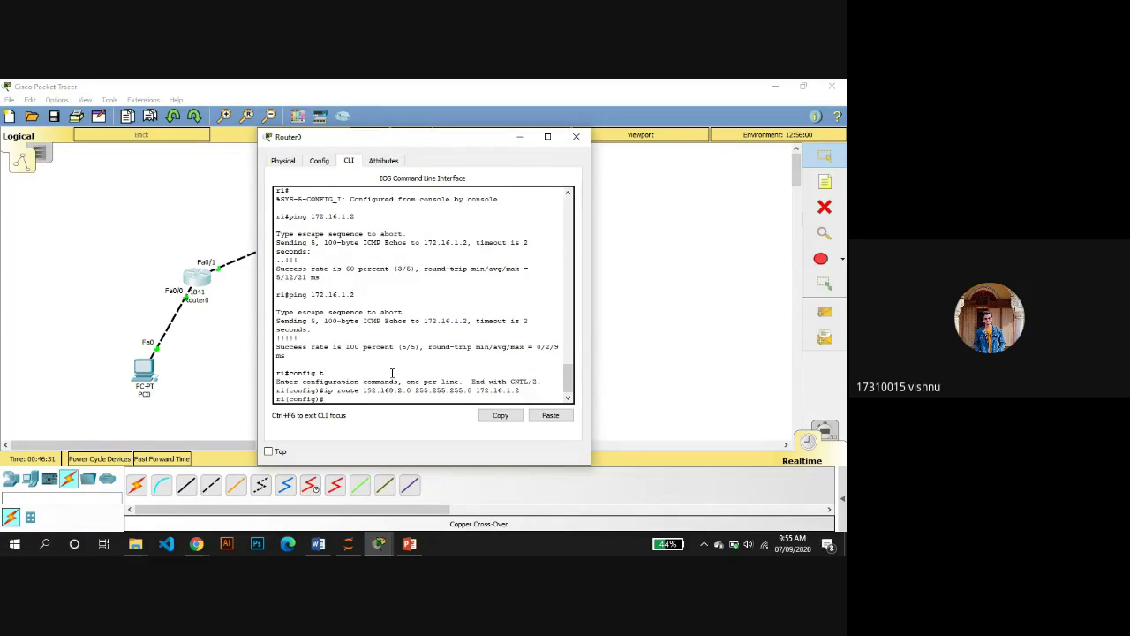
{"action": "left_click", "coordinate": [522, 138]}
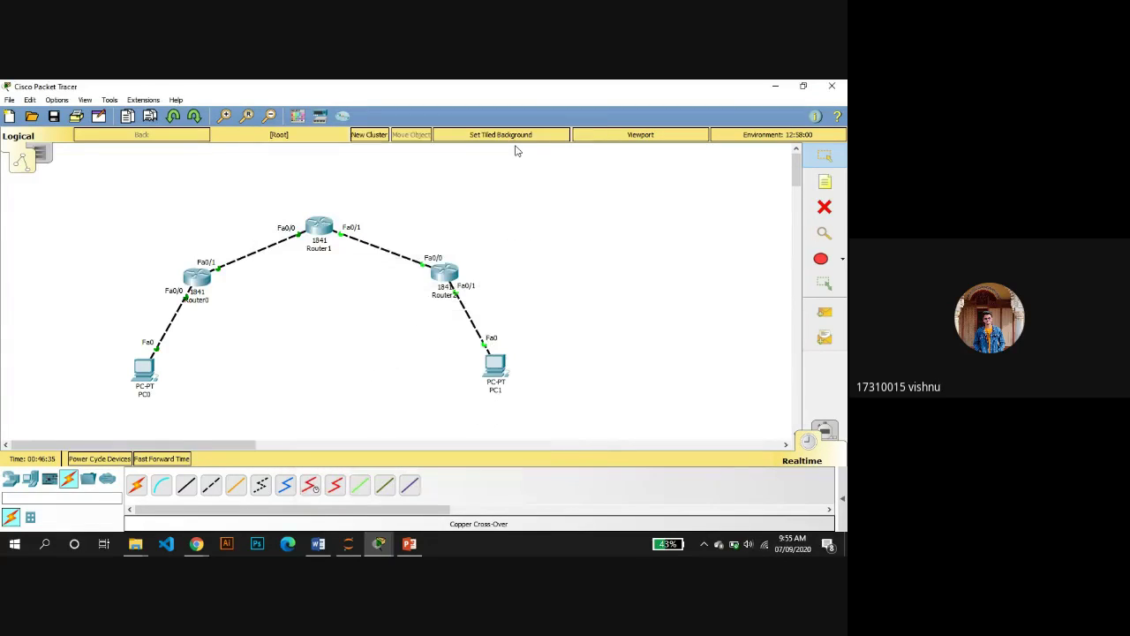
- Enter global configuration mode on Router2 and try the route entry 192.168.1.0 255.255.255.0 172.16.1.1 without a command keyword
{"action": "left_click", "coordinate": [446, 281]}
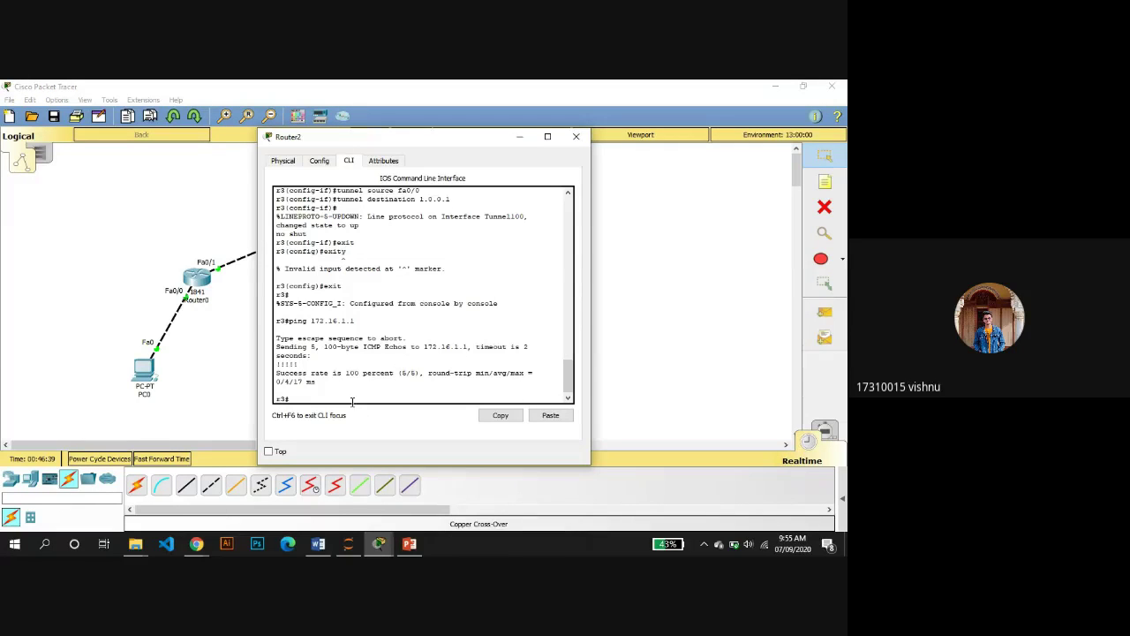
{"action": "type", "text": "config t"}
{"action": "key", "text": "Return"}
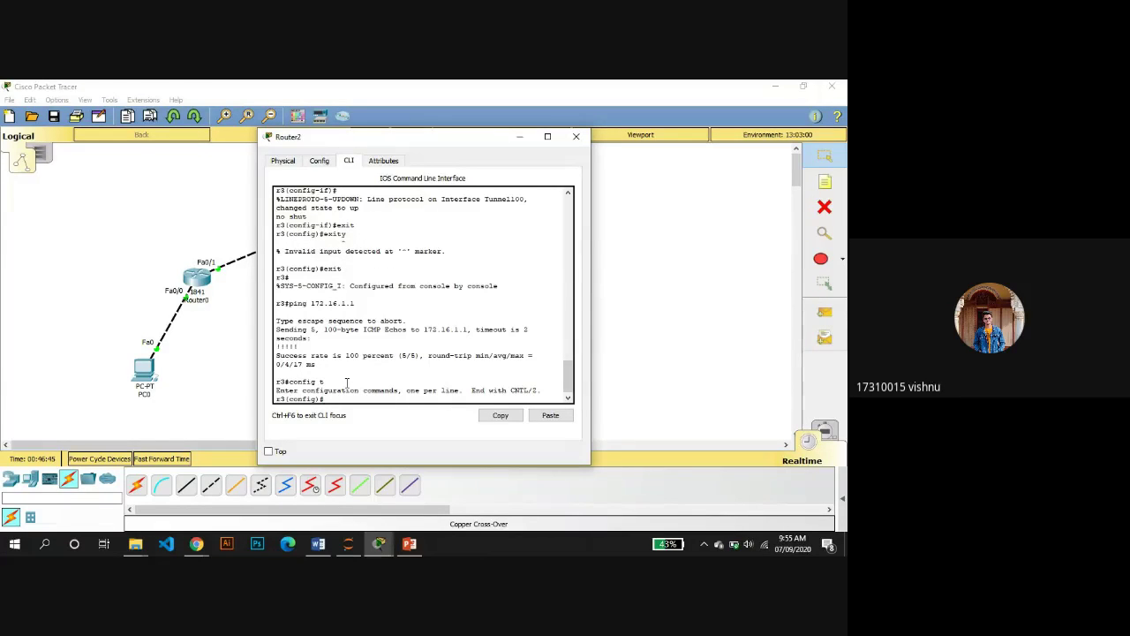
{"action": "type", "text": "192.168.1.0 255.255.255.0 172.16.1.1"}
{"action": "key", "text": "Return"}
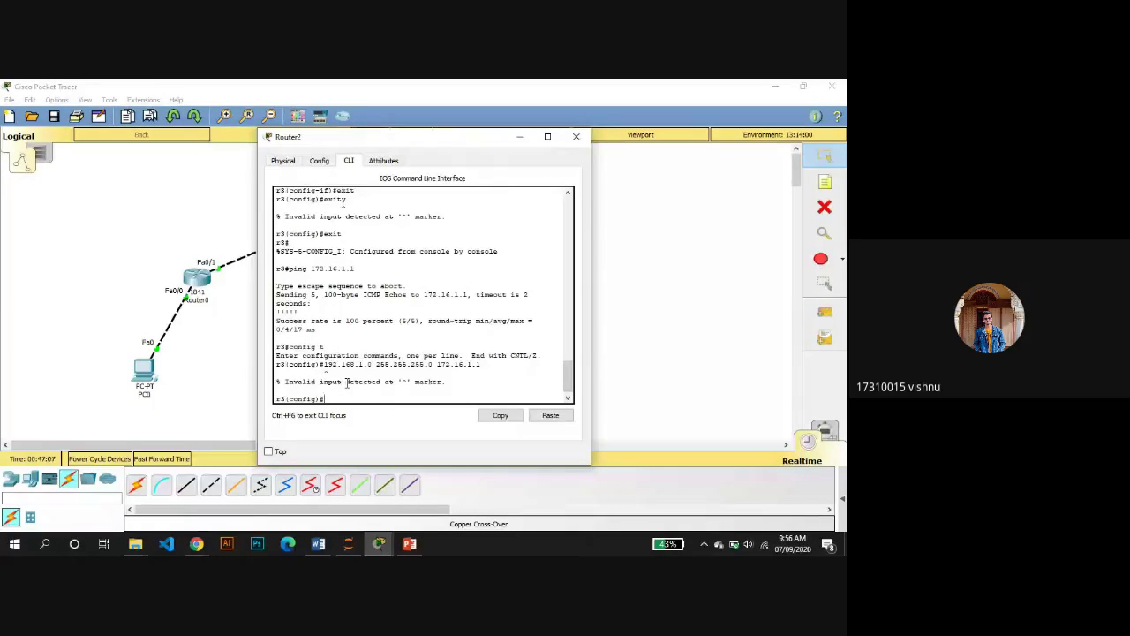
- Recall the rejected entry on Router2 and rerun it as ip route 192.168.1.0 255.255.255.0 172.16.1.1
{"action": "key", "text": "Up"}
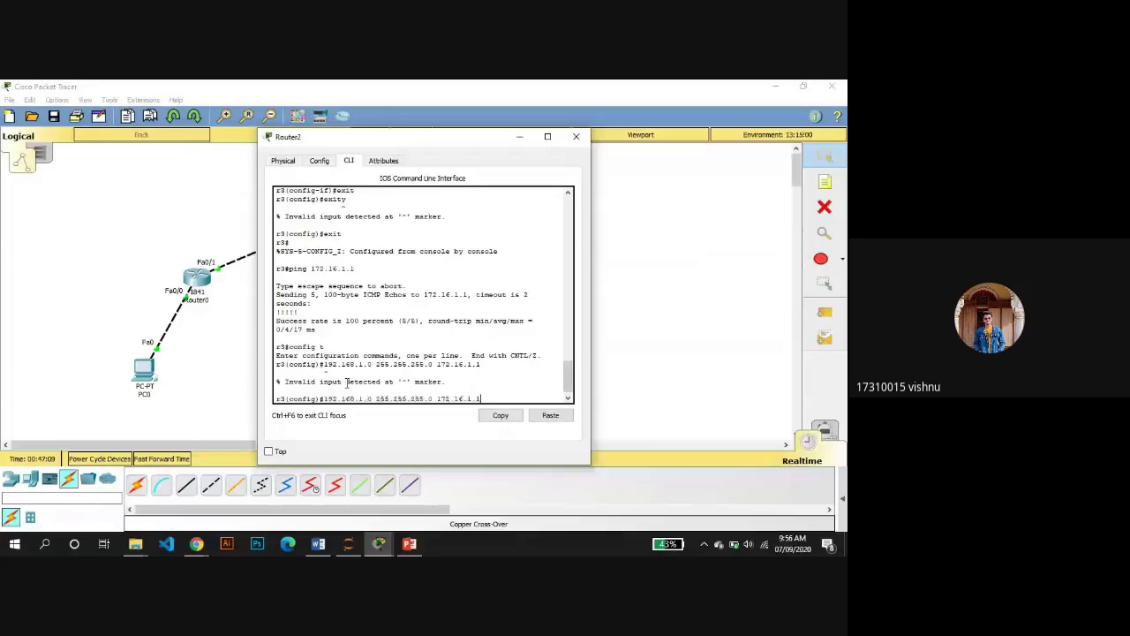
{"action": "key", "text": "Left"}
{"action": "key", "text": "Left"}
{"action": "key", "text": "Left"}
{"action": "key", "text": "Left"}
{"action": "key", "text": "Left"}
{"action": "key", "text": "Left"}
{"action": "key", "text": "Left"}
{"action": "key", "text": "Left"}
{"action": "key", "text": "Left"}
{"action": "key", "text": "Left"}
{"action": "key", "text": "Left"}
{"action": "key", "text": "Left"}
{"action": "key", "text": "Left"}
{"action": "key", "text": "Left"}
{"action": "key", "text": "Left"}
{"action": "key", "text": "Left"}
{"action": "key", "text": "Left"}
{"action": "key", "text": "Left"}
{"action": "key", "text": "Left"}
{"action": "key", "text": "Left"}
{"action": "key", "text": "Left"}
{"action": "key", "text": "Left"}
{"action": "key", "text": "Left"}
{"action": "key", "text": "Left"}
{"action": "key", "text": "Left"}
{"action": "key", "text": "Left"}
{"action": "key", "text": "Left"}
{"action": "key", "text": "Left"}
{"action": "key", "text": "Left"}
{"action": "key", "text": "Left"}
{"action": "key", "text": "Left"}
{"action": "key", "text": "Left"}
{"action": "key", "text": "Left"}
{"action": "type", "text": "ip route "}
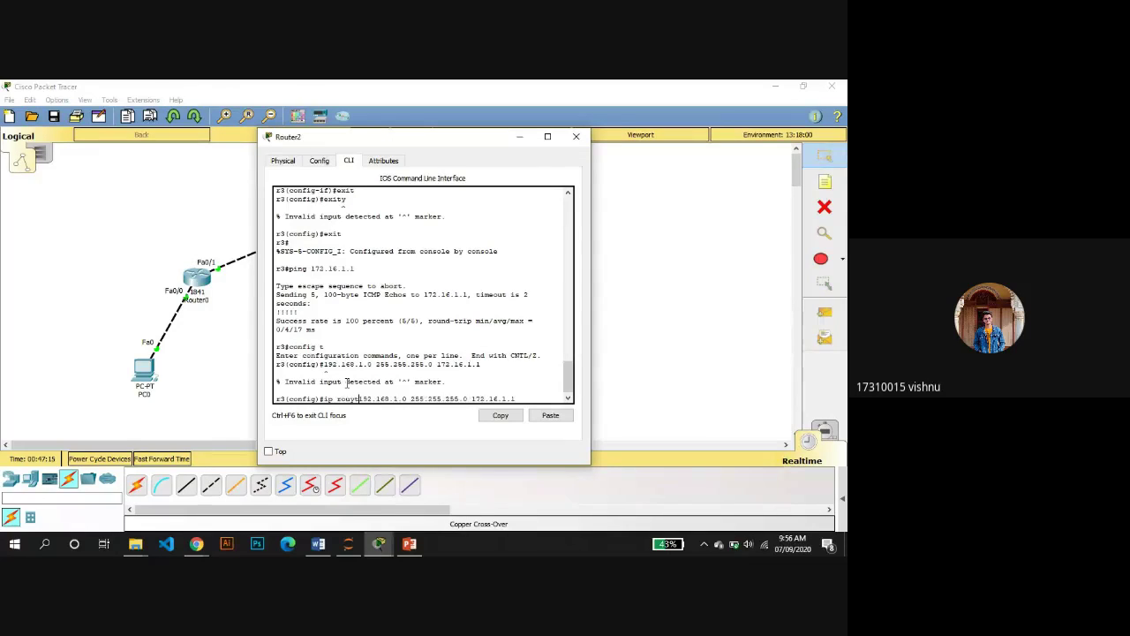
{"action": "type", "text": "e"}
{"action": "key", "text": "Left"}
{"action": "key", "text": "Left"}
{"action": "key", "text": "Left"}
{"action": "key", "text": "BackSpace"}
{"action": "key", "text": "Right"}
{"action": "key", "text": "Right"}
{"action": "key", "text": "Return"}
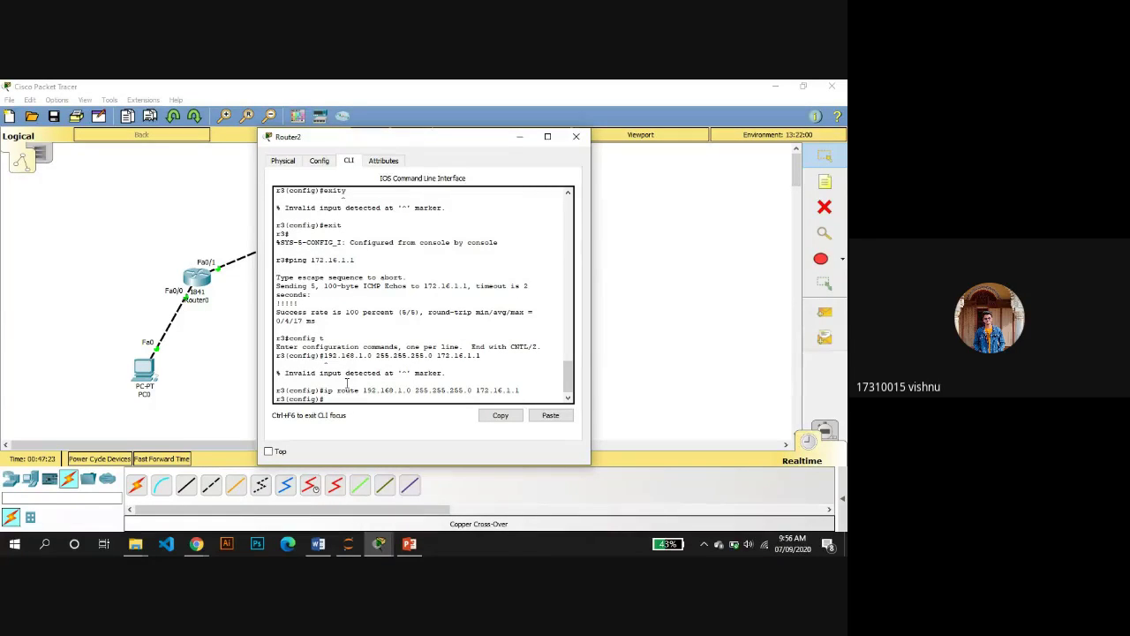
- Exit configuration mode on Router0 and review its tunnel status and settings with show interfaces Tunnel 10
{"action": "left_click", "coordinate": [212, 279]}
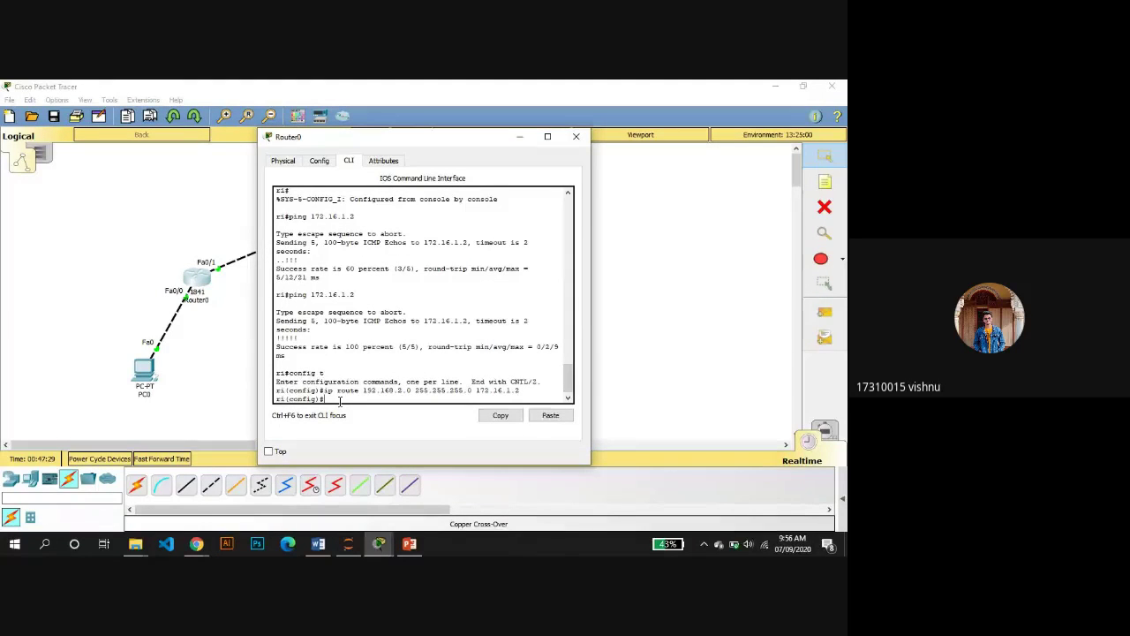
{"action": "key", "text": "Return"}
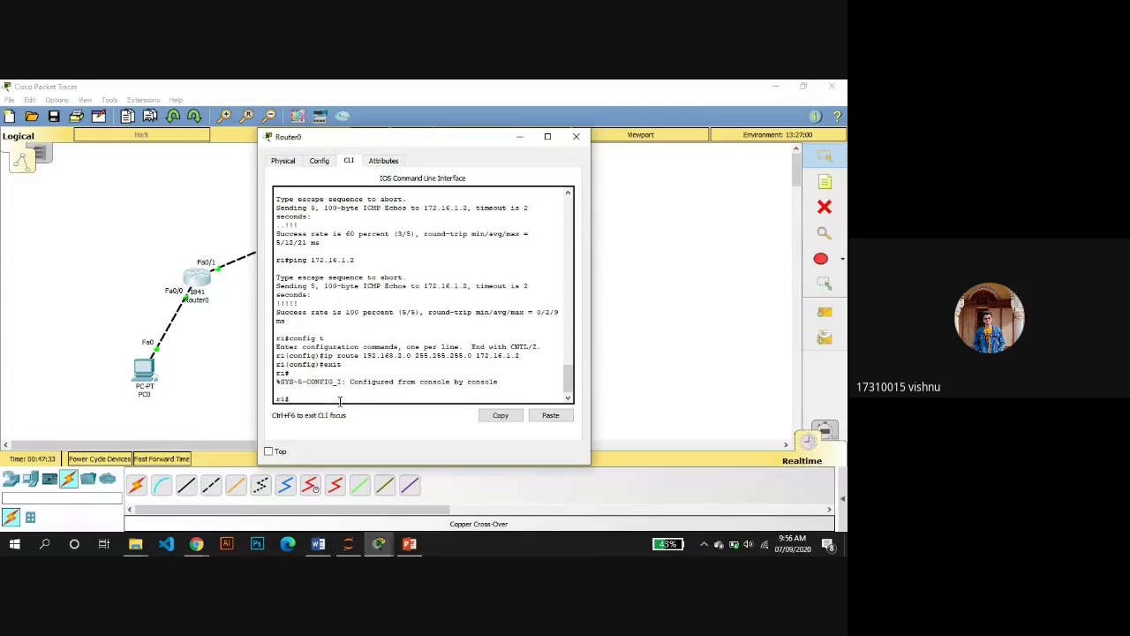
{"action": "type", "text": "show interfaces"}
{"action": "type", "text": "Tunnel 10"}
{"action": "key", "text": "Return"}
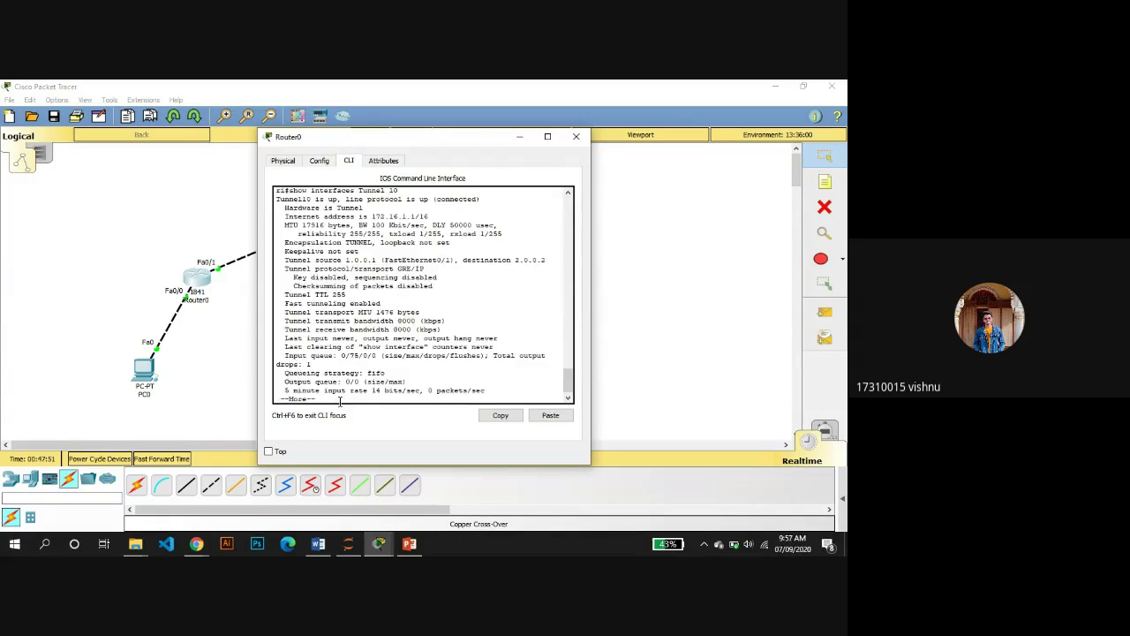
{"action": "scroll", "coordinate": [375, 278], "scroll_direction": "up", "scroll_amount": 2}
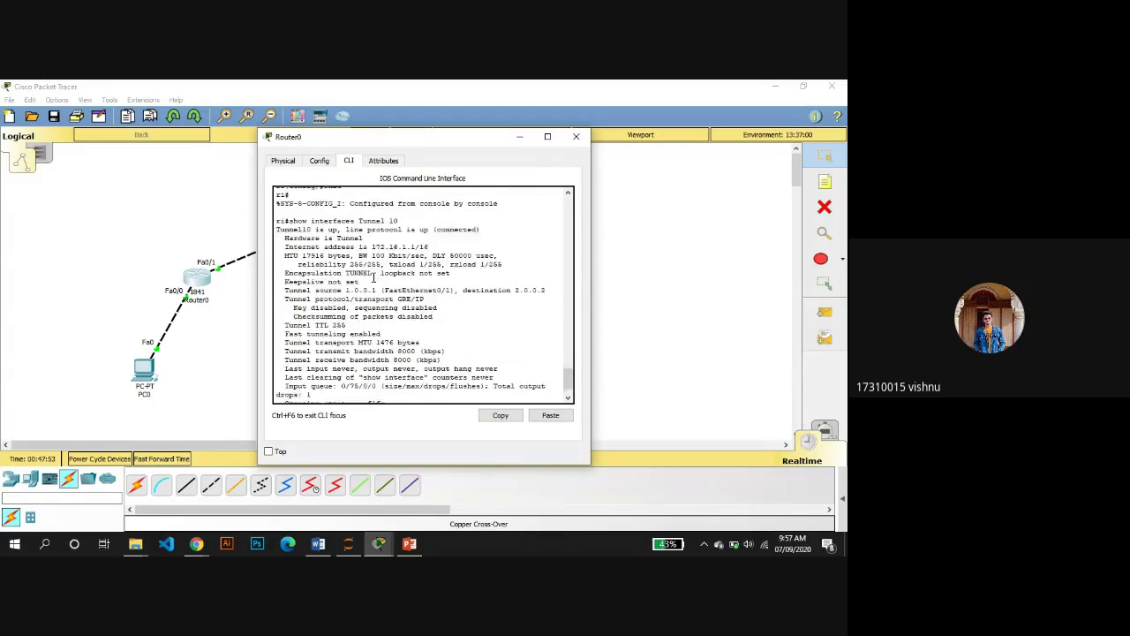
{"action": "scroll", "coordinate": [375, 278], "scroll_direction": "down", "scroll_amount": 2}
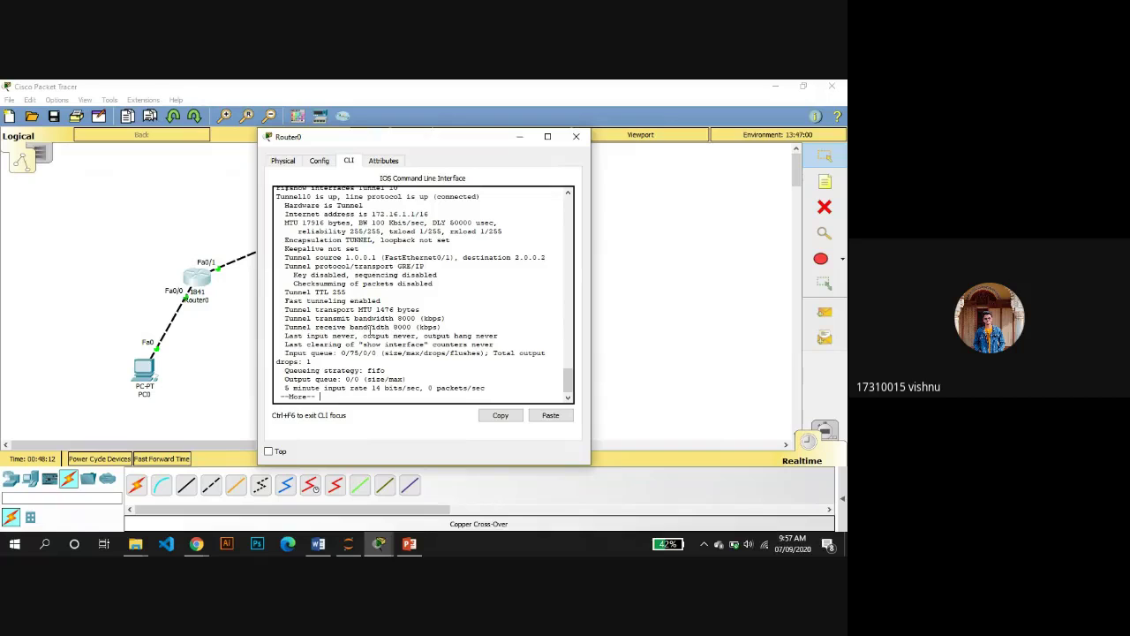
{"action": "left_click", "coordinate": [526, 136]}
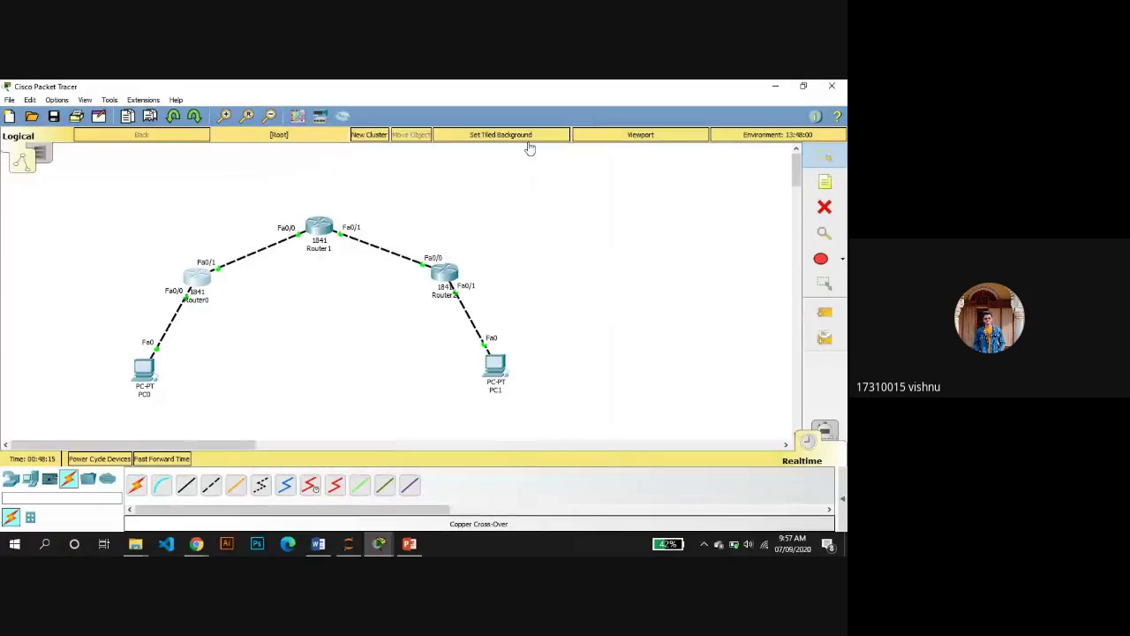
- Exit configuration mode on Router2 and review its tunnel status and settings with show interfaces Tunnel 100
{"action": "left_click", "coordinate": [446, 275]}
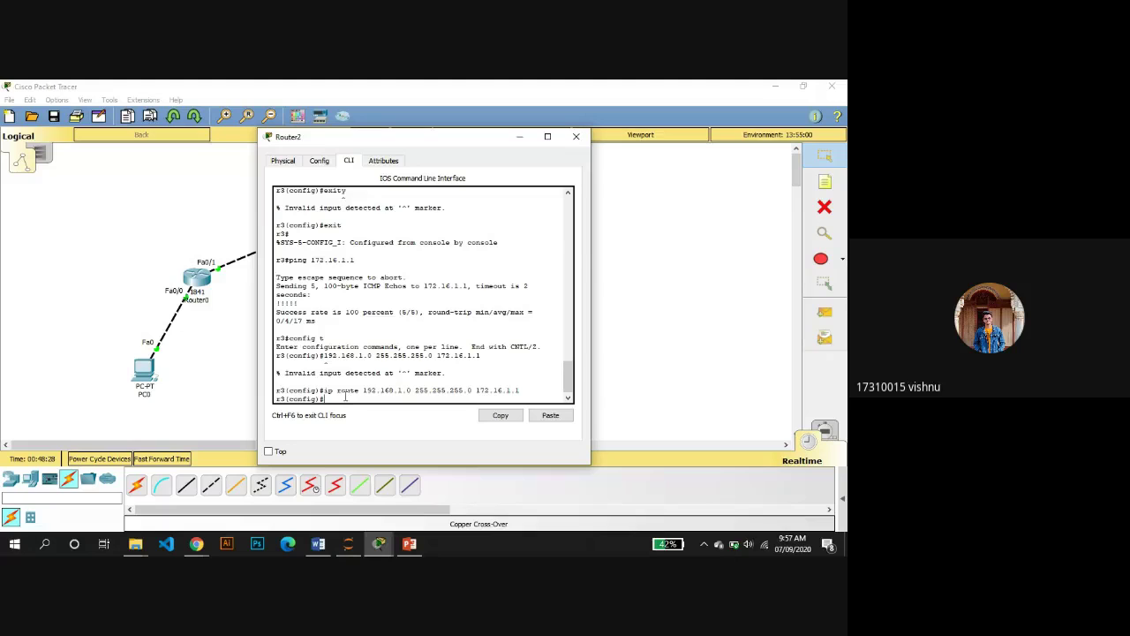
{"action": "key", "text": "Return"}
{"action": "type", "text": "exit"}
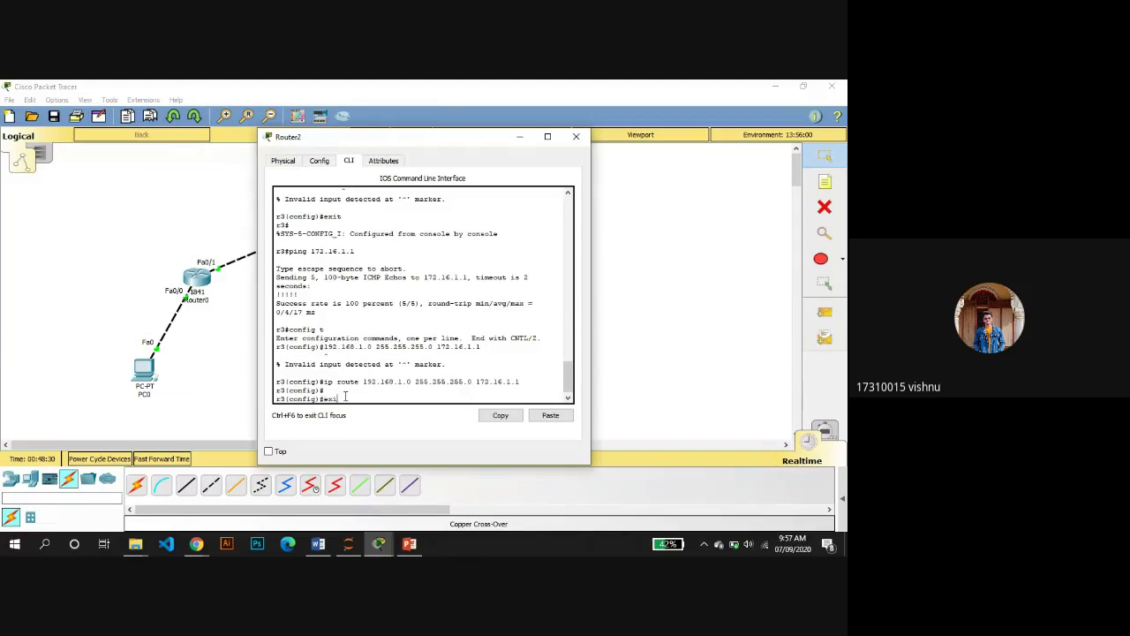
{"action": "key", "text": "Return"}
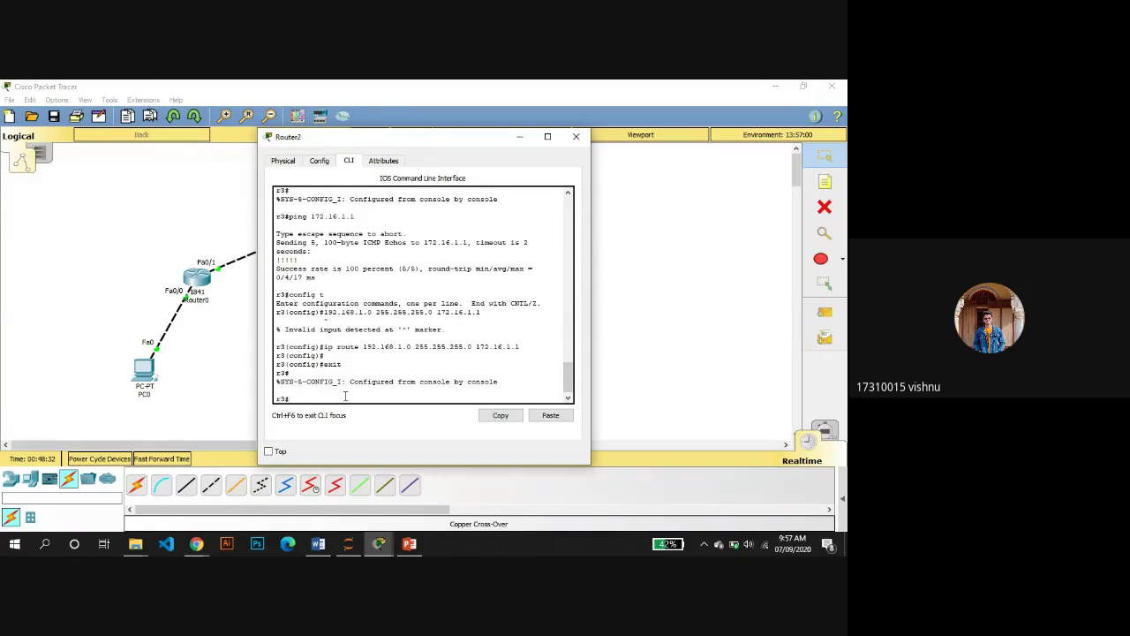
{"action": "type", "text": "show interfaces Tunnel 100"}
{"action": "key", "text": "Return"}
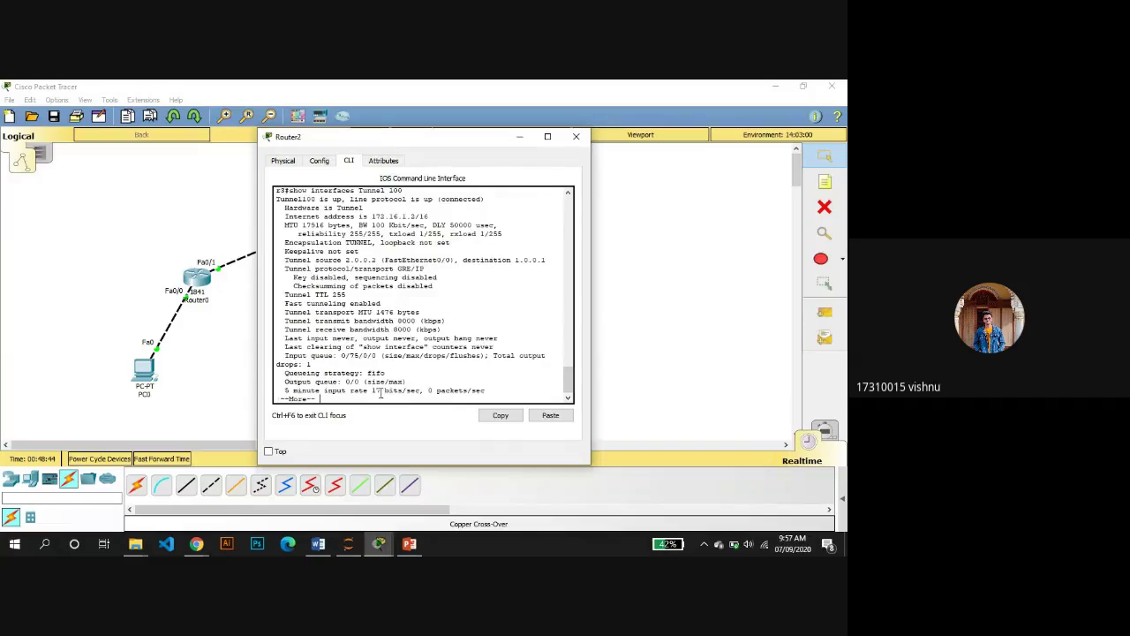
{"action": "scroll", "coordinate": [378, 253], "scroll_direction": "up", "scroll_amount": 2}
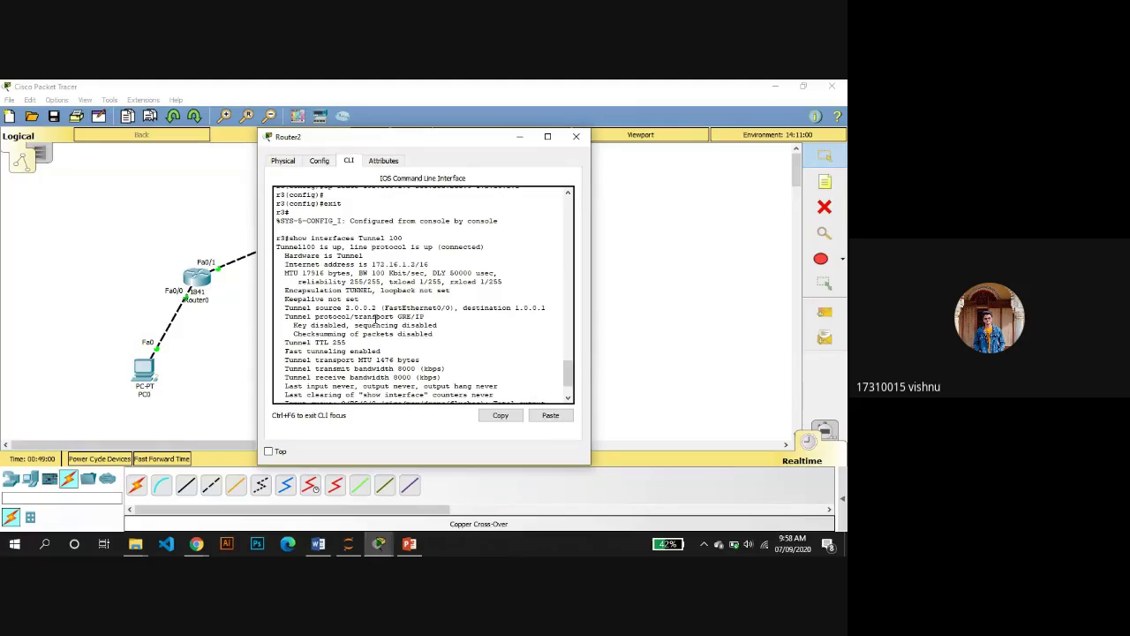
{"action": "scroll", "coordinate": [381, 318], "scroll_direction": "down", "scroll_amount": 2}
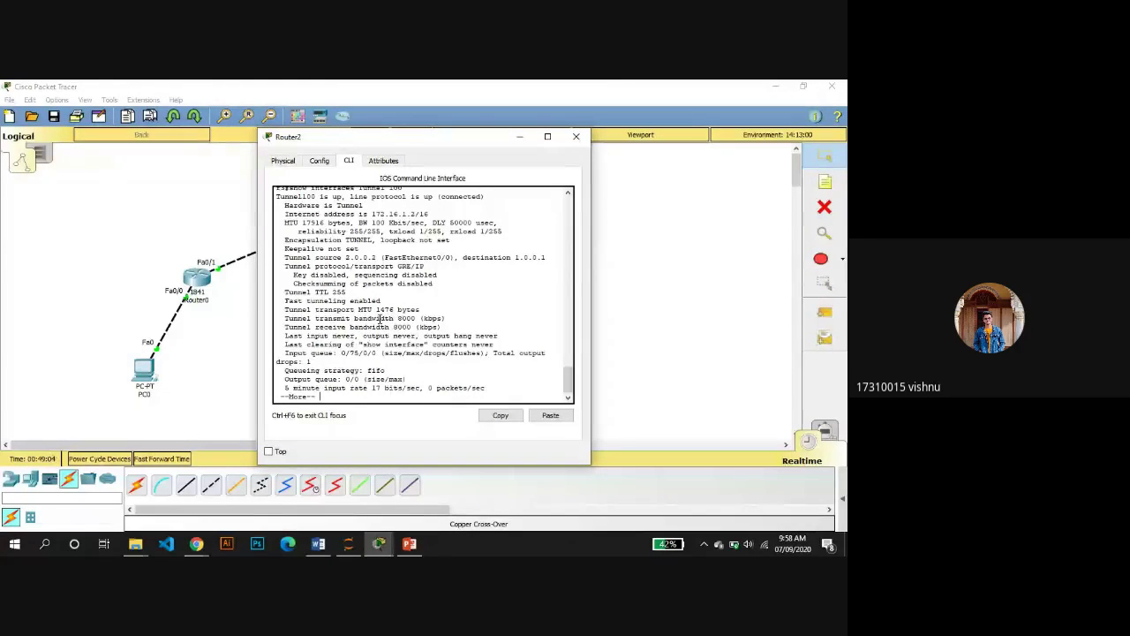
{"action": "key", "text": "Return"}
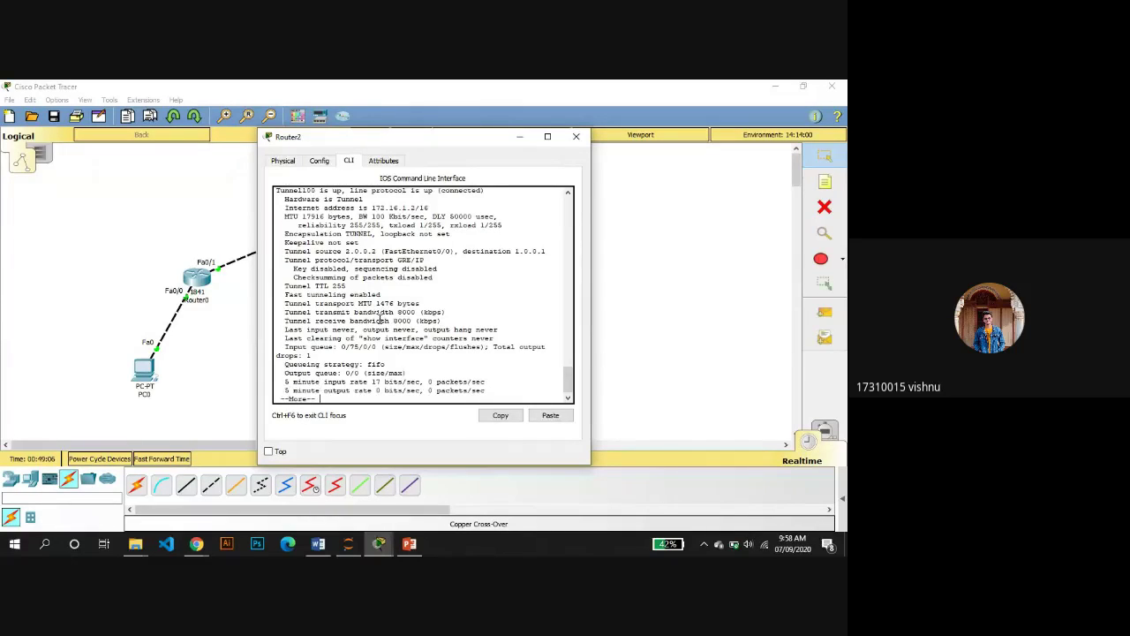
{"action": "left_click", "coordinate": [520, 138]}
- Assign PC0 the static IP address 192.168.1.2 with subnet mask 255.255.255.0
{"action": "left_click", "coordinate": [144, 372]}
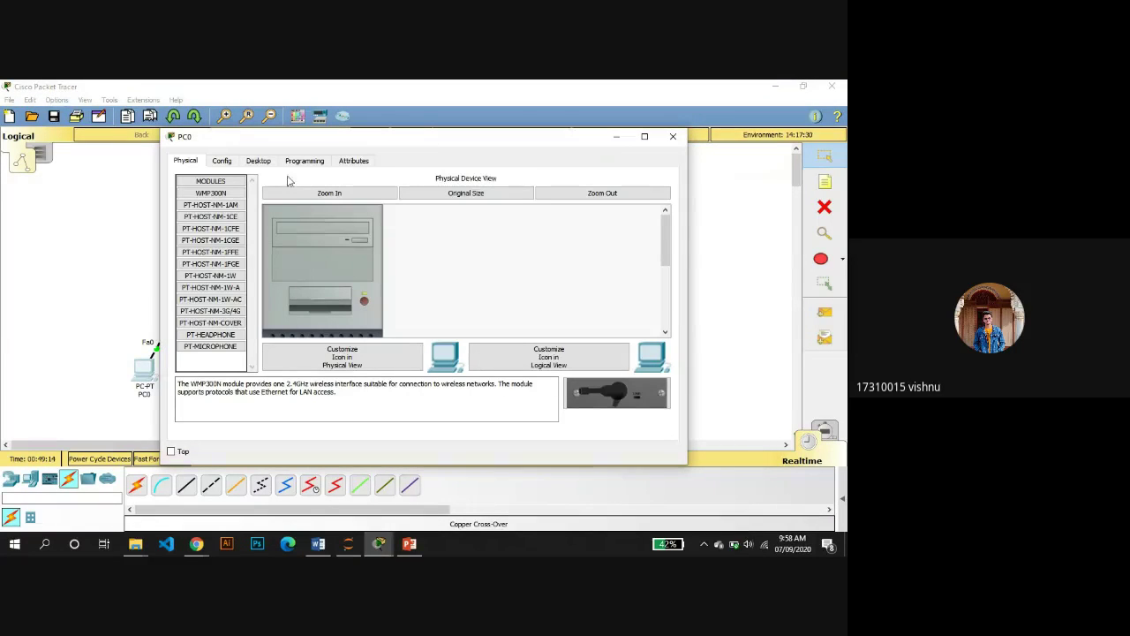
{"action": "left_click", "coordinate": [261, 163]}
{"action": "left_click", "coordinate": [220, 226]}
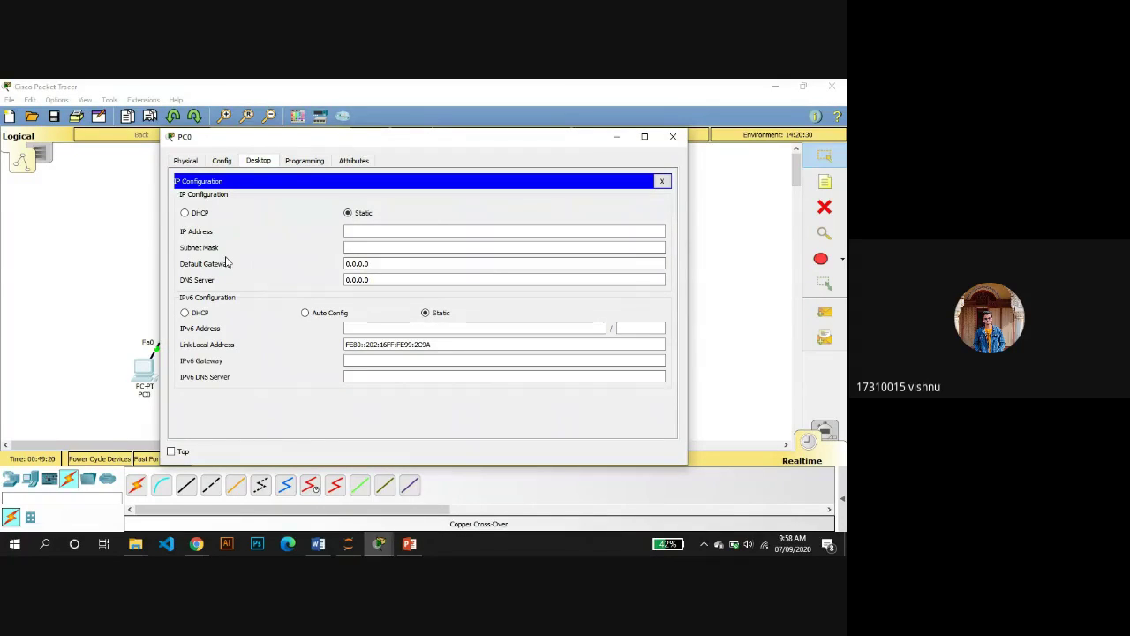
{"action": "left_click", "coordinate": [356, 231]}
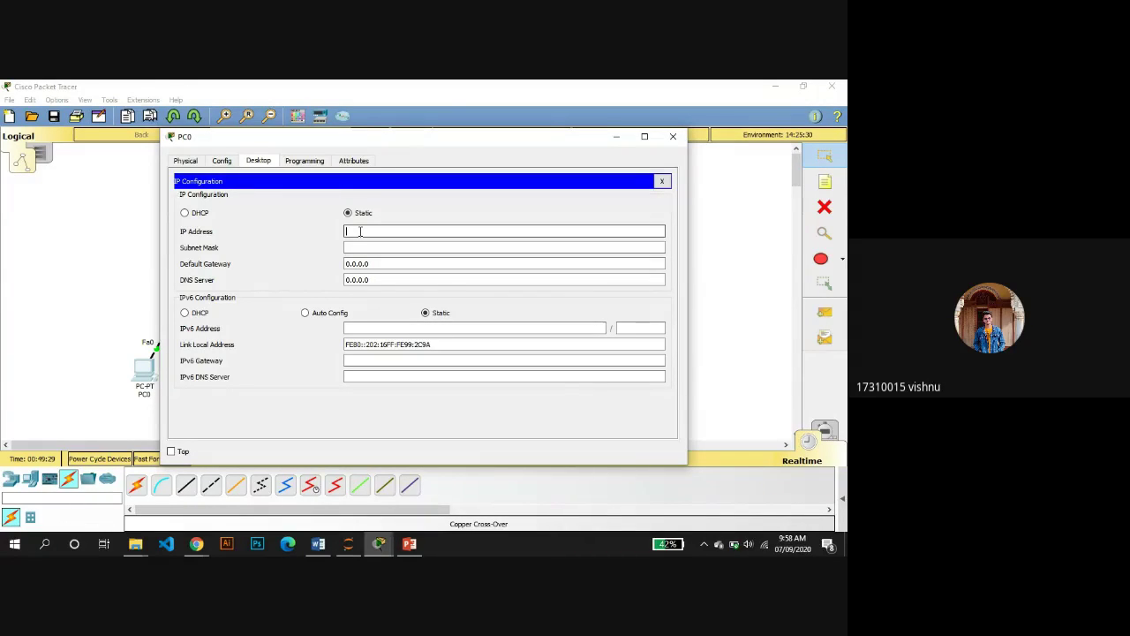
{"action": "type", "text": "192.168.1.2"}
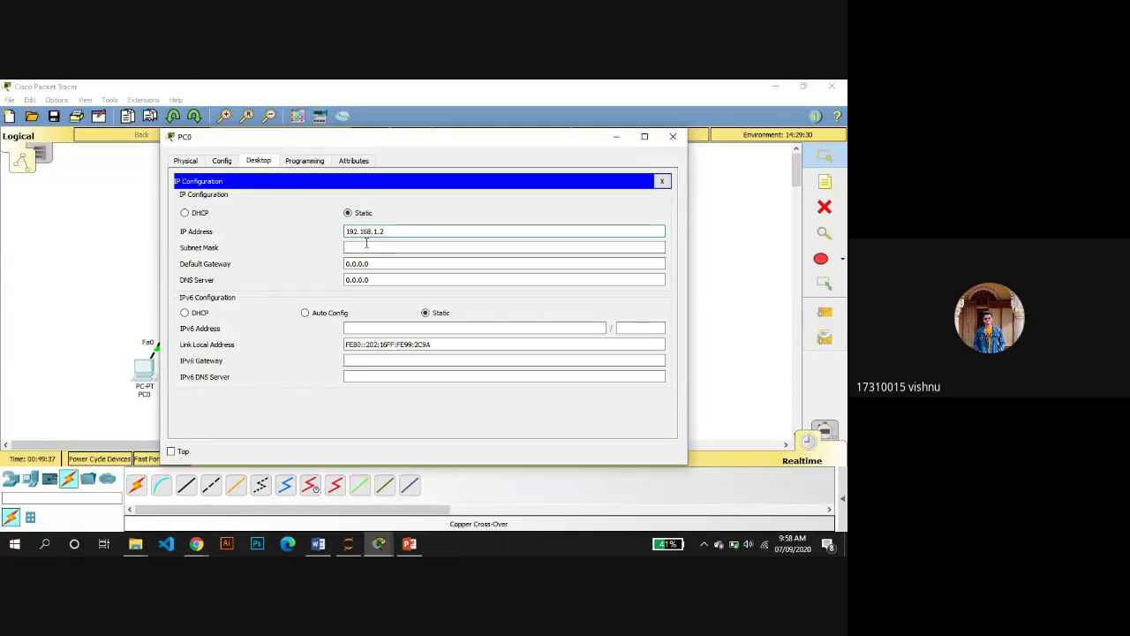
{"action": "left_click", "coordinate": [367, 247]}
- Set PC0's default gateway to 192.168.1.1 and close its device window
{"action": "left_click", "coordinate": [370, 263]}
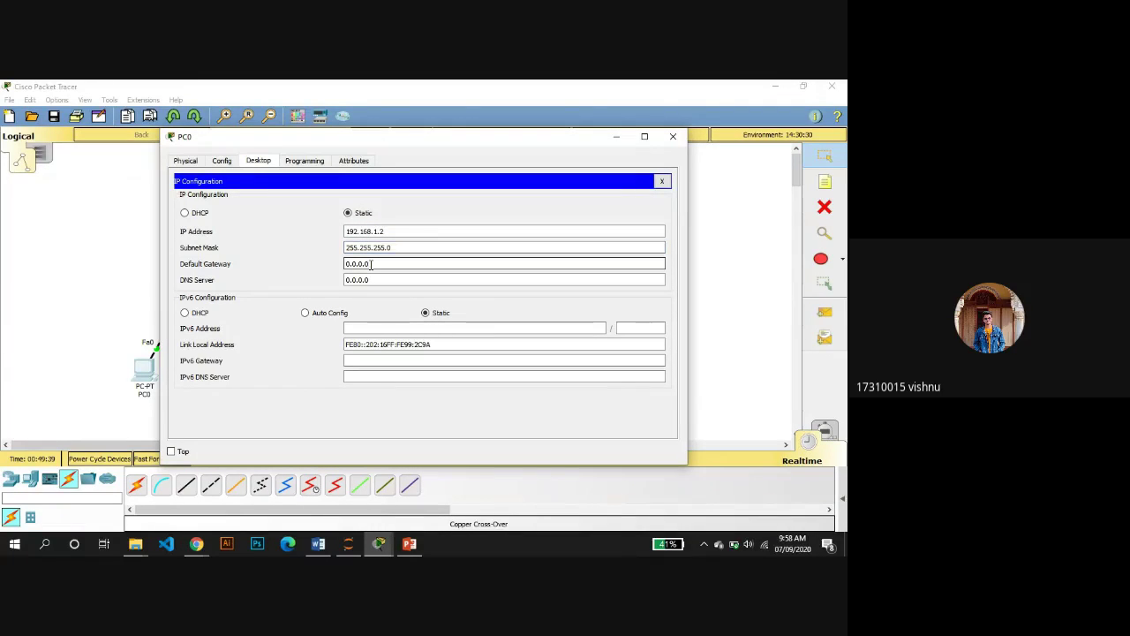
{"action": "key", "text": "BackSpace"}
{"action": "key", "text": "BackSpace"}
{"action": "key", "text": "BackSpace"}
{"action": "key", "text": "BackSpace"}
{"action": "key", "text": "BackSpace"}
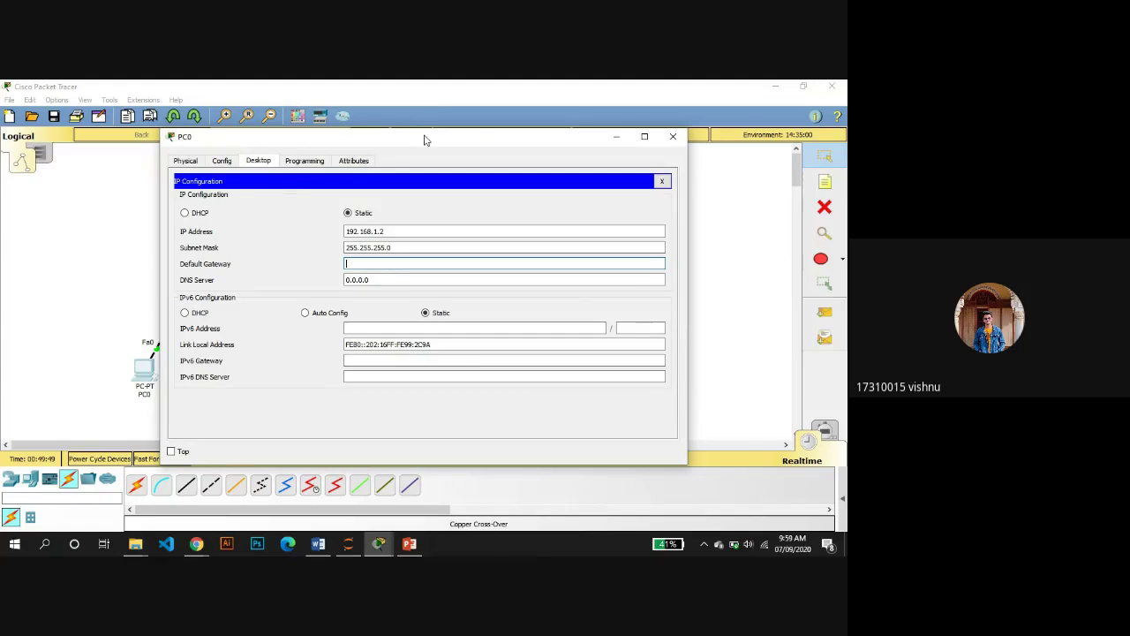
{"action": "left_click_drag", "start_coordinate": [415, 139], "coordinate": [549, 141]}
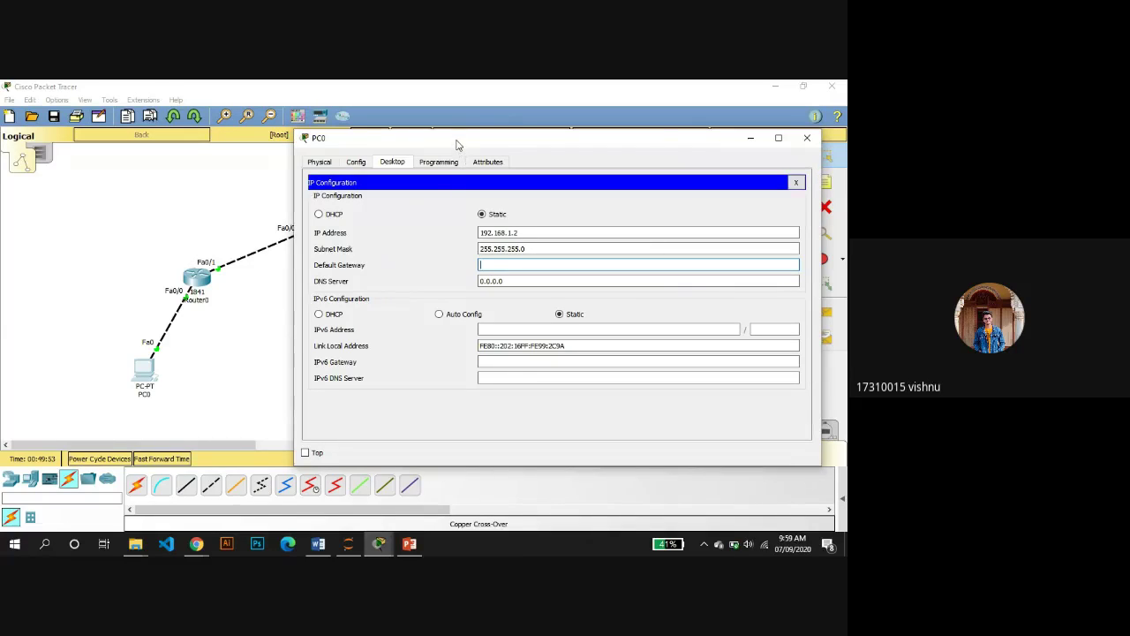
{"action": "left_click_drag", "start_coordinate": [457, 148], "coordinate": [293, 164]}
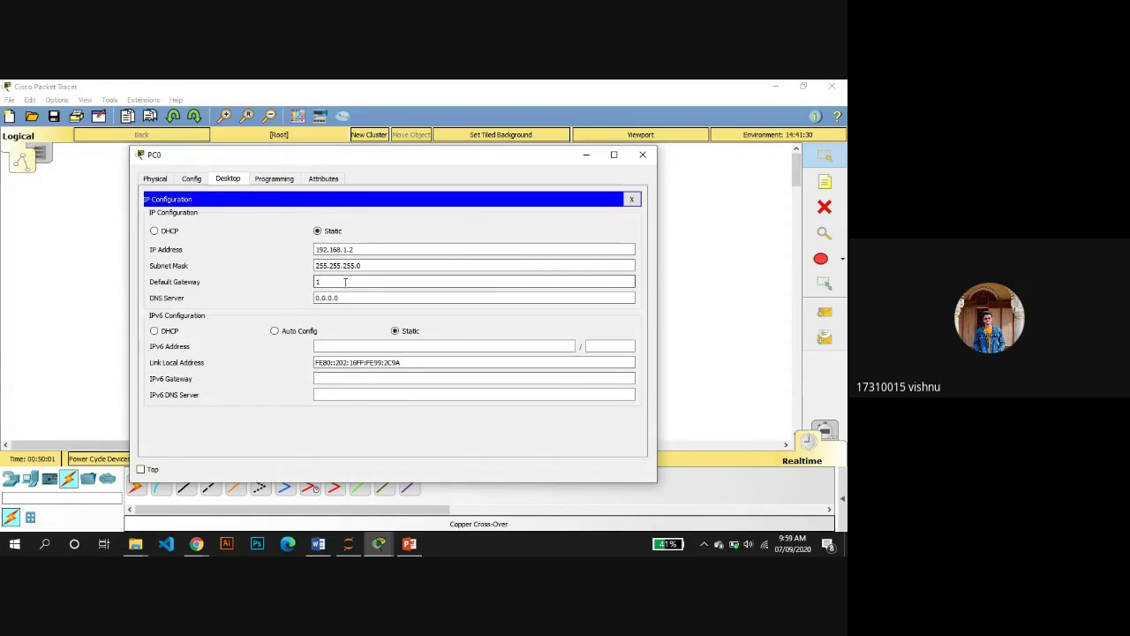
{"action": "type", "text": "2.168.1.1"}
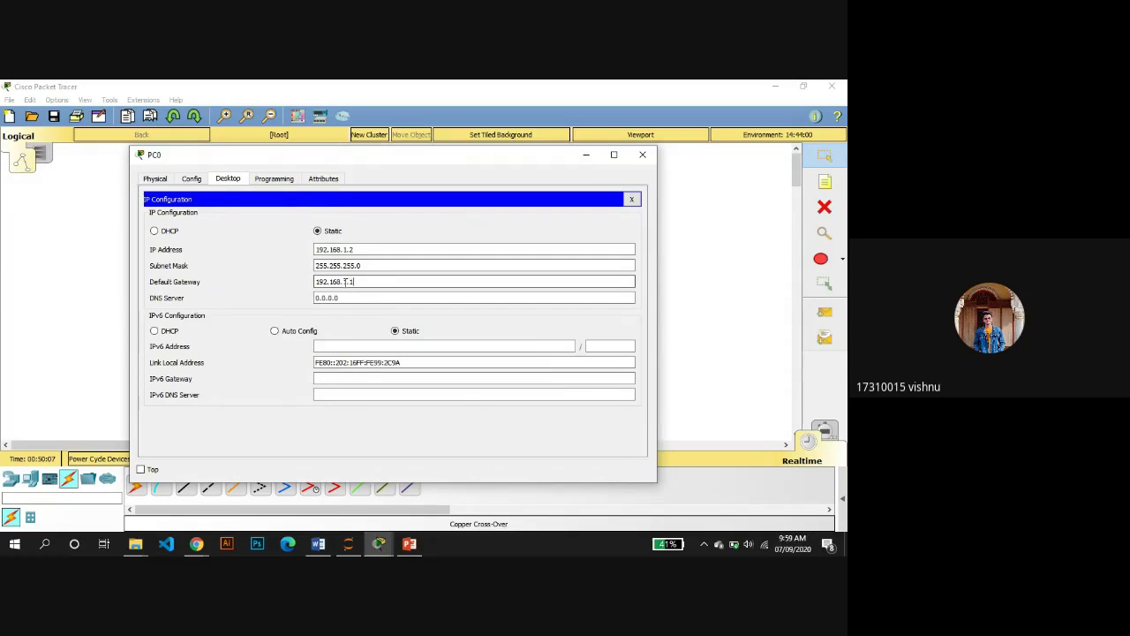
{"action": "left_click", "coordinate": [645, 155]}
- Assign PC1 the static IP address 192.168.2.2 with subnet mask 255.255.255.0
{"action": "left_click", "coordinate": [494, 364]}
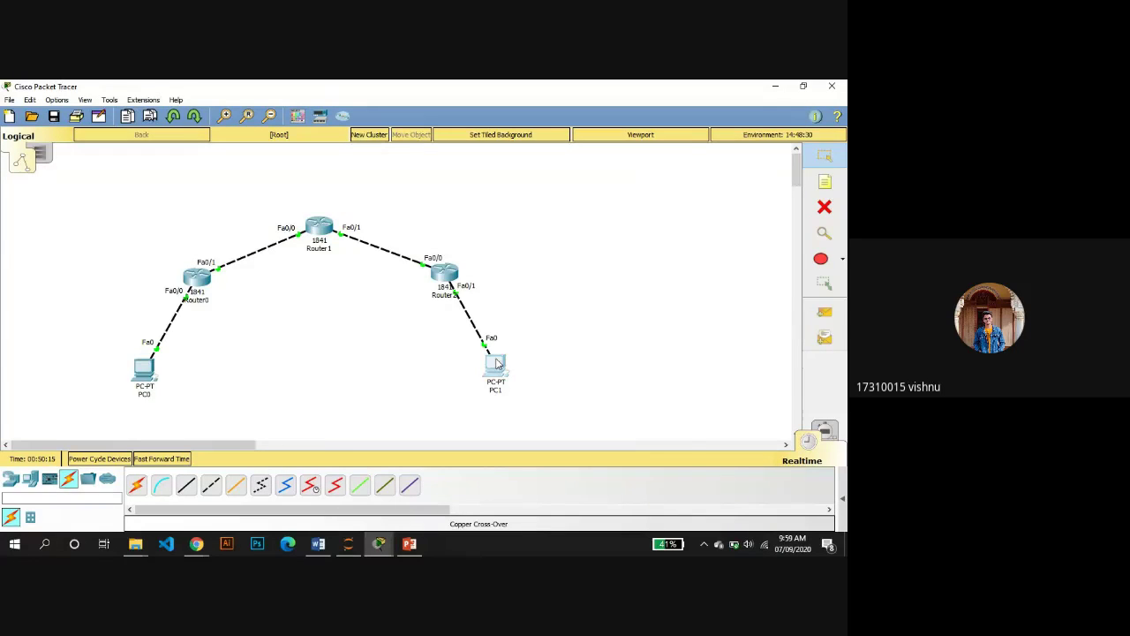
{"action": "left_click", "coordinate": [222, 160]}
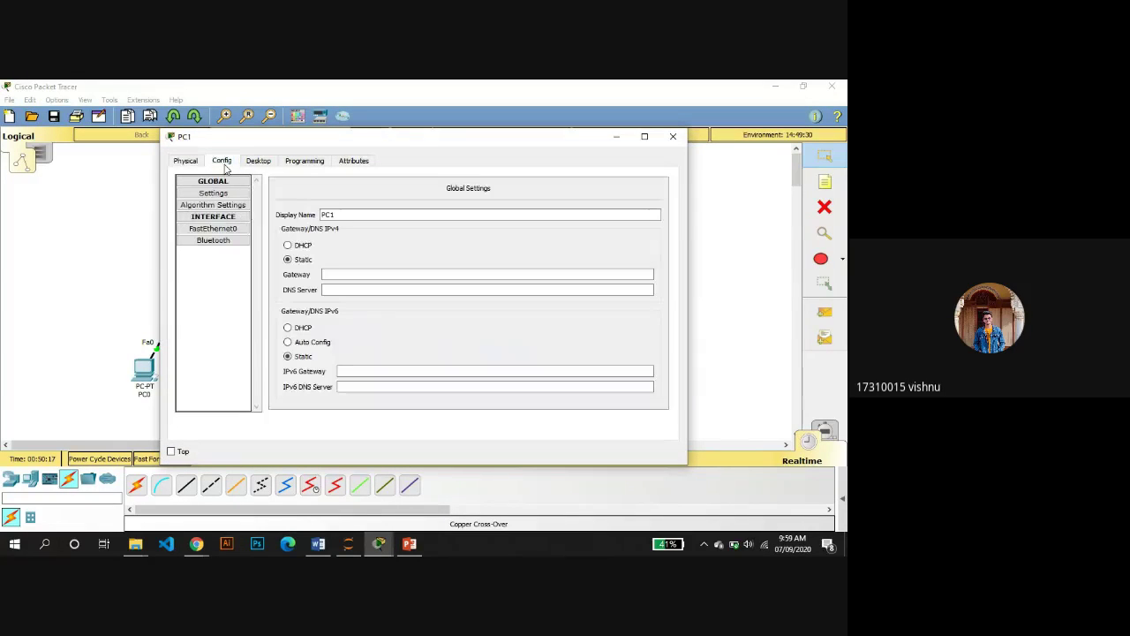
{"action": "left_click", "coordinate": [262, 164]}
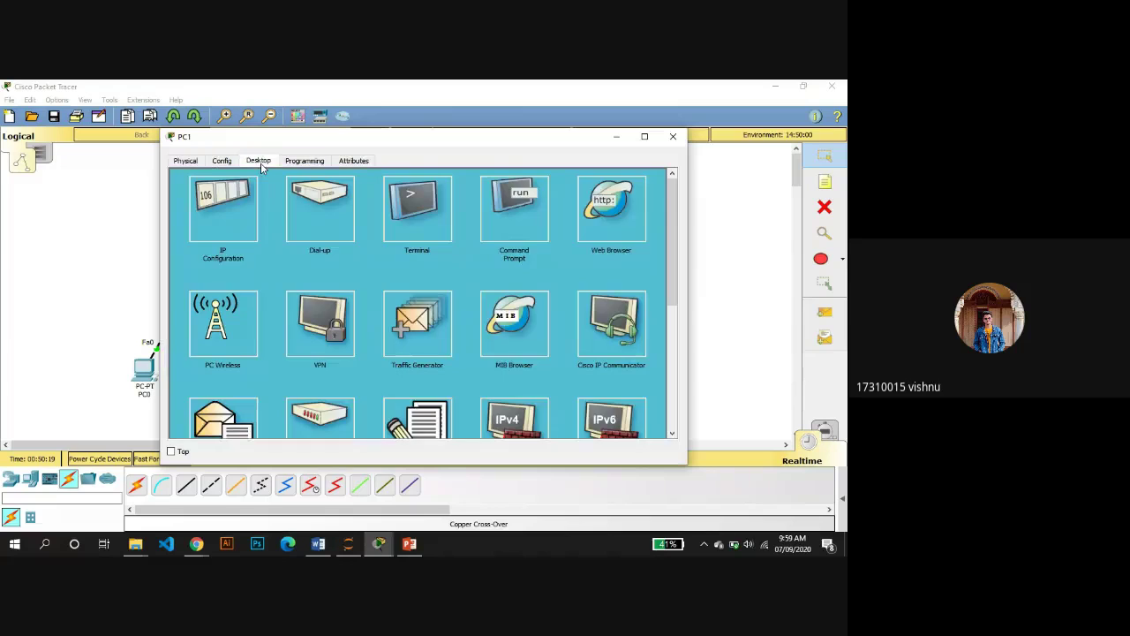
{"action": "left_click", "coordinate": [221, 201]}
{"action": "left_click", "coordinate": [350, 232]}
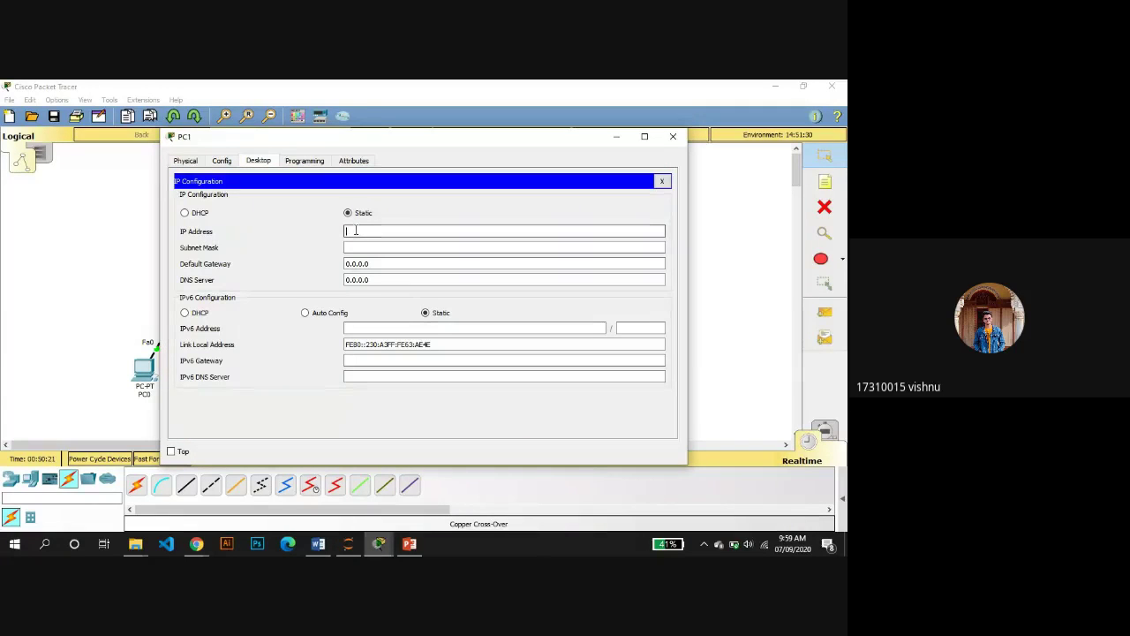
{"action": "type", "text": "1"}
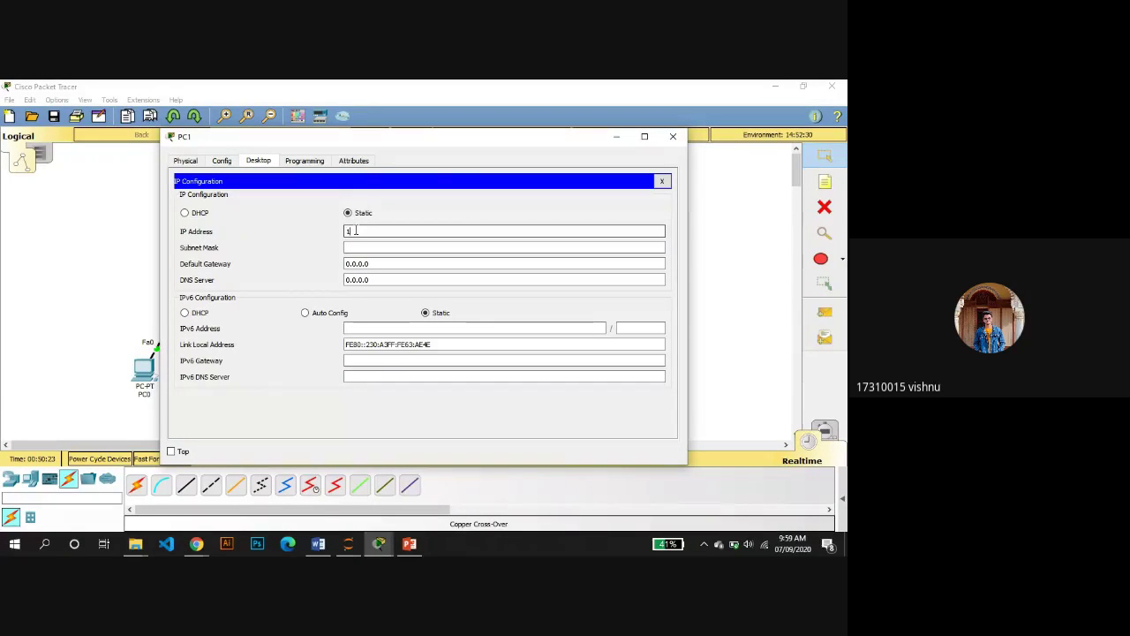
{"action": "type", "text": "92.168.2.2"}
{"action": "left_click", "coordinate": [370, 248]}
- Set PC1's default gateway to 192.168.2.1 and close its device window
{"action": "left_click", "coordinate": [369, 263]}
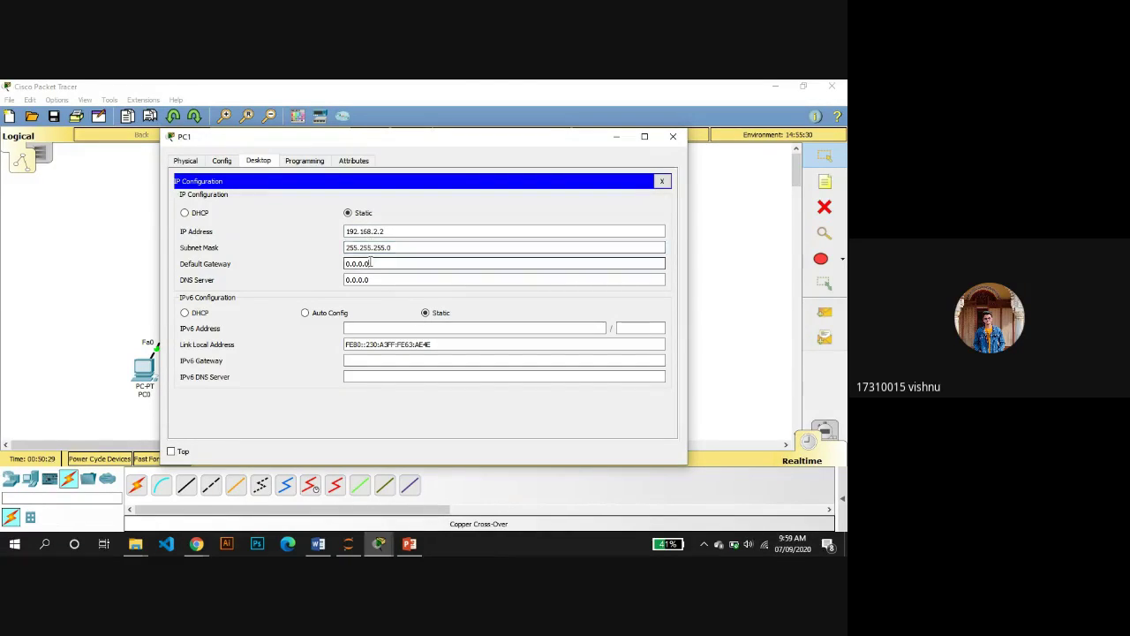
{"action": "key", "text": "BackSpace"}
{"action": "key", "text": "BackSpace"}
{"action": "key", "text": "BackSpace"}
{"action": "key", "text": "BackSpace"}
{"action": "key", "text": "BackSpace"}
{"action": "type", "text": "192.168.2.1"}
{"action": "left_click", "coordinate": [466, 246]}
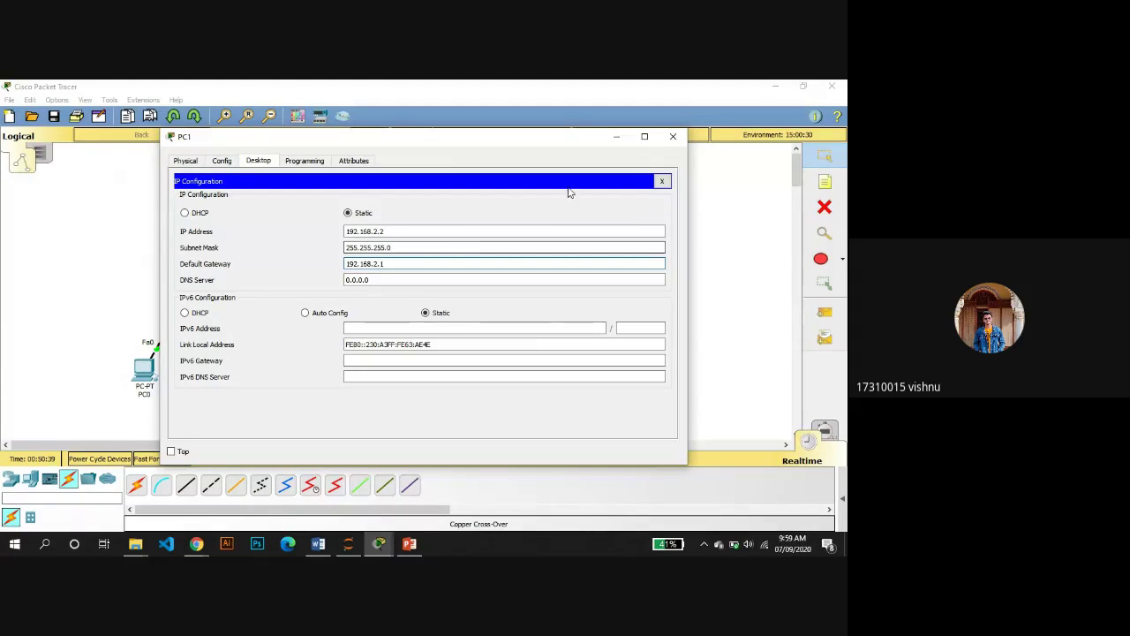
{"action": "left_click", "coordinate": [671, 138]}
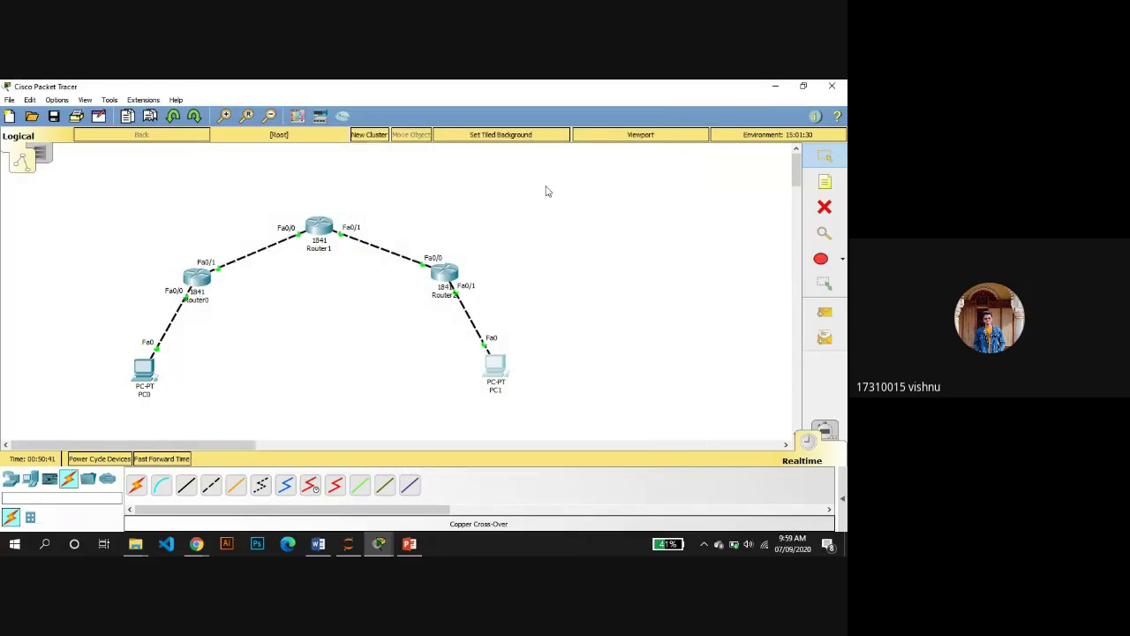
- Review PC0's IP settings by running ipconfig in its command prompt
{"action": "left_click", "coordinate": [147, 369]}
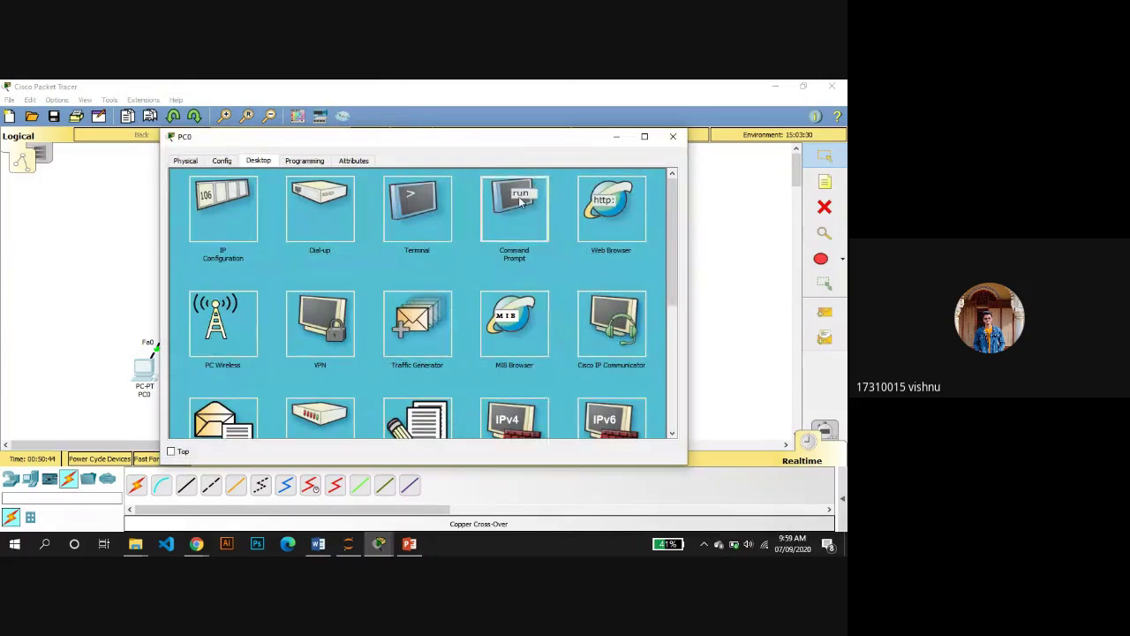
{"action": "left_click", "coordinate": [518, 196]}
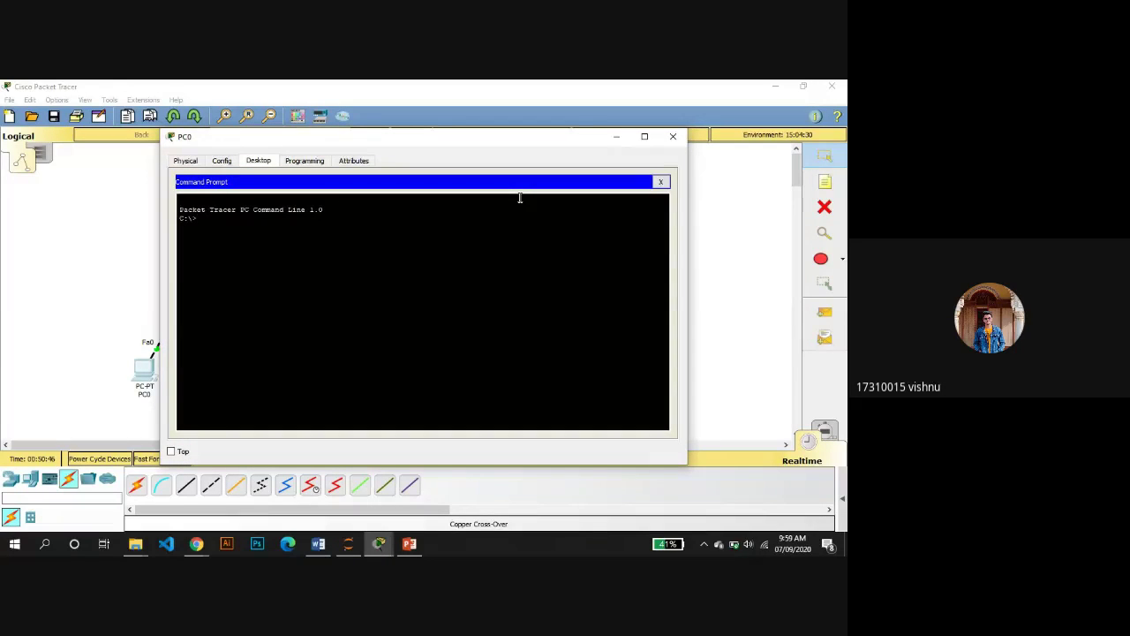
{"action": "type", "text": "ipconfig"}
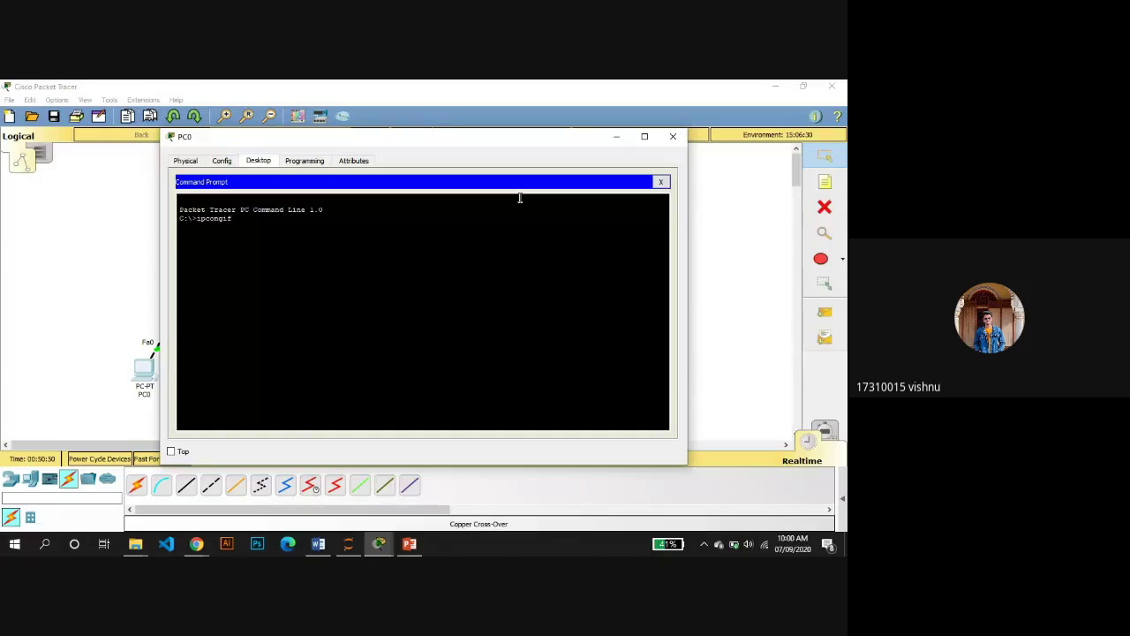
{"action": "key", "text": "BackSpace"}
{"action": "key", "text": "BackSpace"}
{"action": "key", "text": "BackSpace"}
{"action": "type", "text": "fig"}
{"action": "key", "text": "Return"}
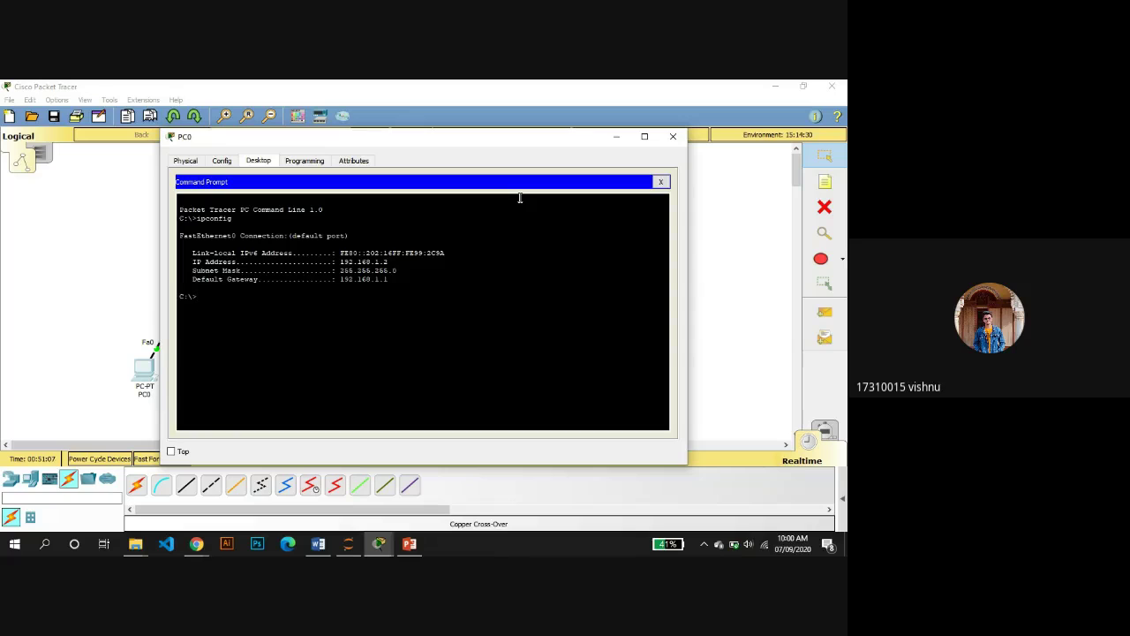
- Ping PC1 at 192.168.2.2 twice from PC0's command prompt, then minimize PC0's window
{"action": "type", "text": "ping"}
{"action": "left_click", "coordinate": [617, 136]}
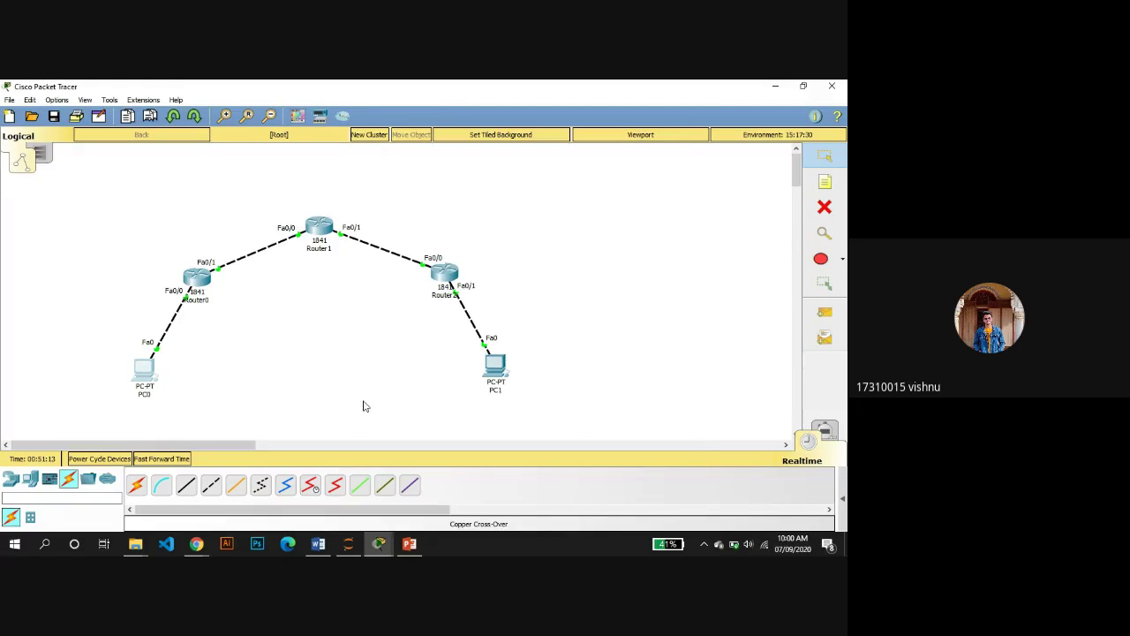
{"action": "left_click", "coordinate": [140, 371]}
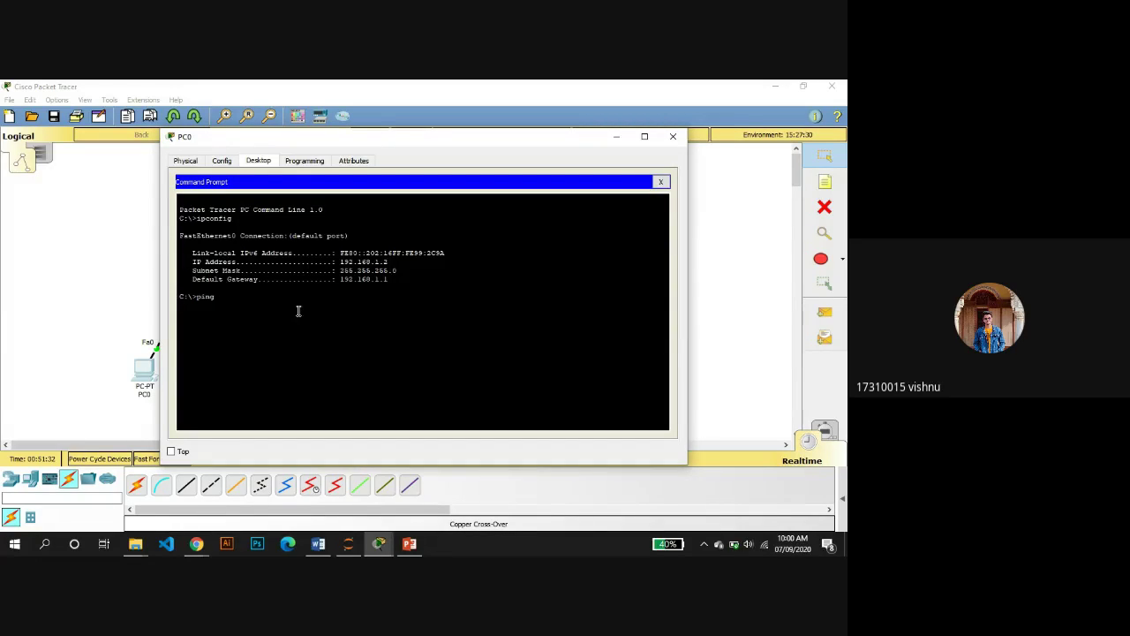
{"action": "type", "text": "192.168.2.2"}
{"action": "key", "text": "Return"}
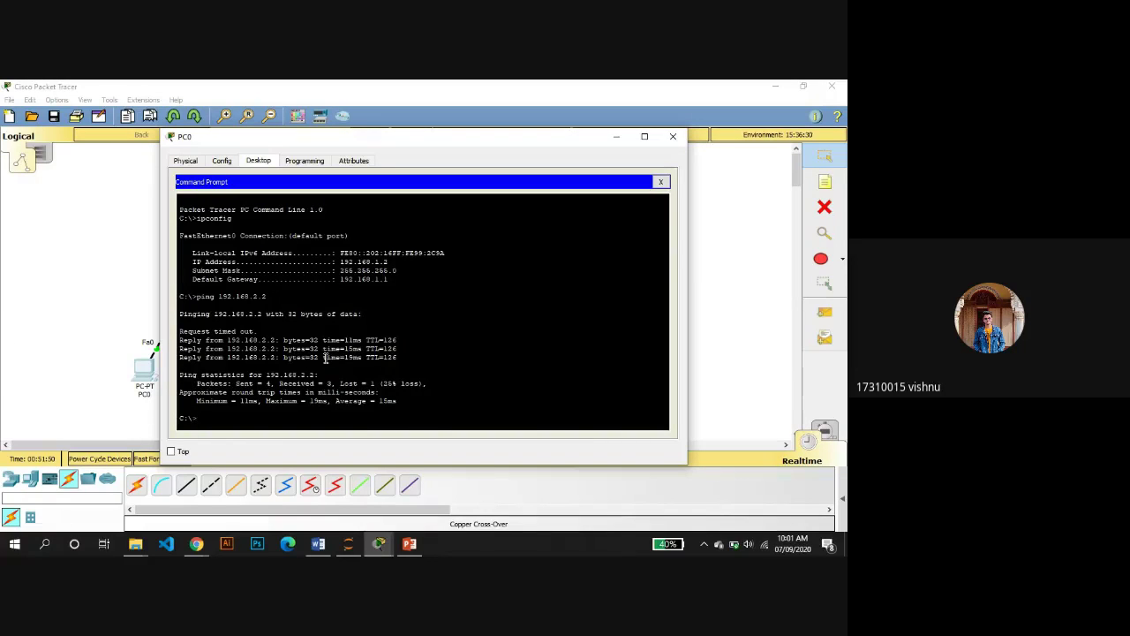
{"action": "key", "text": "Up"}
{"action": "key", "text": "Return"}
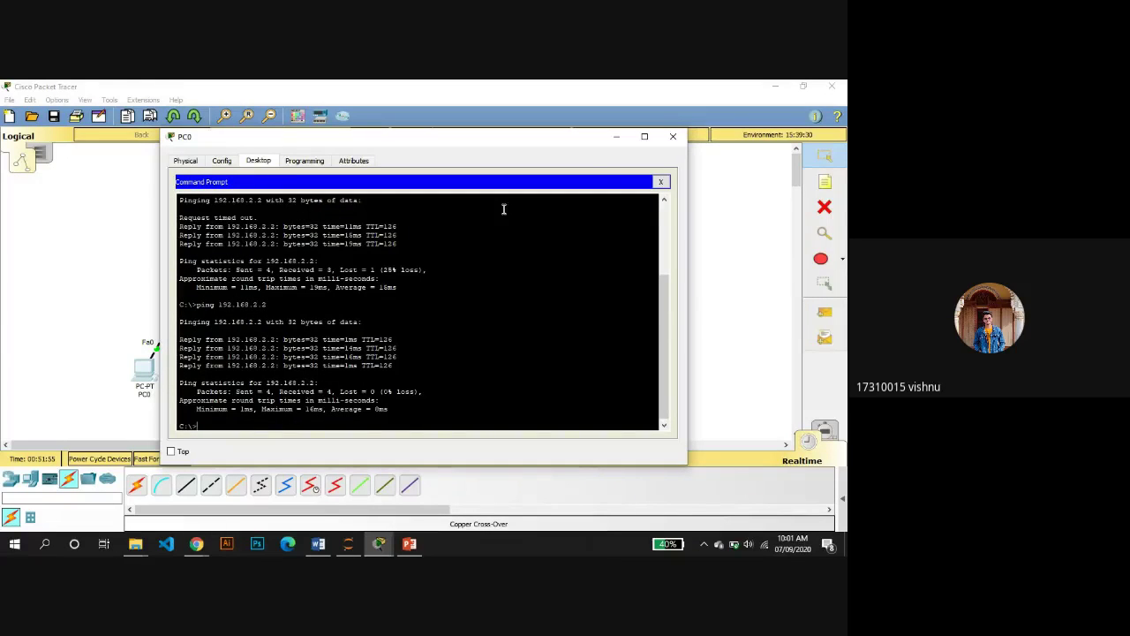
{"action": "left_click", "coordinate": [615, 138]}
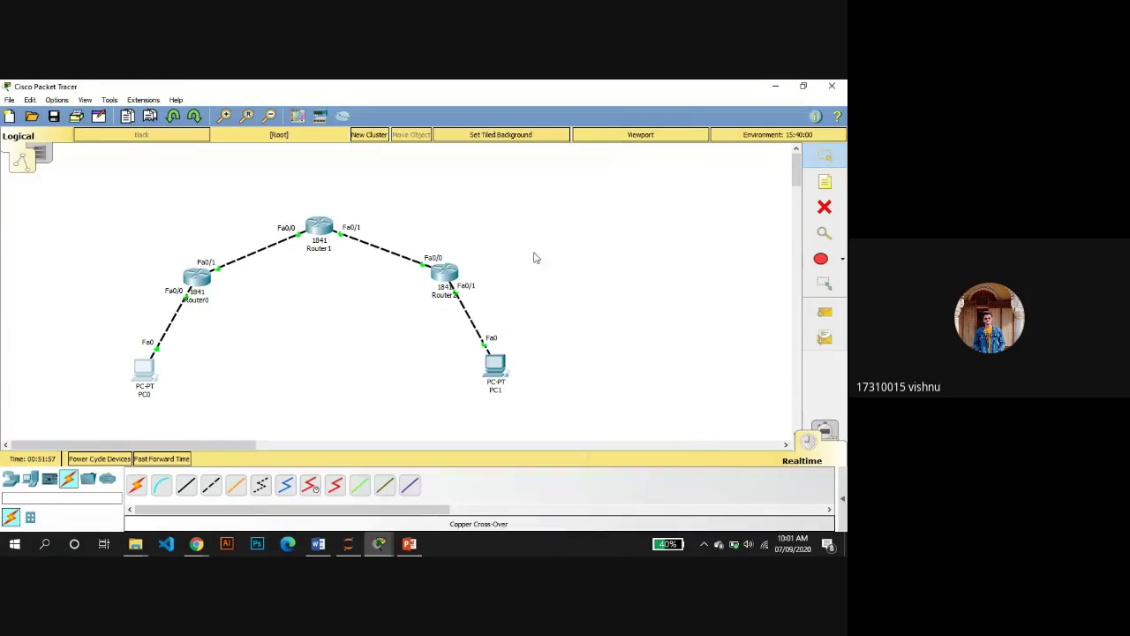
- Ping PC0 at 192.168.1.2 from PC1's command prompt and close PC1's window
{"action": "left_click", "coordinate": [496, 369]}
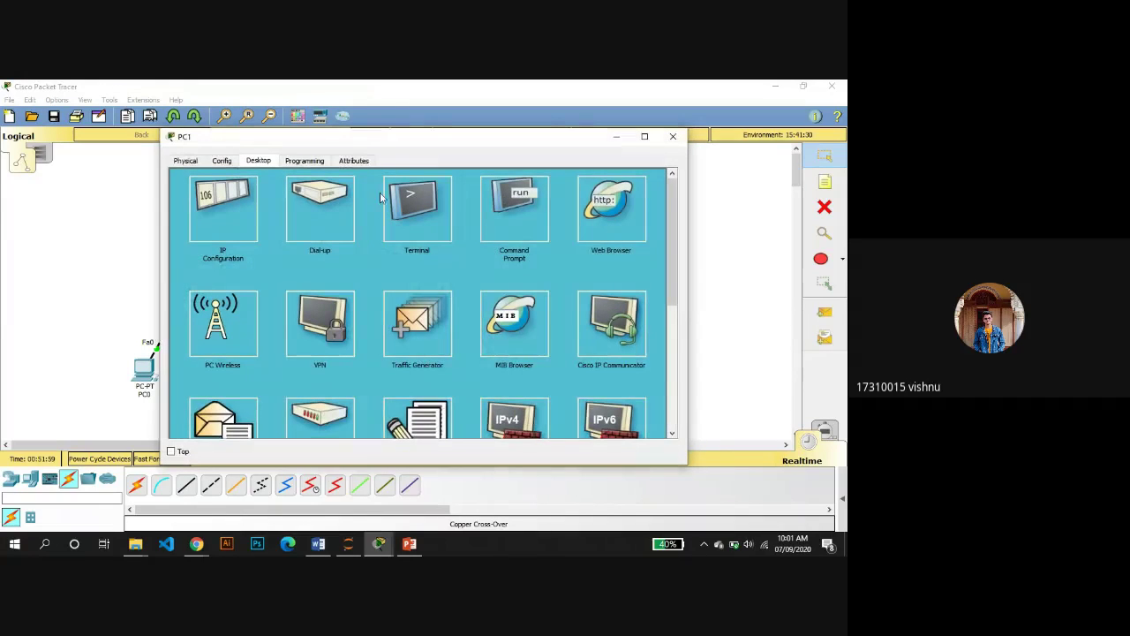
{"action": "left_click", "coordinate": [514, 232]}
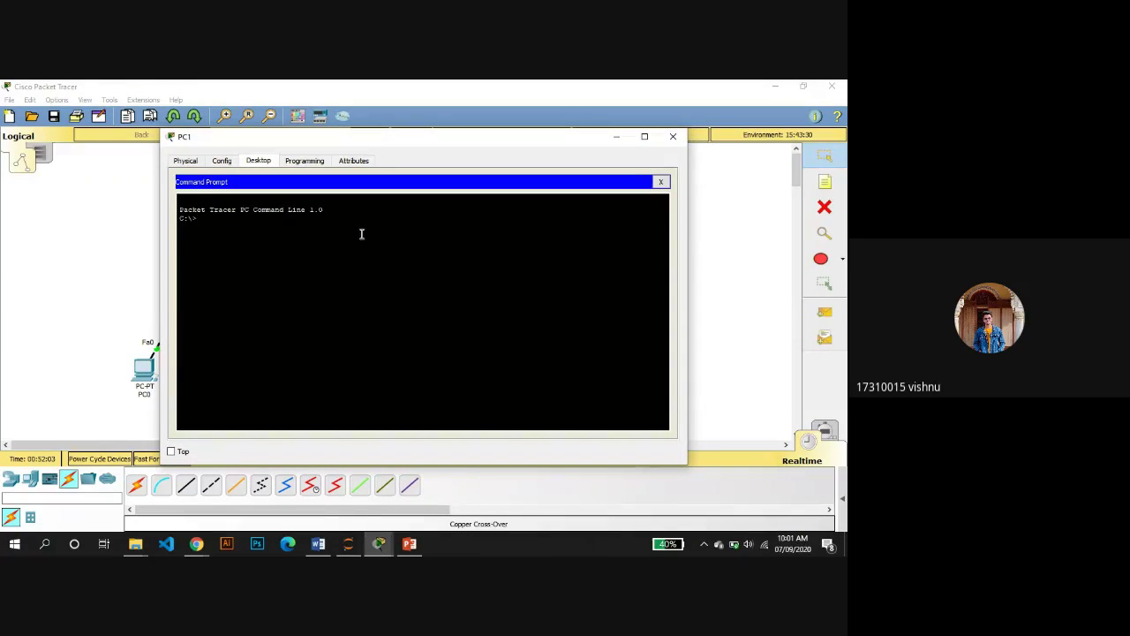
{"action": "type", "text": "ping 192.168.1.2"}
{"action": "key", "text": "Return"}
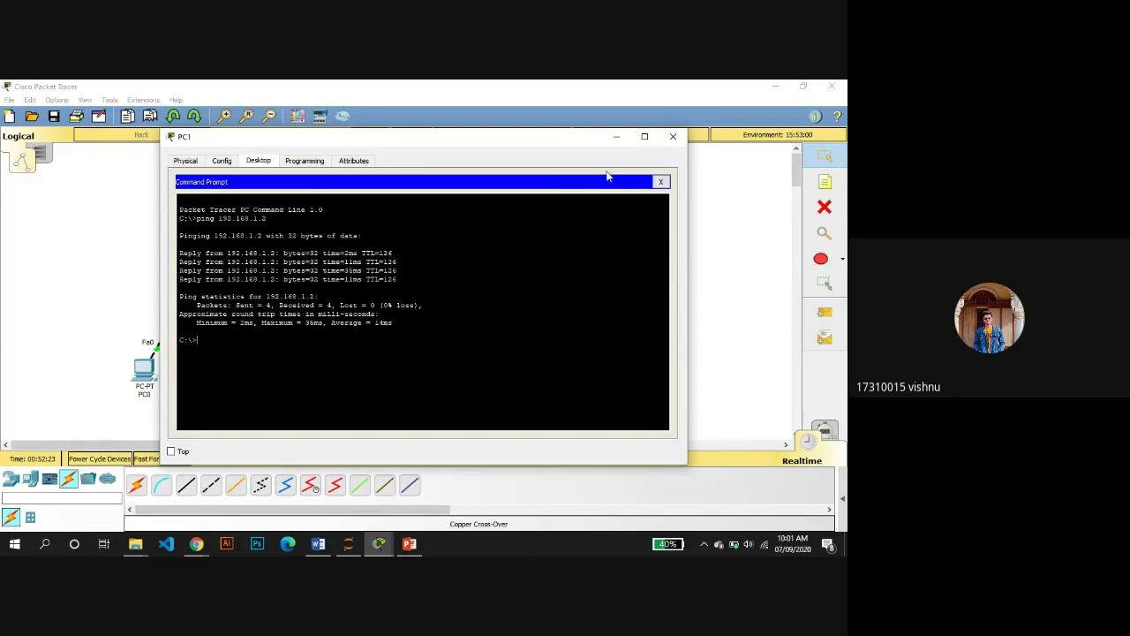
{"action": "left_click", "coordinate": [673, 136]}
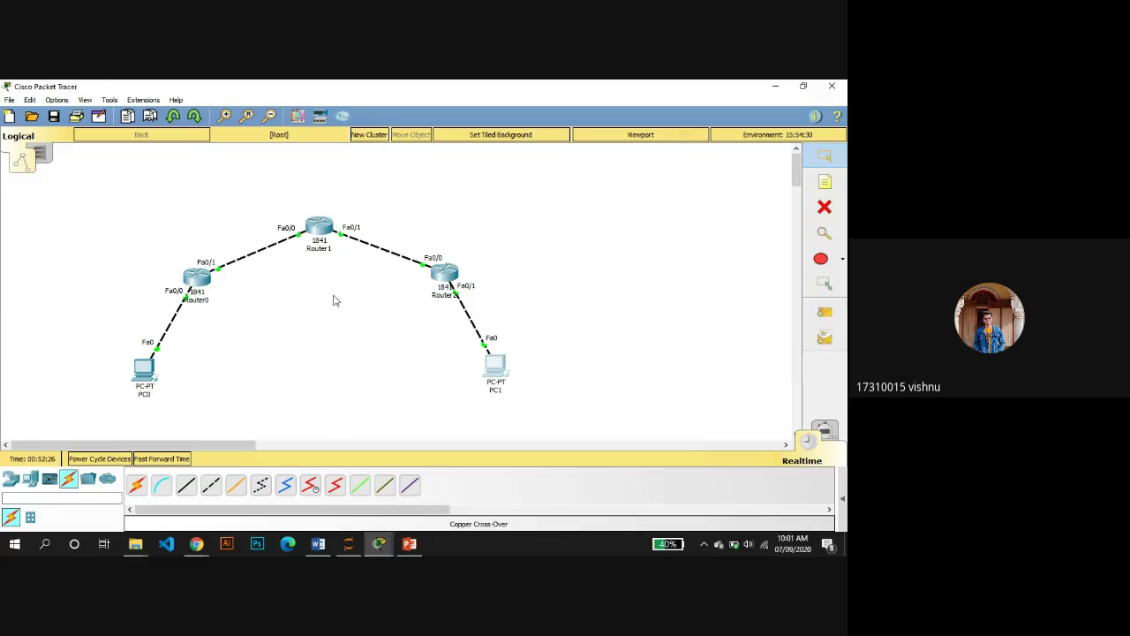